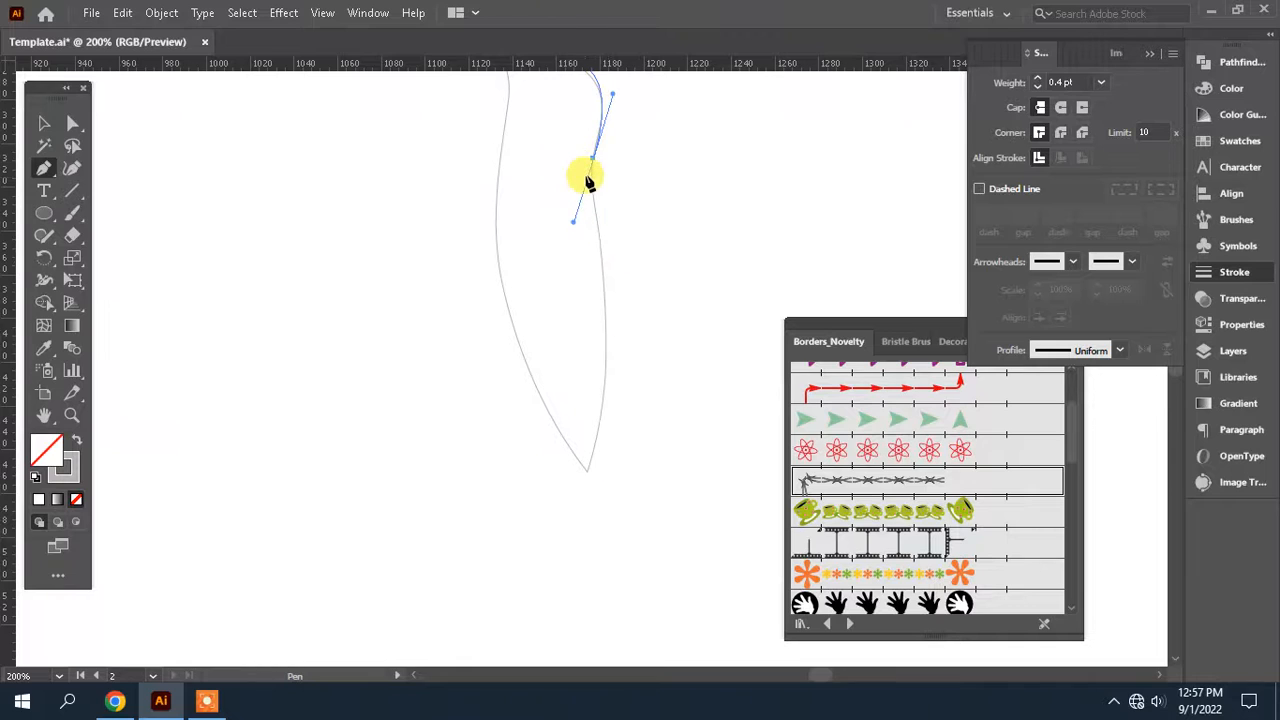
Continue the Pen tool path down the back of the bird body template to the pointed tail tip
click(594, 159)
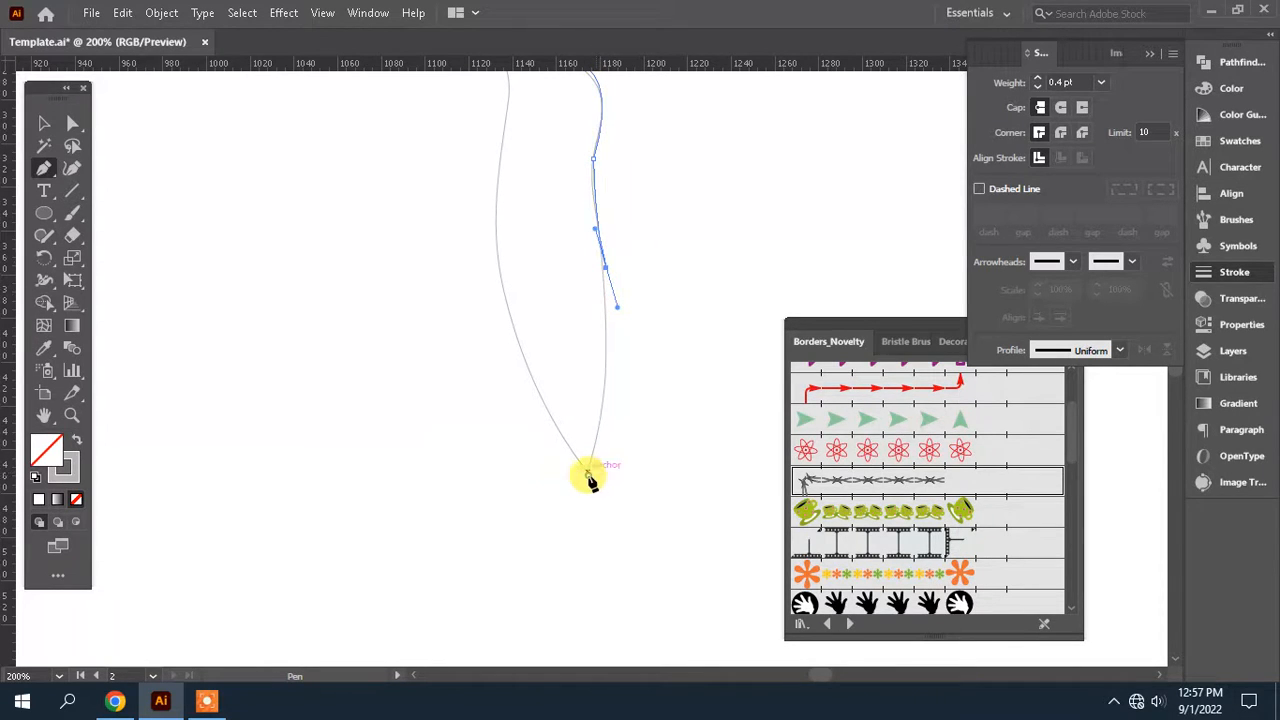
drag(573, 504, 571, 508)
drag(591, 398, 571, 600)
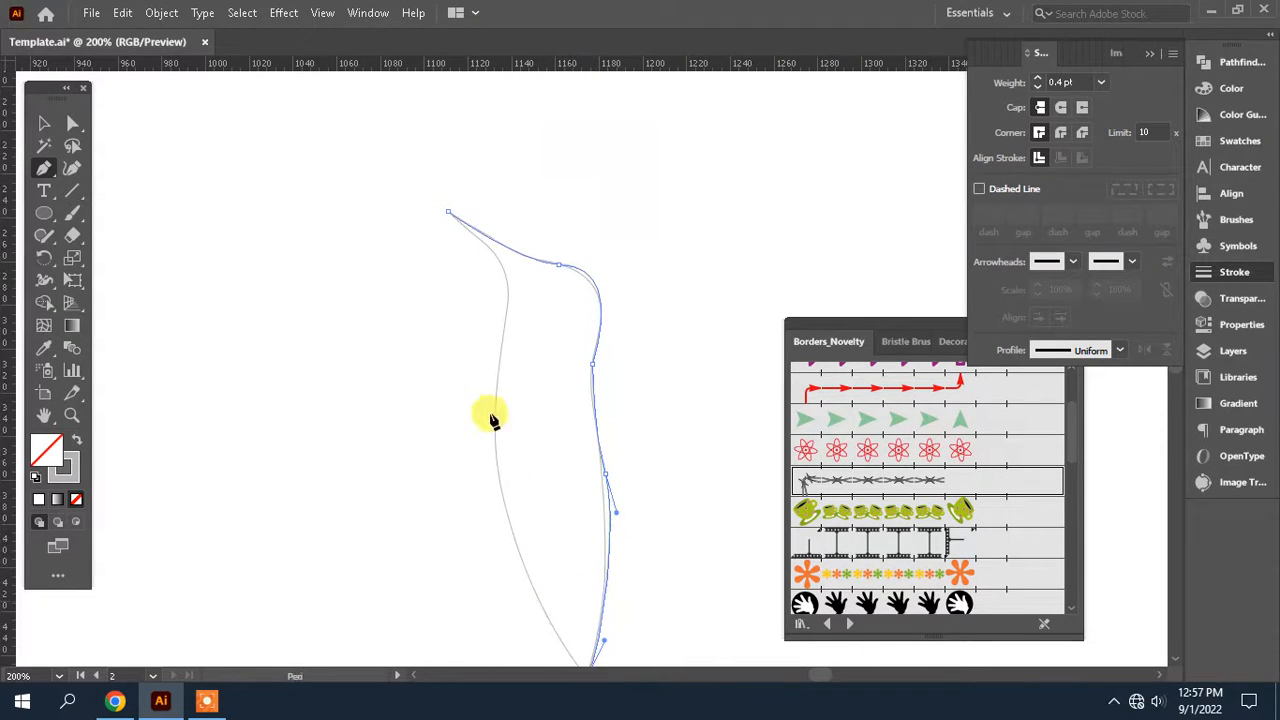
Trace the front of the bird body upward with curved Pen segments and close the path at the beak tip
drag(497, 391, 529, 199)
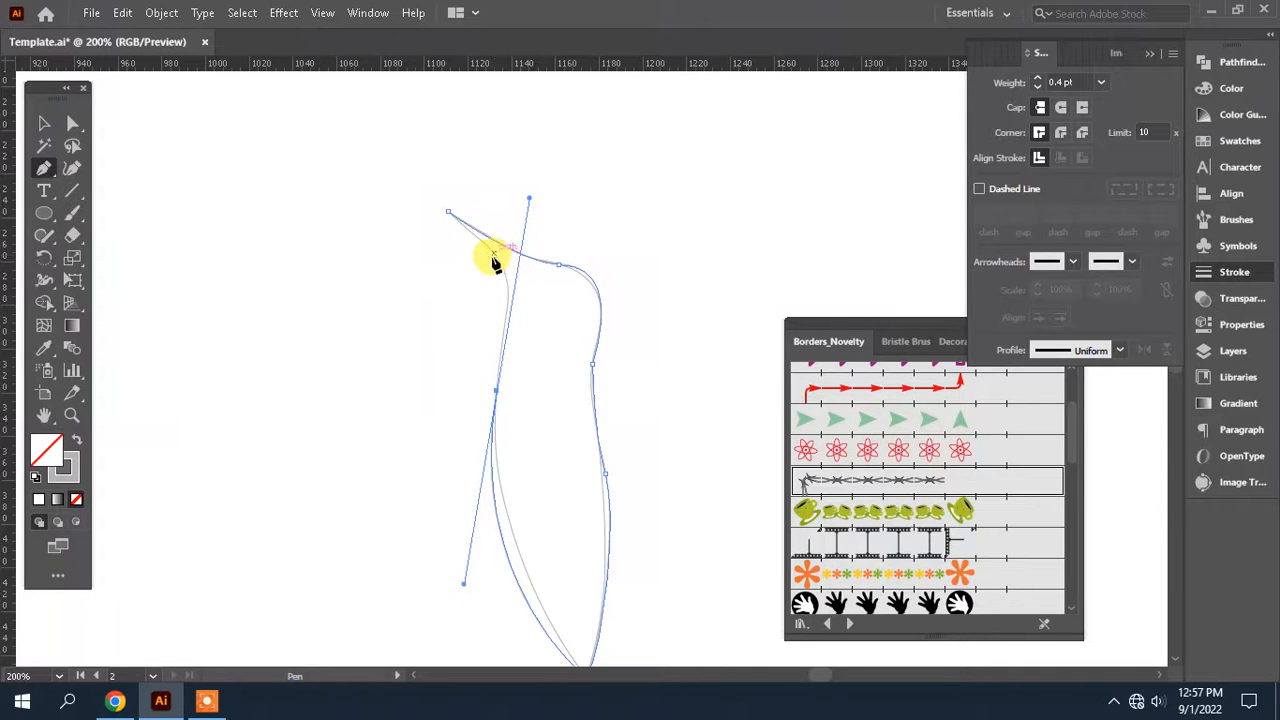
drag(505, 277, 494, 252)
key(ctrl+z)
click(497, 391)
drag(504, 273, 487, 246)
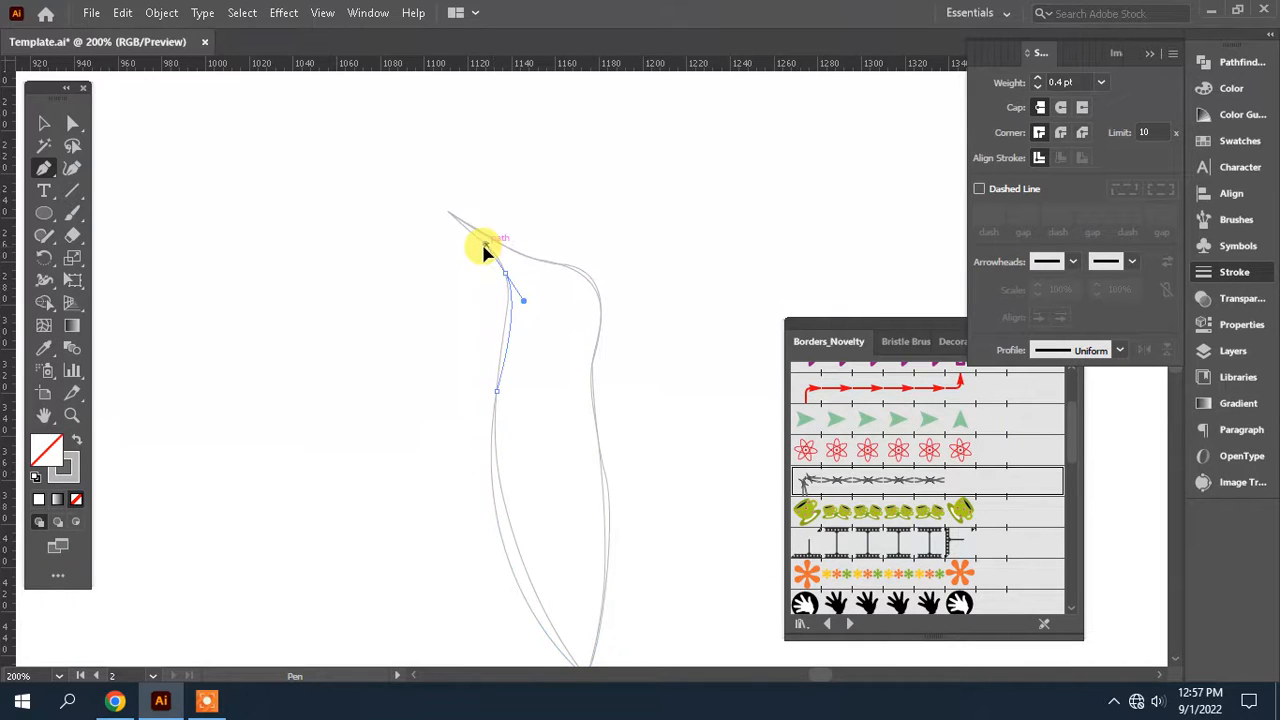
click(447, 212)
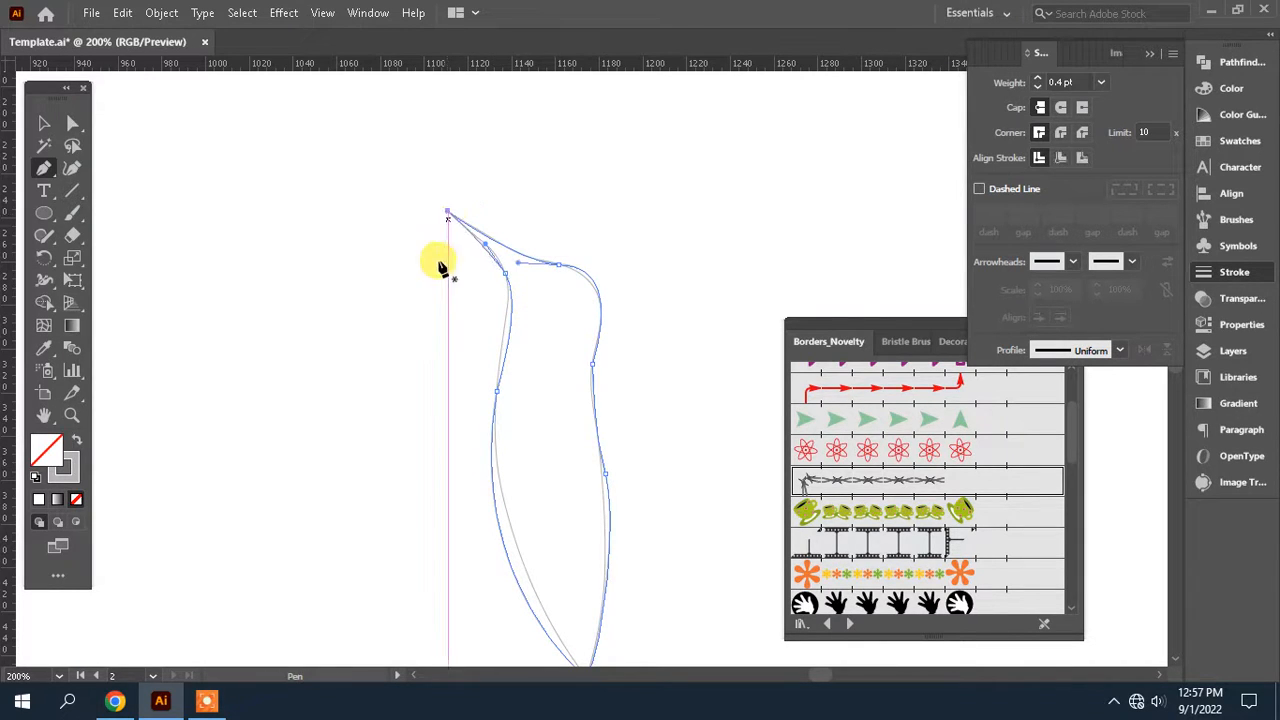
Fill the traced bird body with the darker blue sampled from the colour swatches beside it, using the Eyedropper
scroll(490, 362, up, 1)
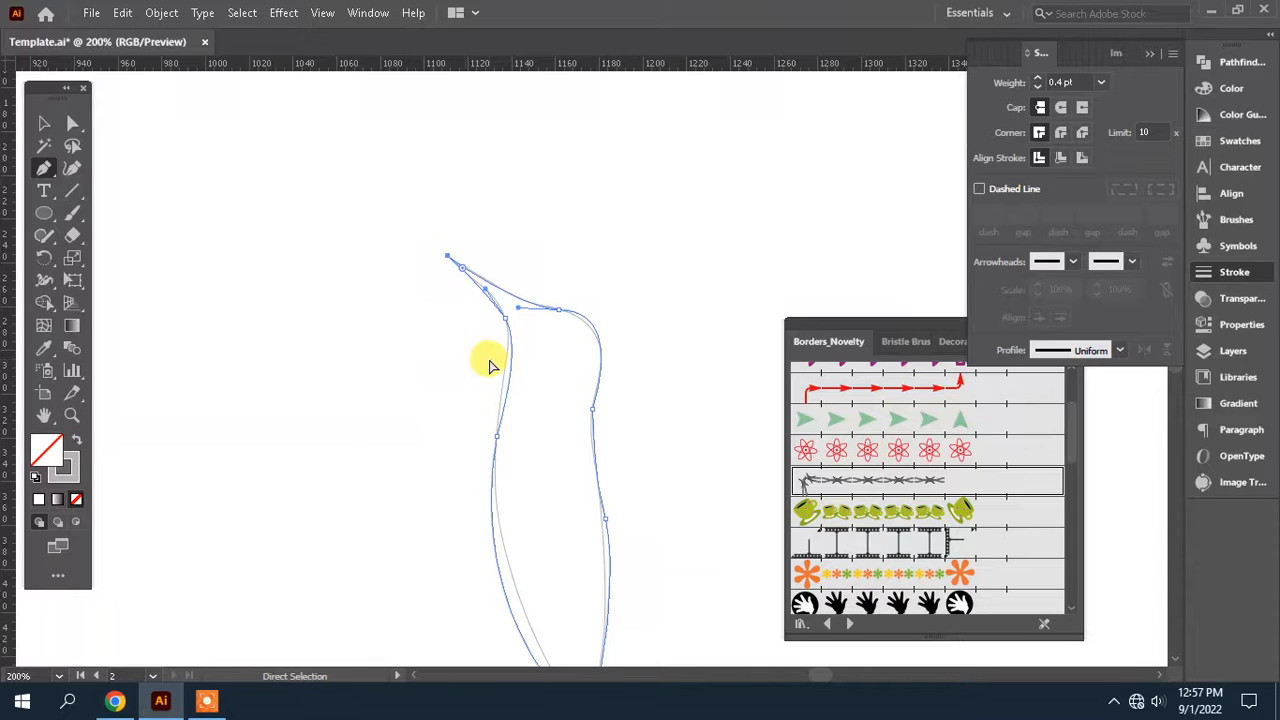
key(ctrl+minus)
key(ctrl+minus)
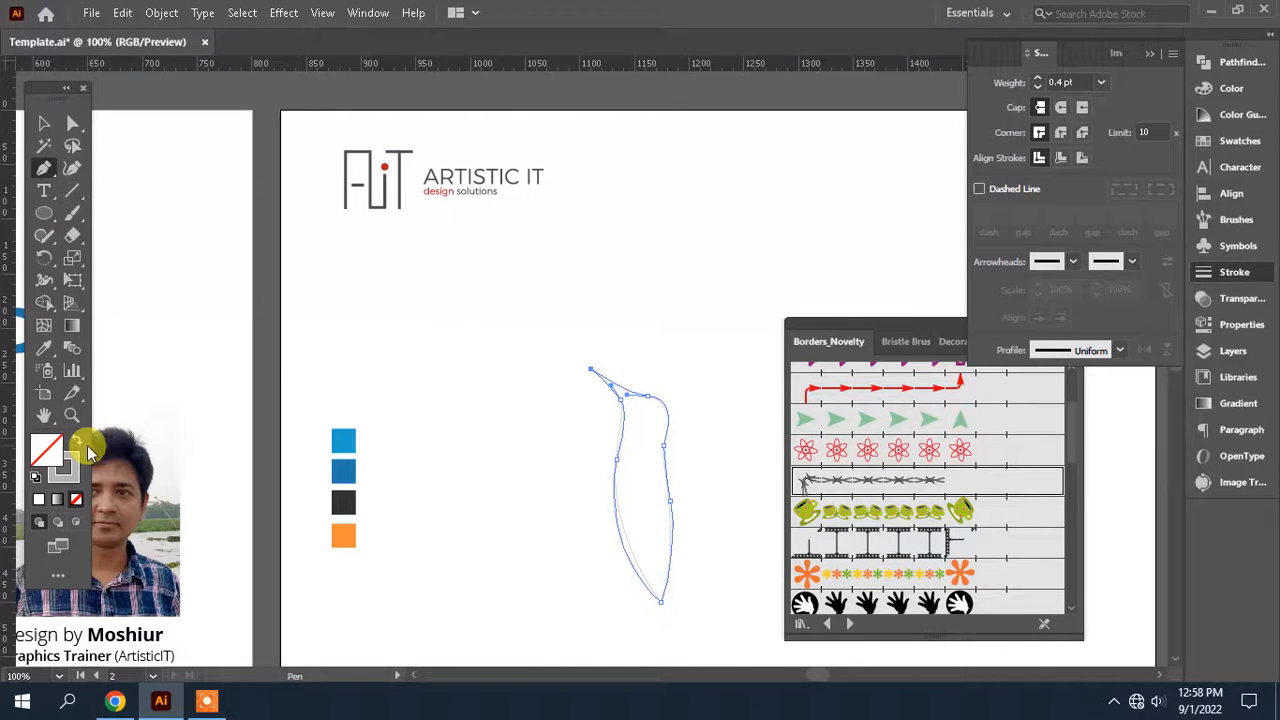
click(48, 346)
key(space)
drag(470, 377, 673, 235)
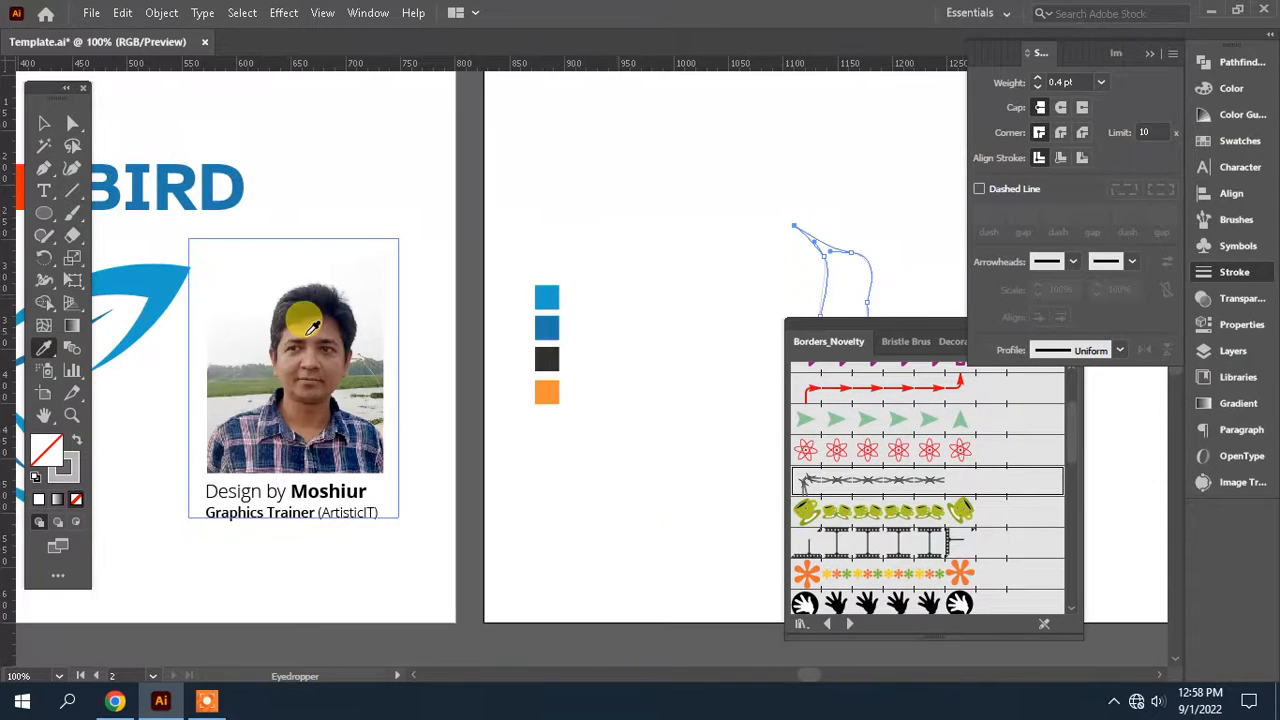
click(556, 318)
key(space)
drag(733, 342, 526, 322)
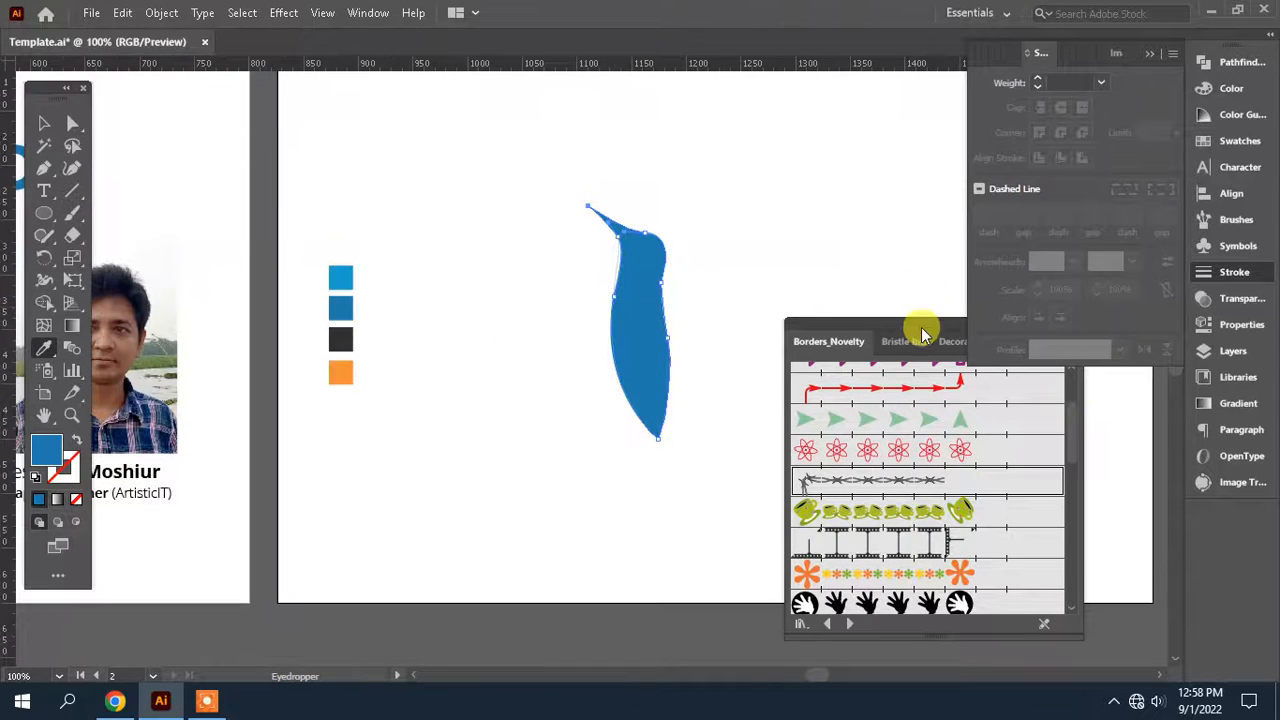
Close the floating Borders_Novelty brush library and collapse the Stroke panel to clear the artboard
drag(921, 330, 1039, 480)
click(1195, 476)
key(space)
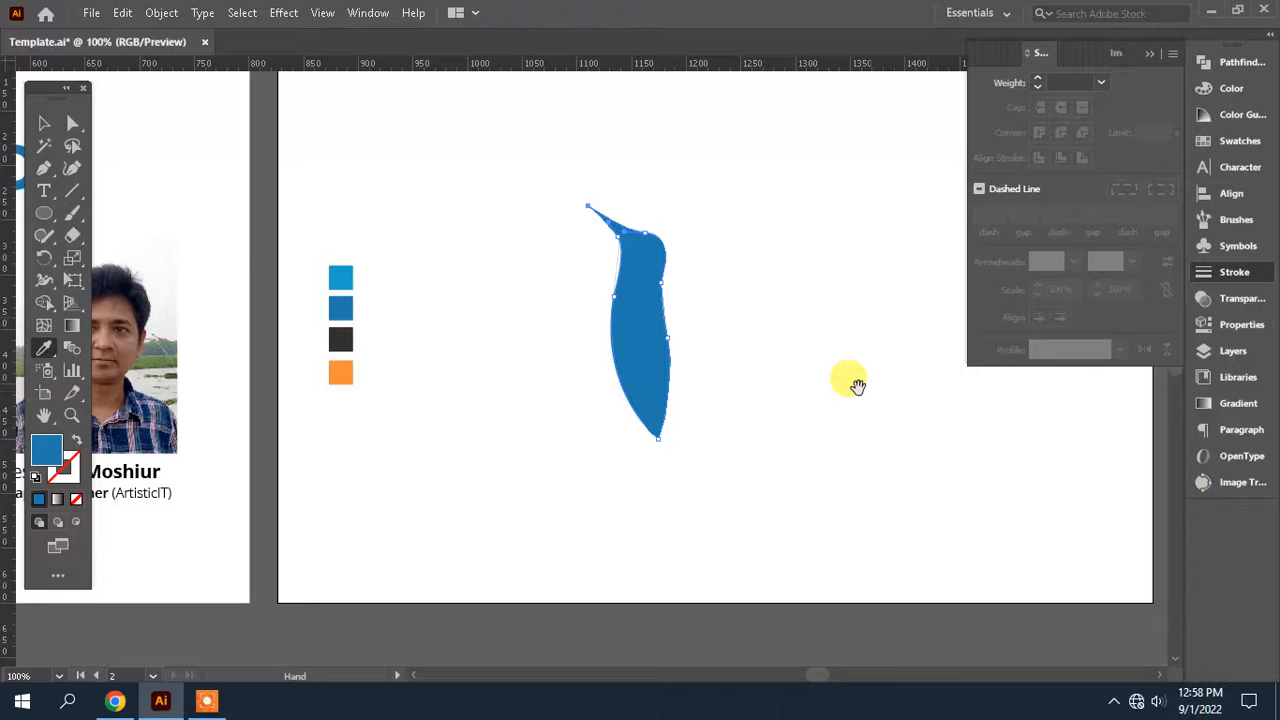
mouse_move(857, 387)
mouse_down()
mouse_move(752, 411)
mouse_move(884, 416)
mouse_up()
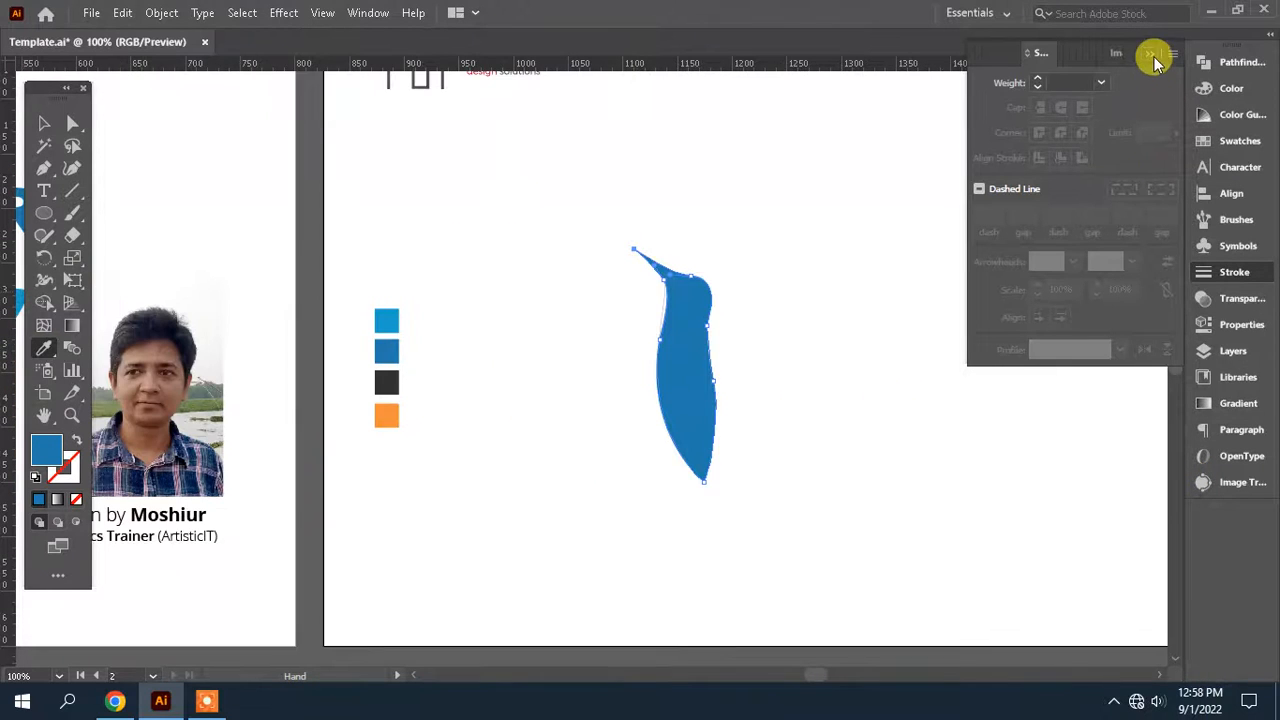
click(1151, 55)
mouse_move(651, 375)
mouse_down()
mouse_move(823, 323)
mouse_move(917, 345)
mouse_move(809, 366)
mouse_move(998, 349)
mouse_move(1055, 328)
mouse_move(956, 356)
mouse_move(877, 351)
mouse_up()
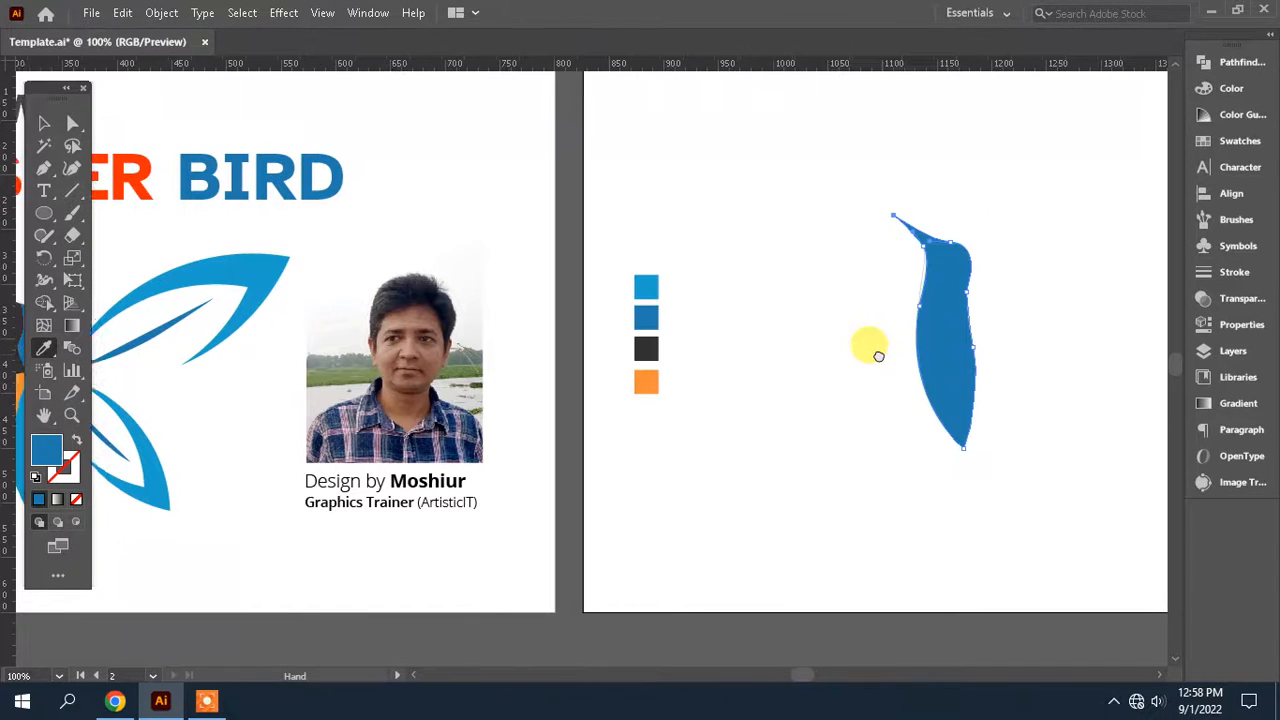
Deselect the body and draw a Pen shape covering the head and beak, its curved lower edge crossing the neck
click(44, 124)
click(684, 201)
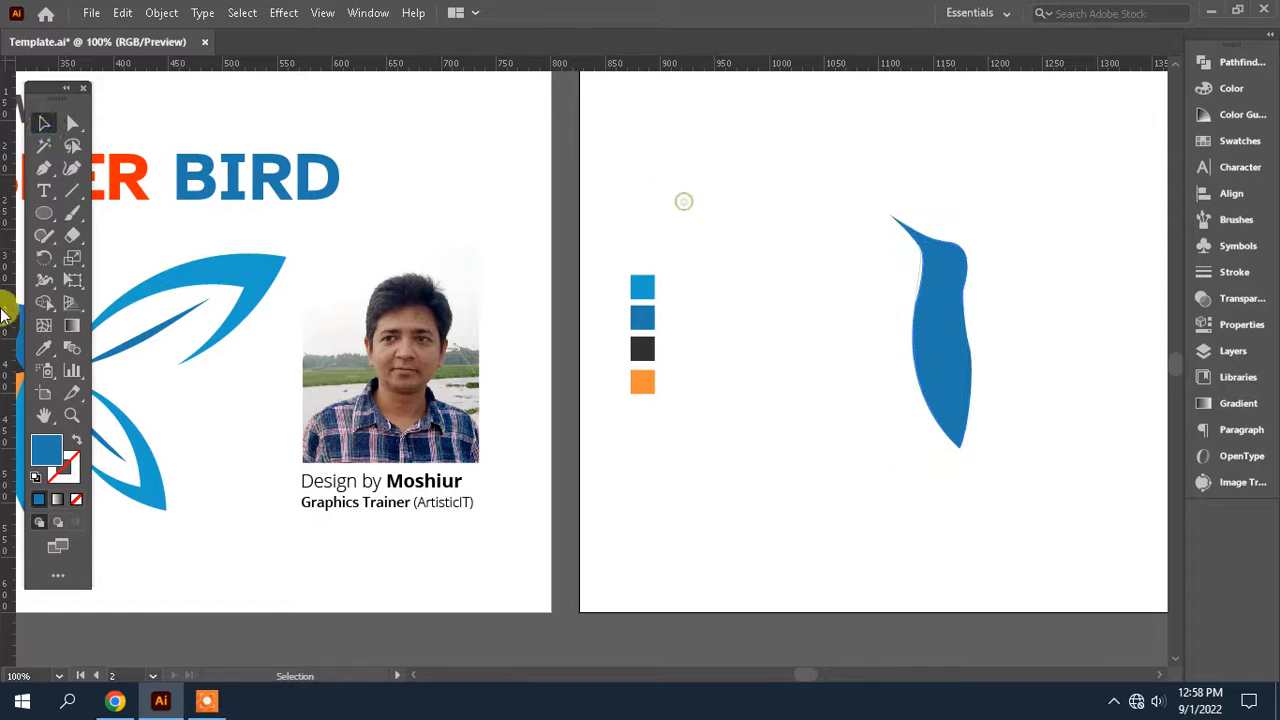
click(44, 168)
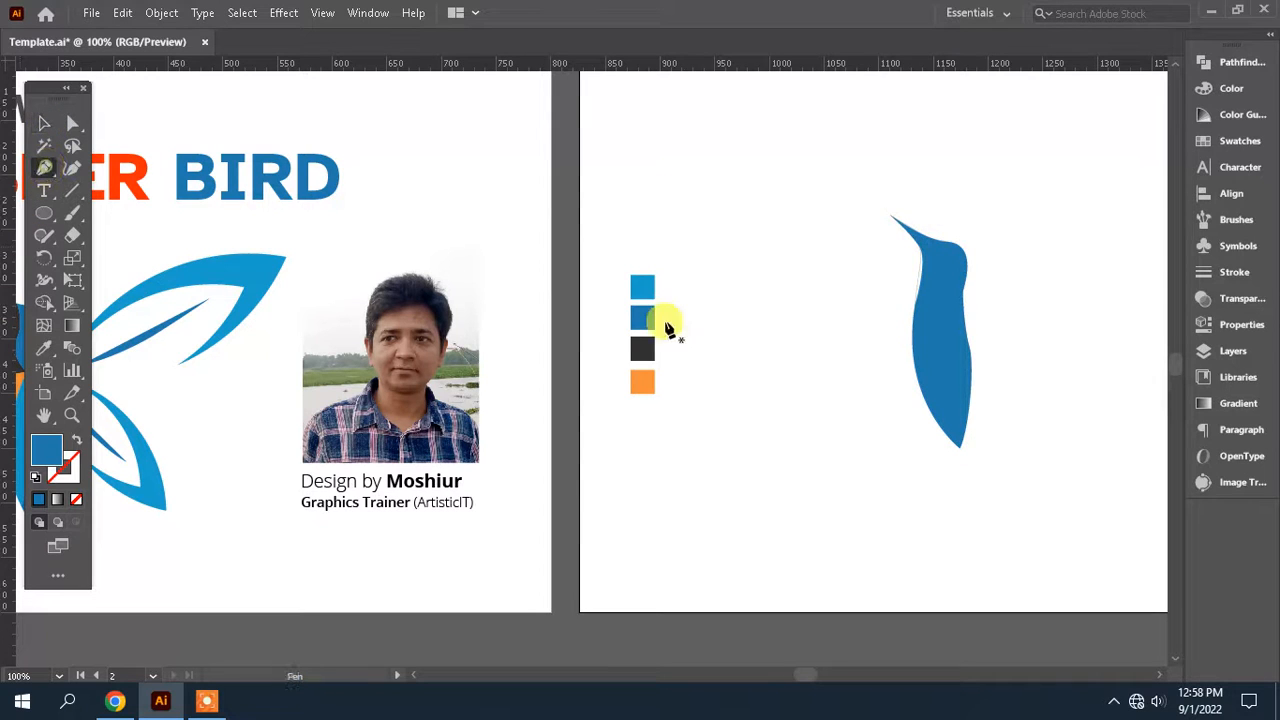
click(878, 277)
drag(1031, 236, 1031, 238)
click(951, 199)
click(866, 199)
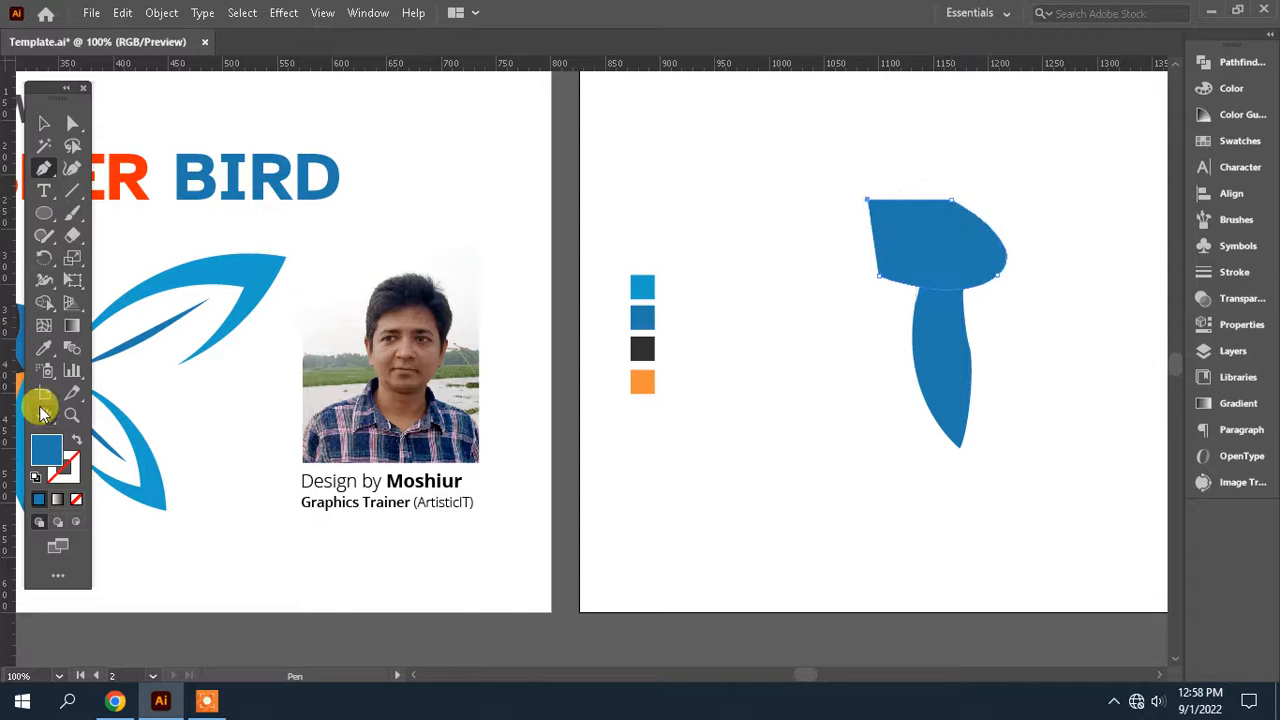
Fill the shape over the head with the dark grey sampled from the colour swatches
click(44, 348)
click(640, 348)
key(Tab)
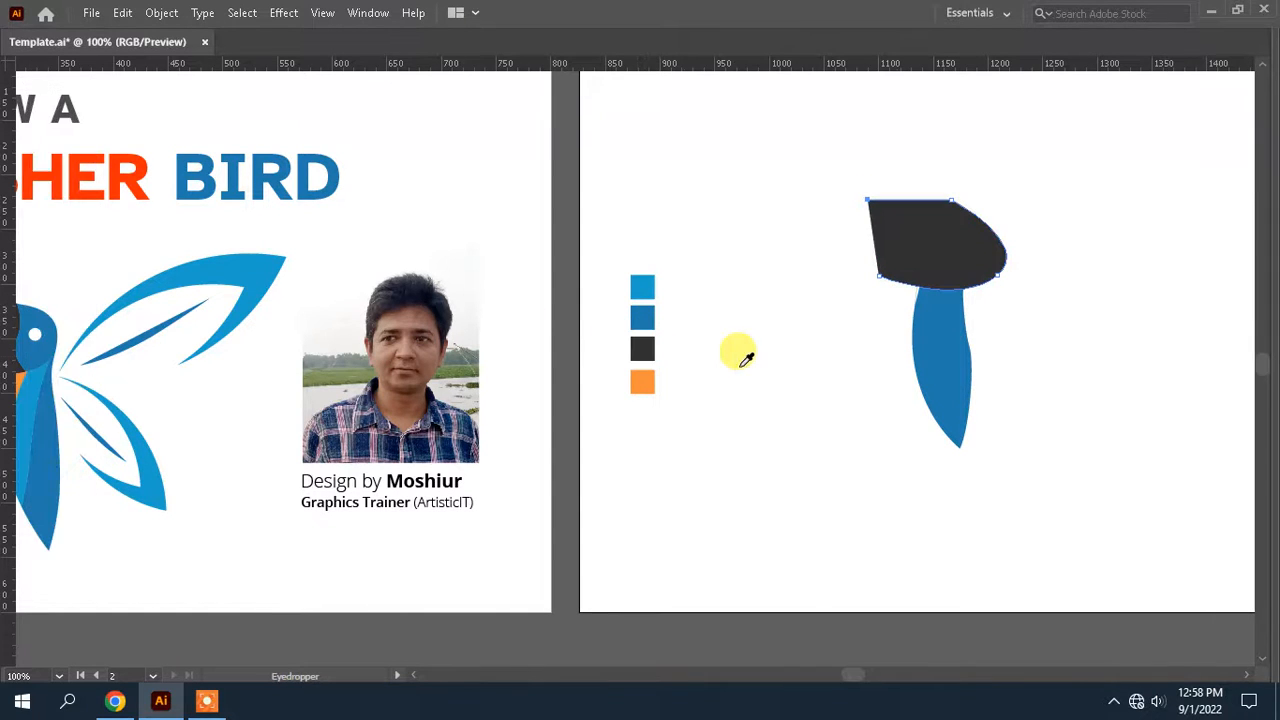
key(Tab)
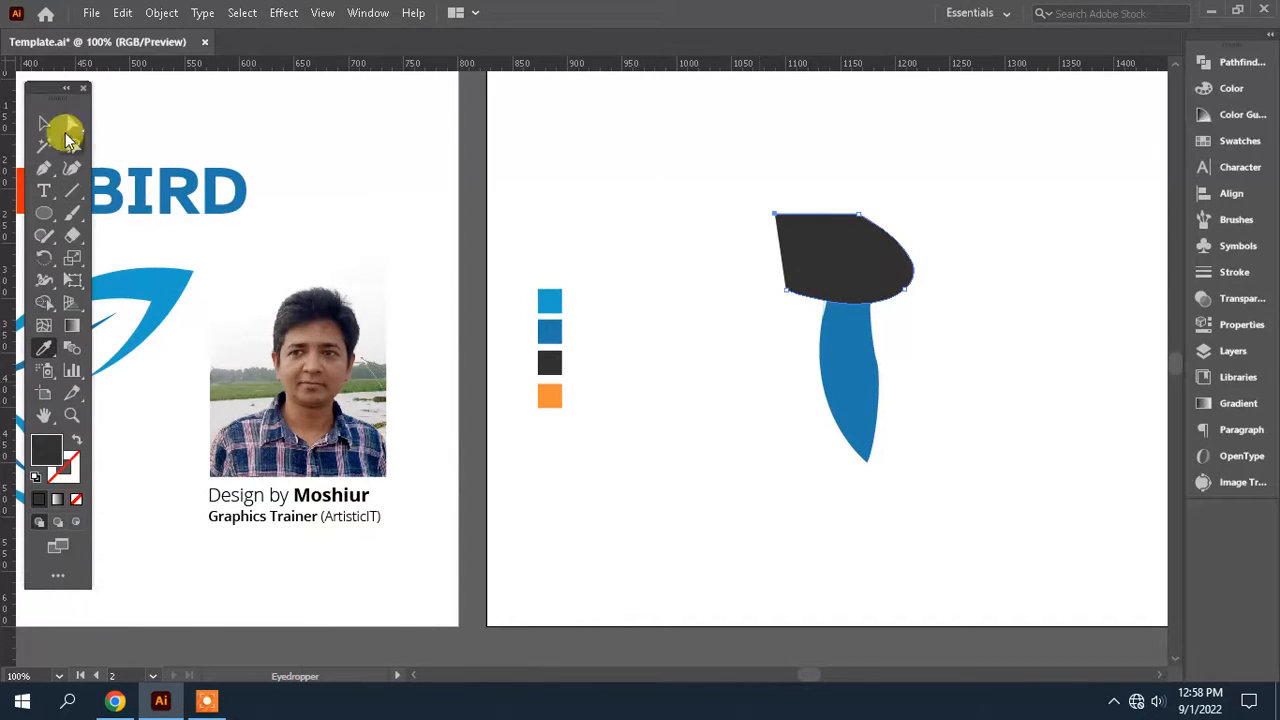
Select the dark shape together with the blue body and split them with Pathfinder Divide
click(64, 132)
click(820, 216)
drag(907, 218, 850, 320)
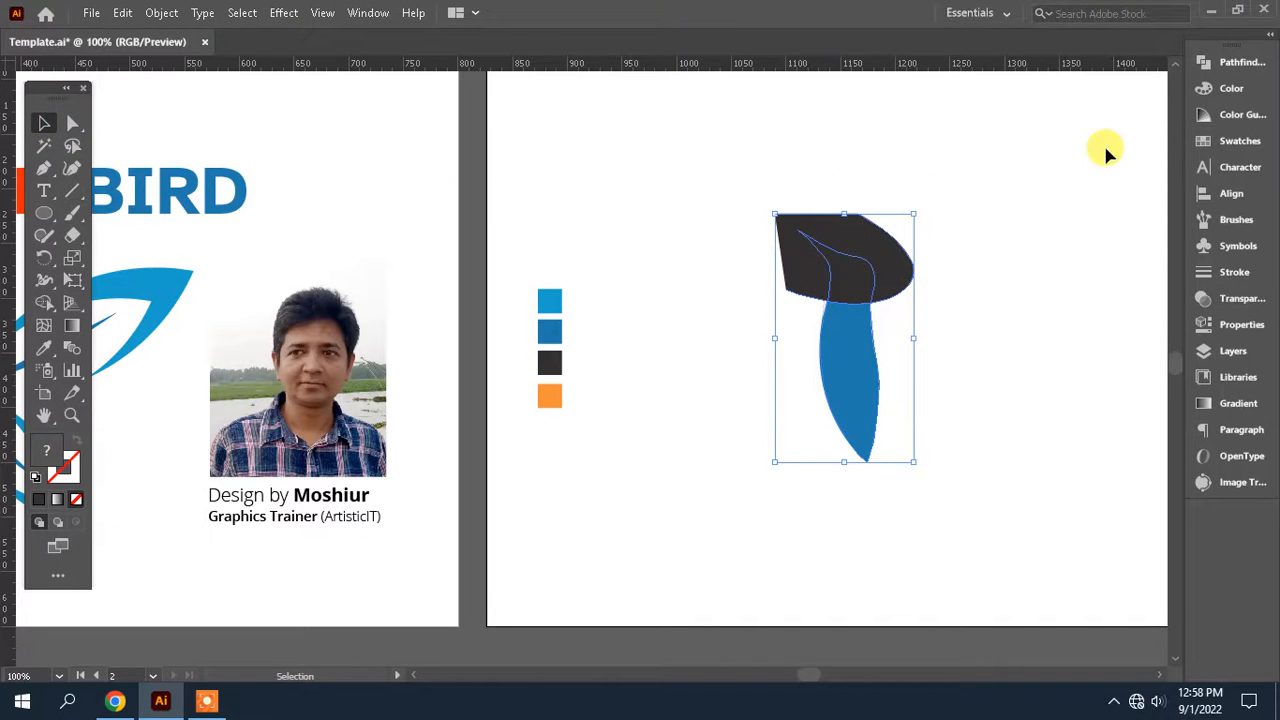
click(1240, 63)
click(990, 154)
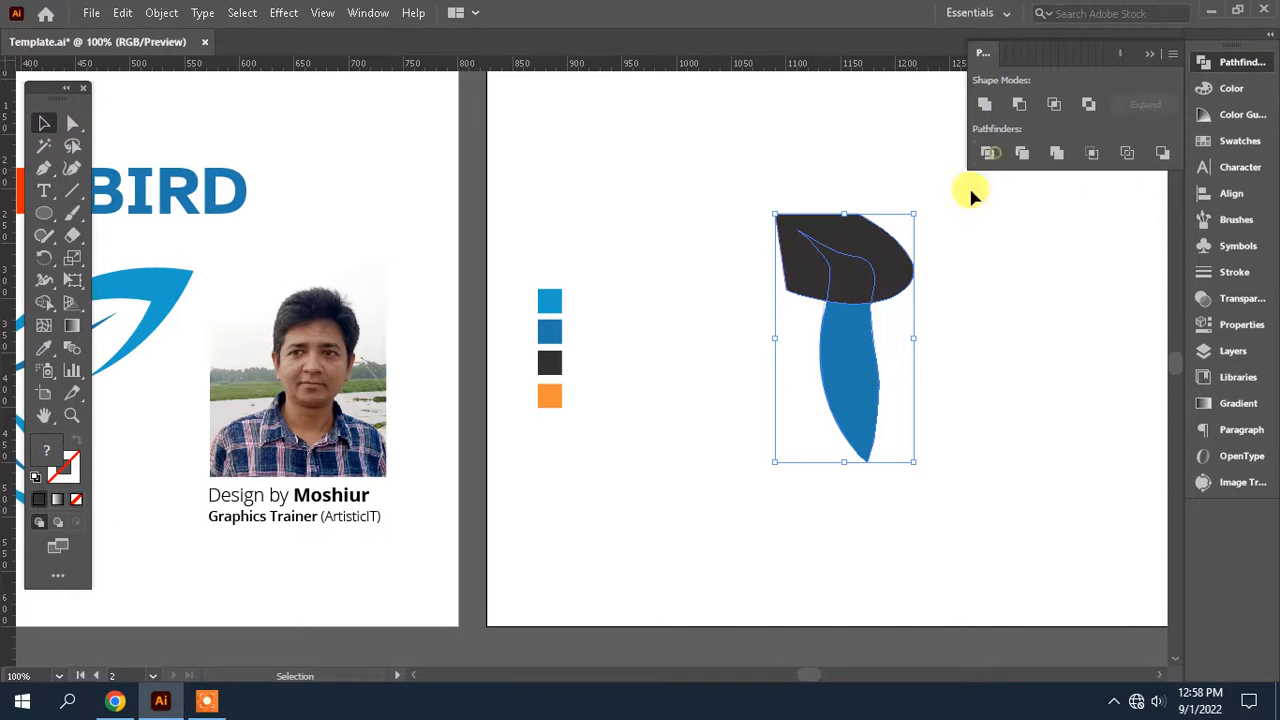
Delete the dark piece outside the bird outline, leaving only the head and beak dark
click(73, 123)
click(931, 346)
click(897, 268)
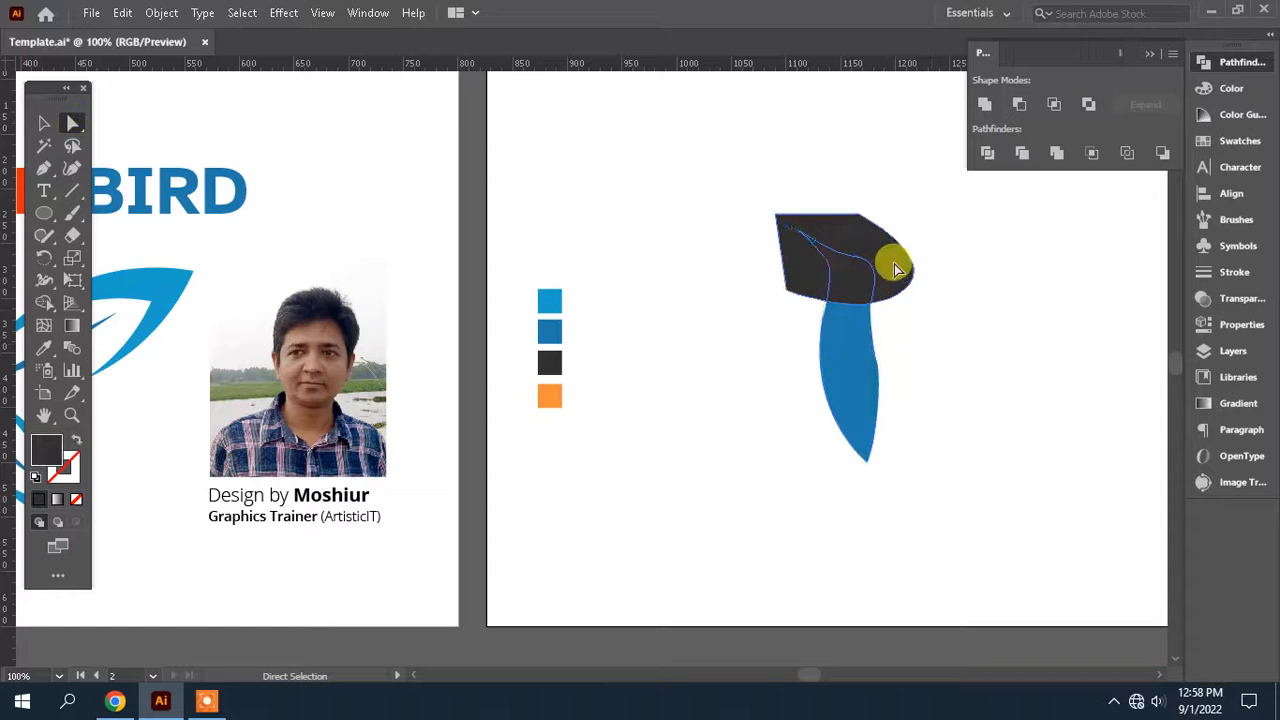
key(Delete)
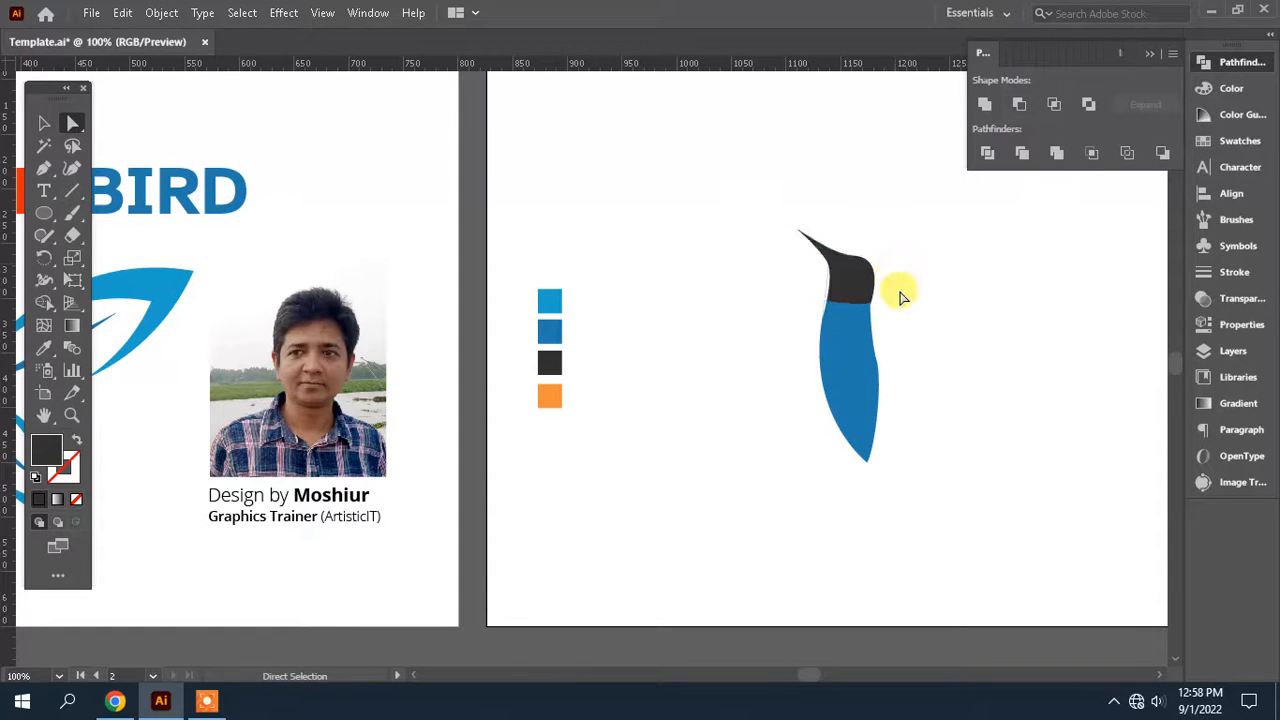
Draw a Pen shape over the beak and face whose curved edge runs down through the middle of the dark head
key(space)
drag(929, 313, 978, 271)
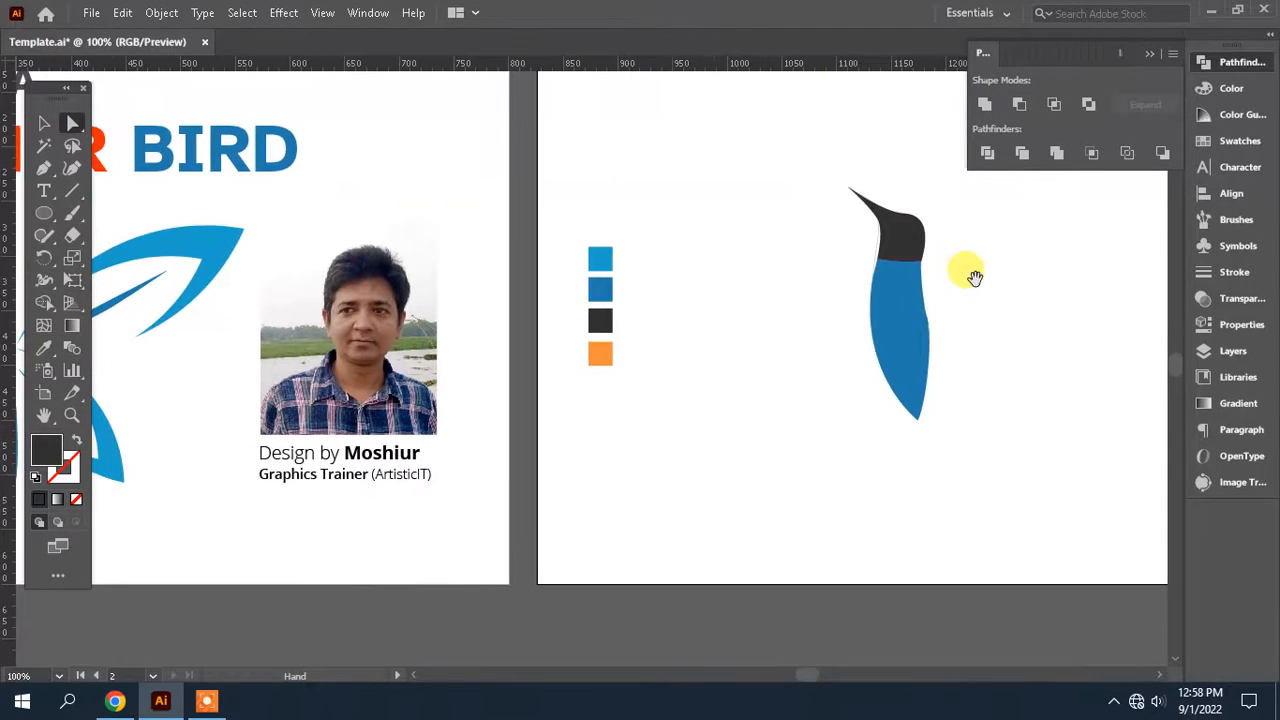
drag(731, 350, 598, 395)
click(63, 164)
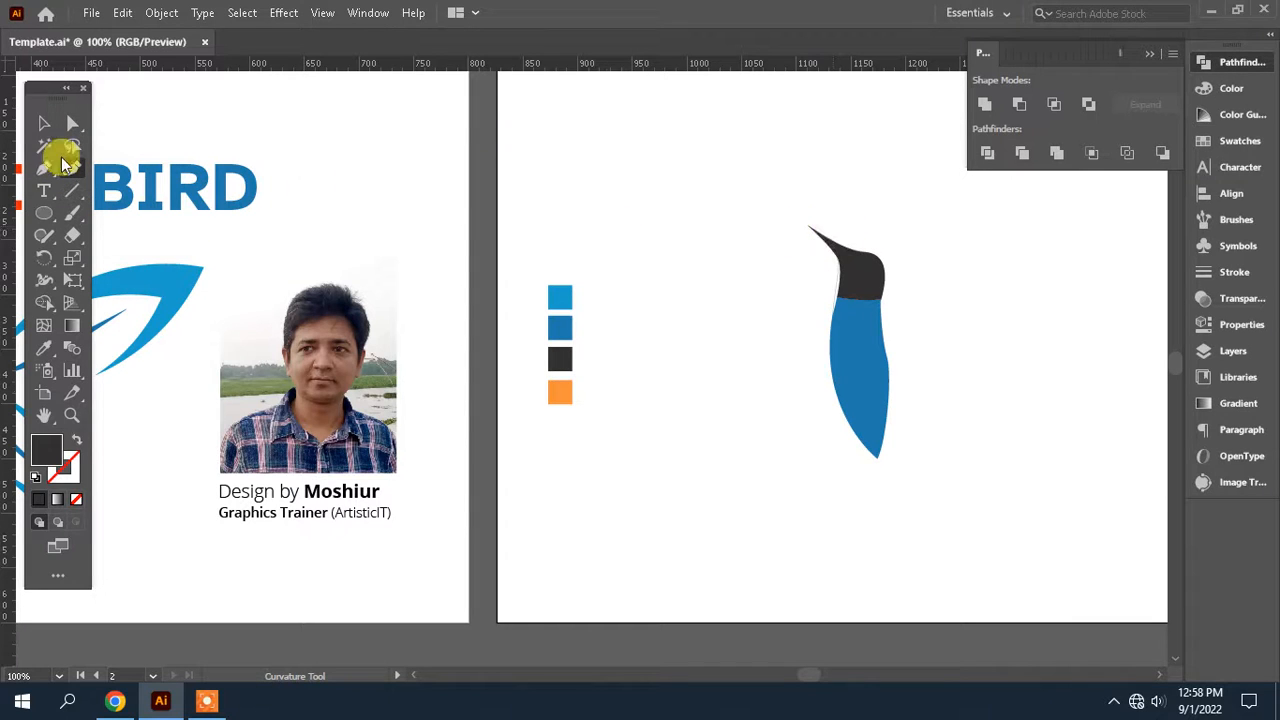
click(44, 170)
click(843, 219)
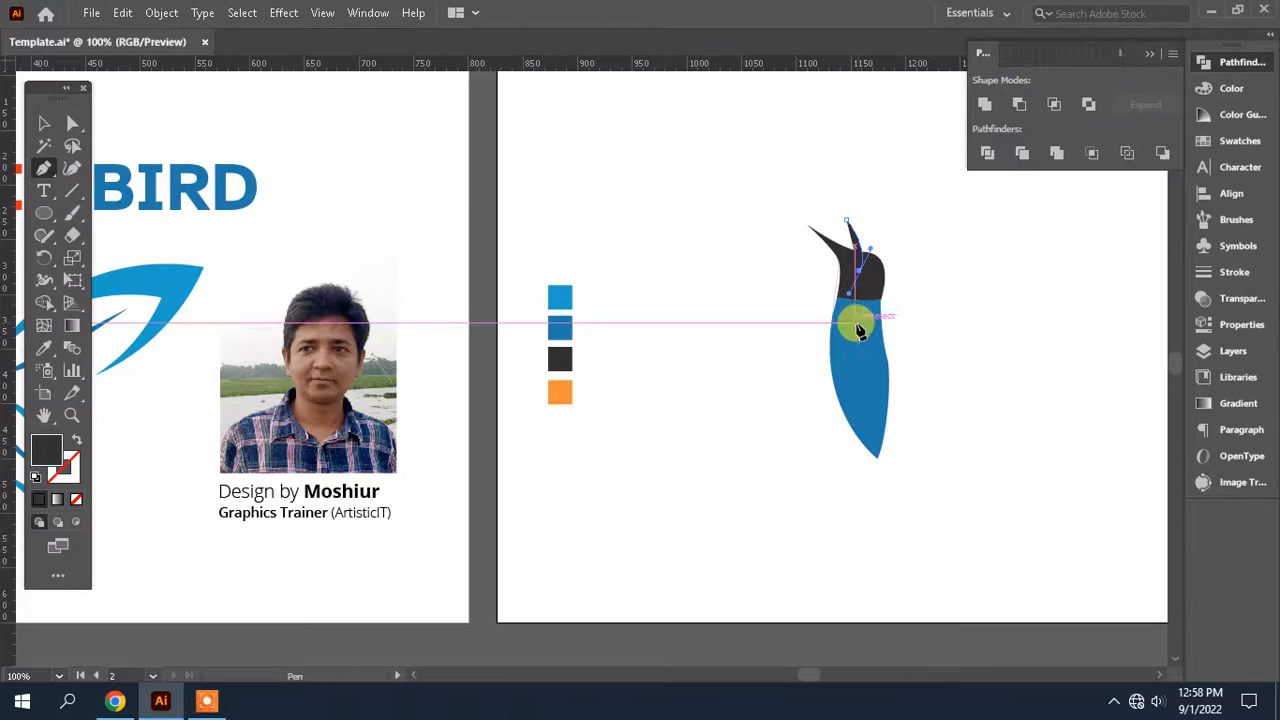
drag(855, 323, 860, 340)
click(792, 298)
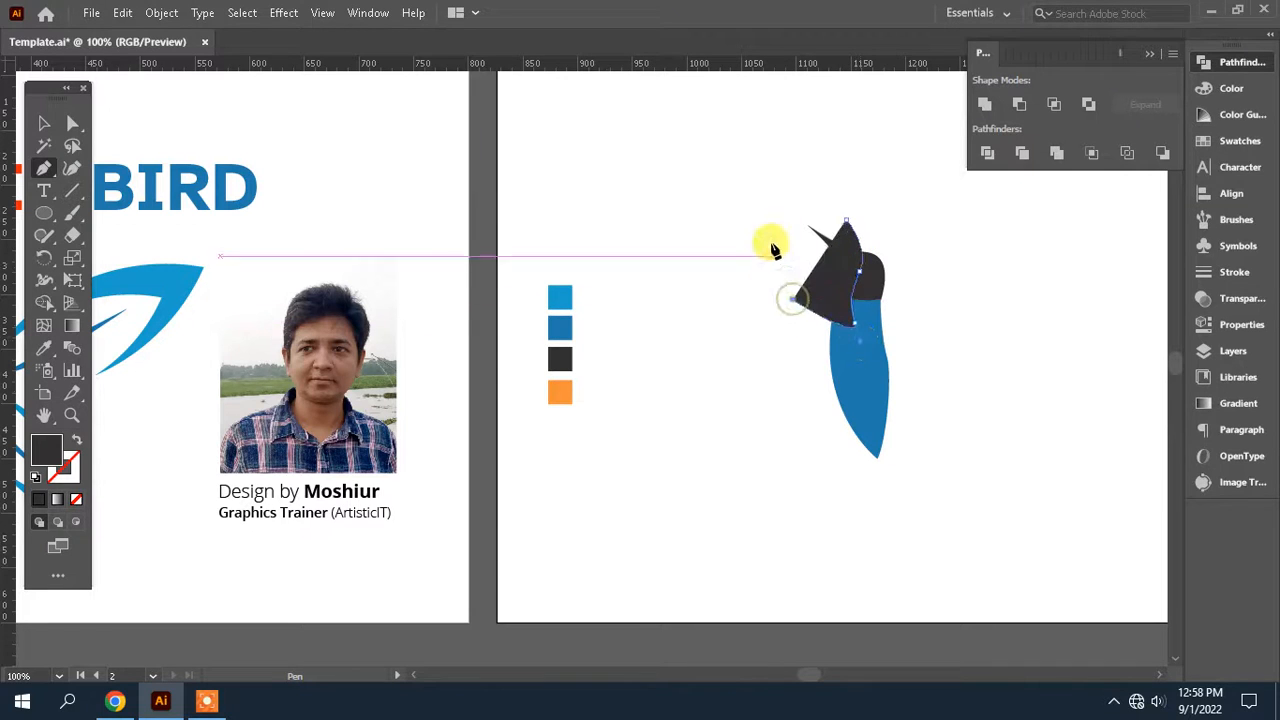
click(766, 211)
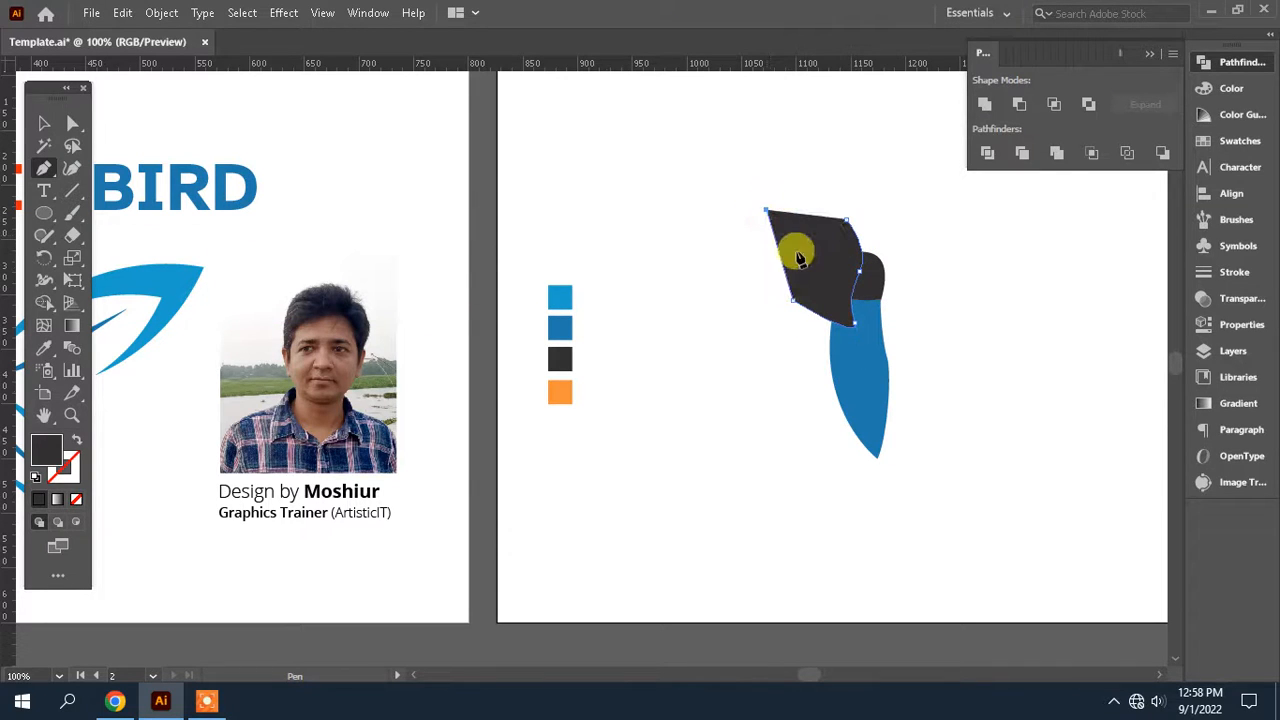
Divide the dark head with the new shape using Pathfinder and delete the leftover piece outside the bird
click(72, 122)
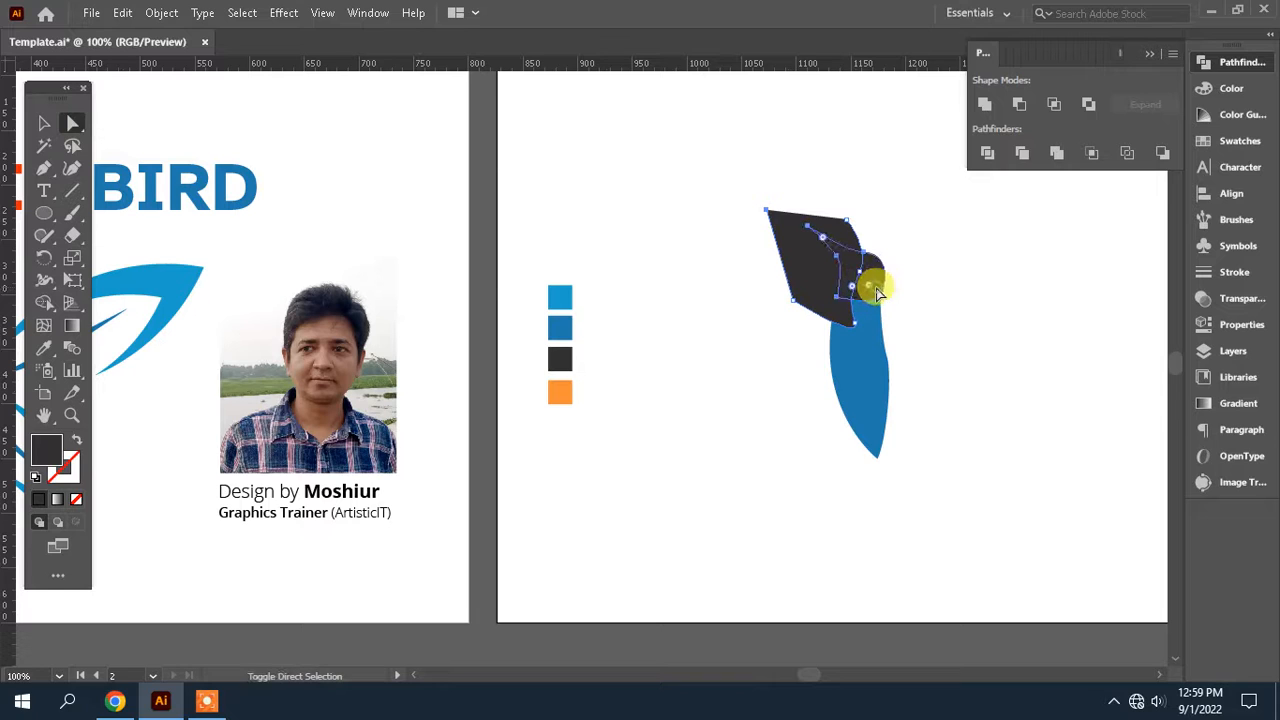
click(987, 153)
click(990, 326)
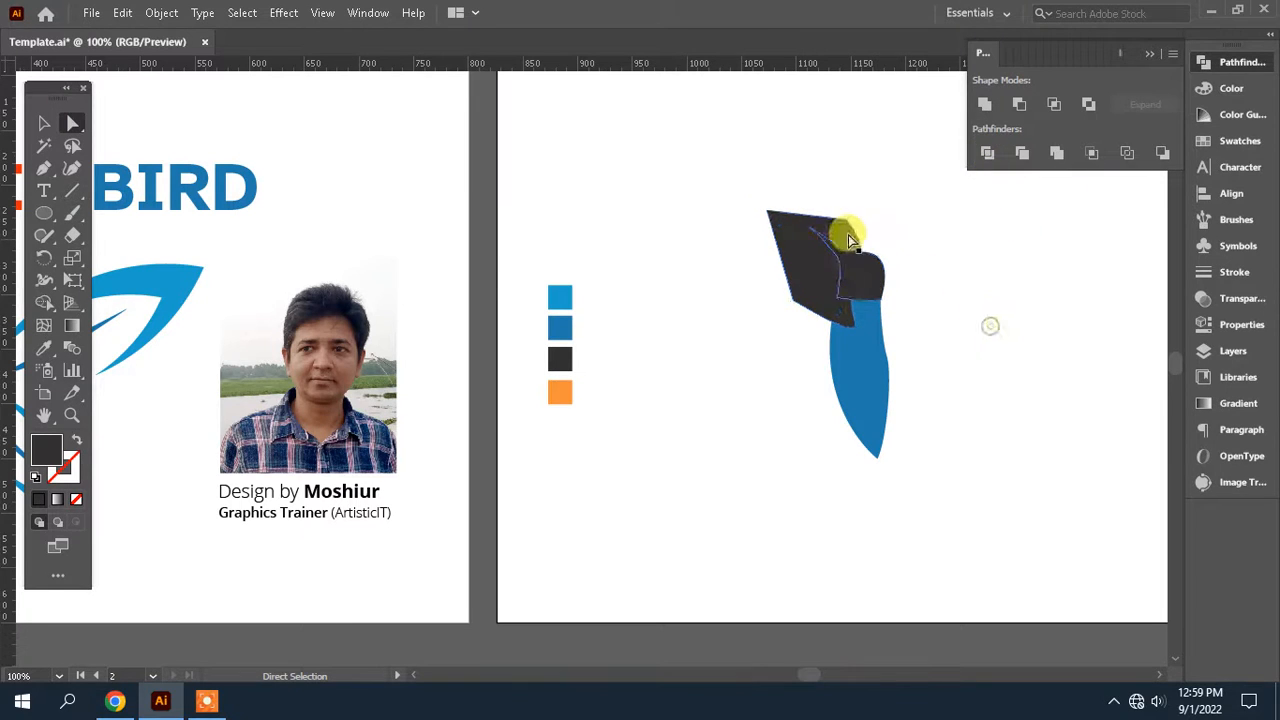
click(836, 230)
key(Delete)
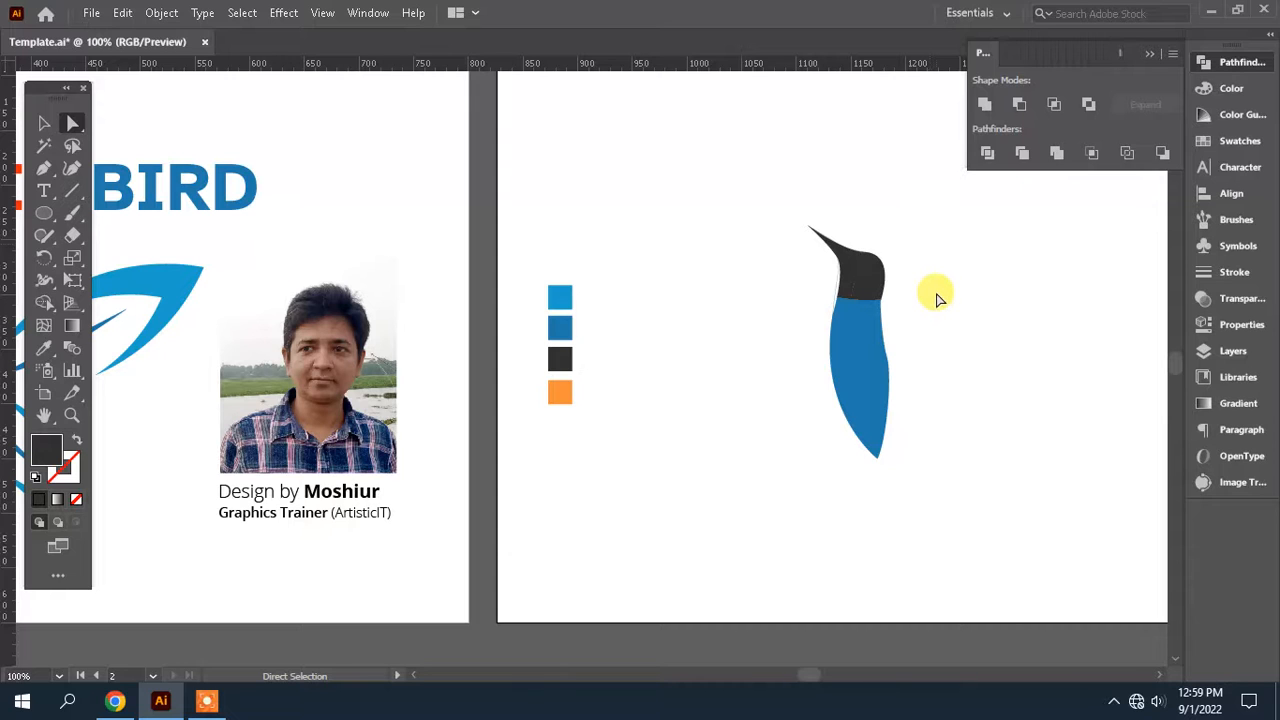
Recolour the back part of the divided head with the darker blue from the swatches
drag(930, 307, 1006, 286)
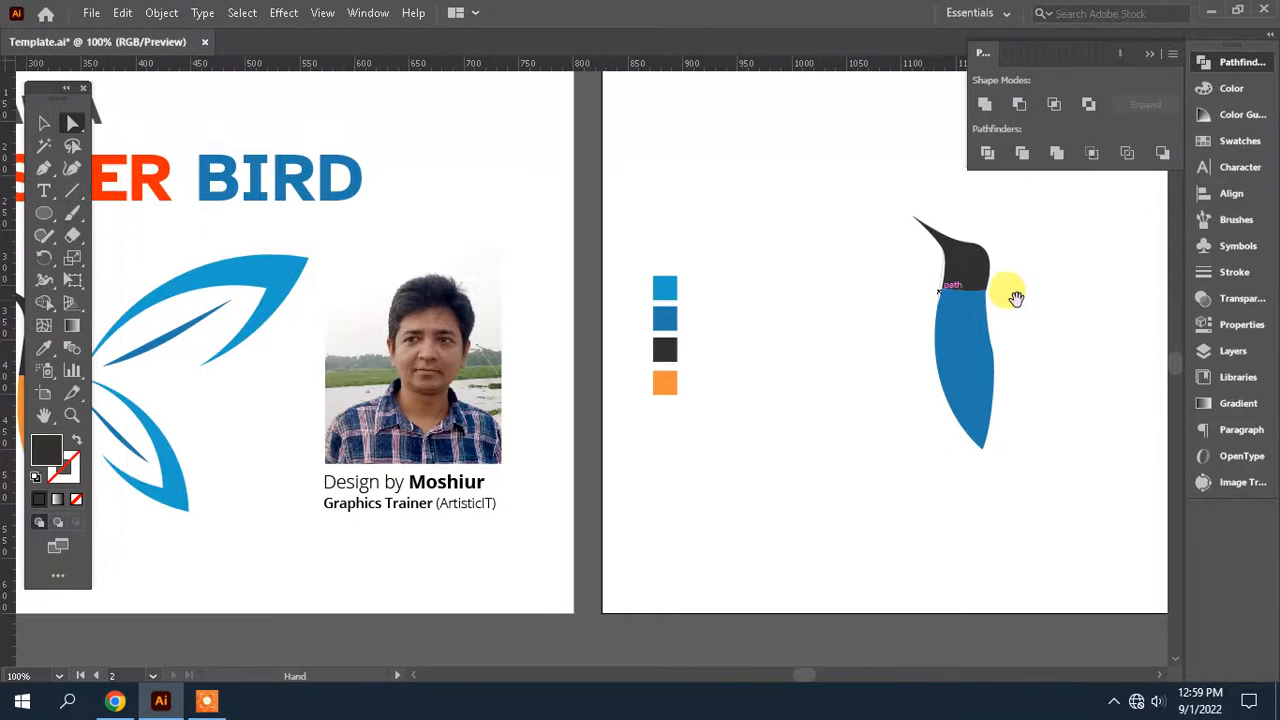
click(44, 348)
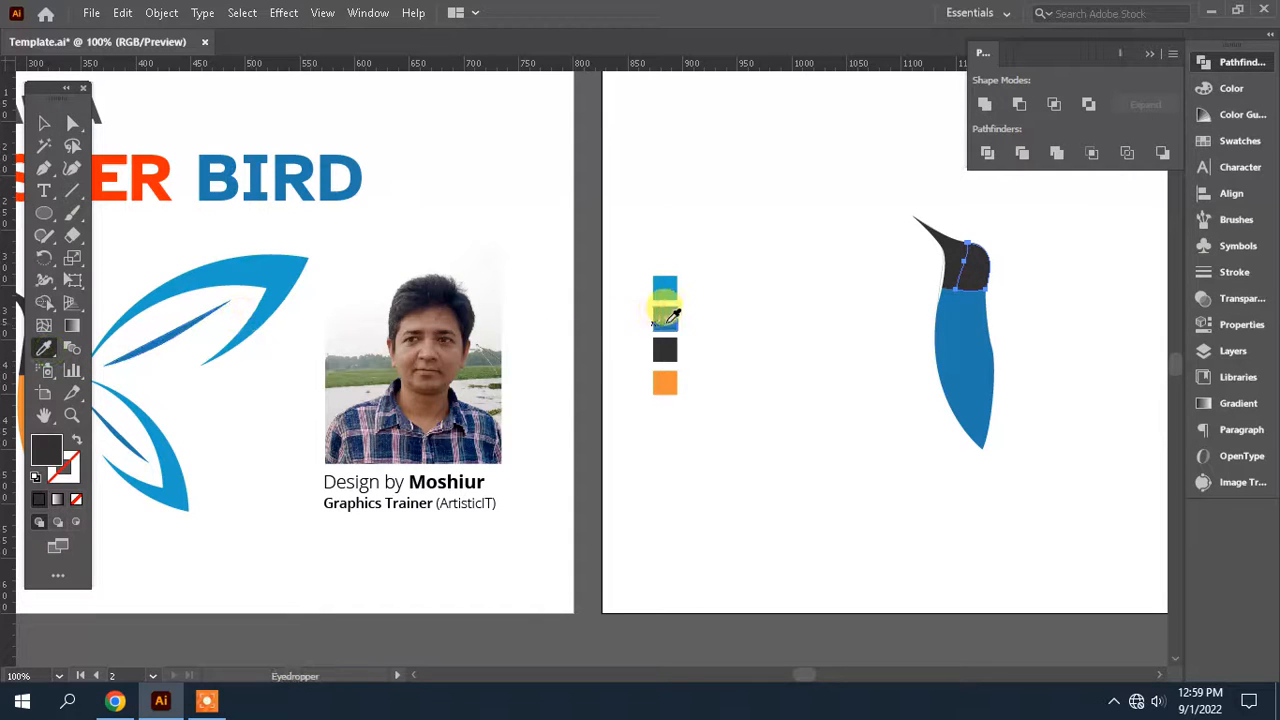
click(665, 317)
drag(731, 378, 566, 378)
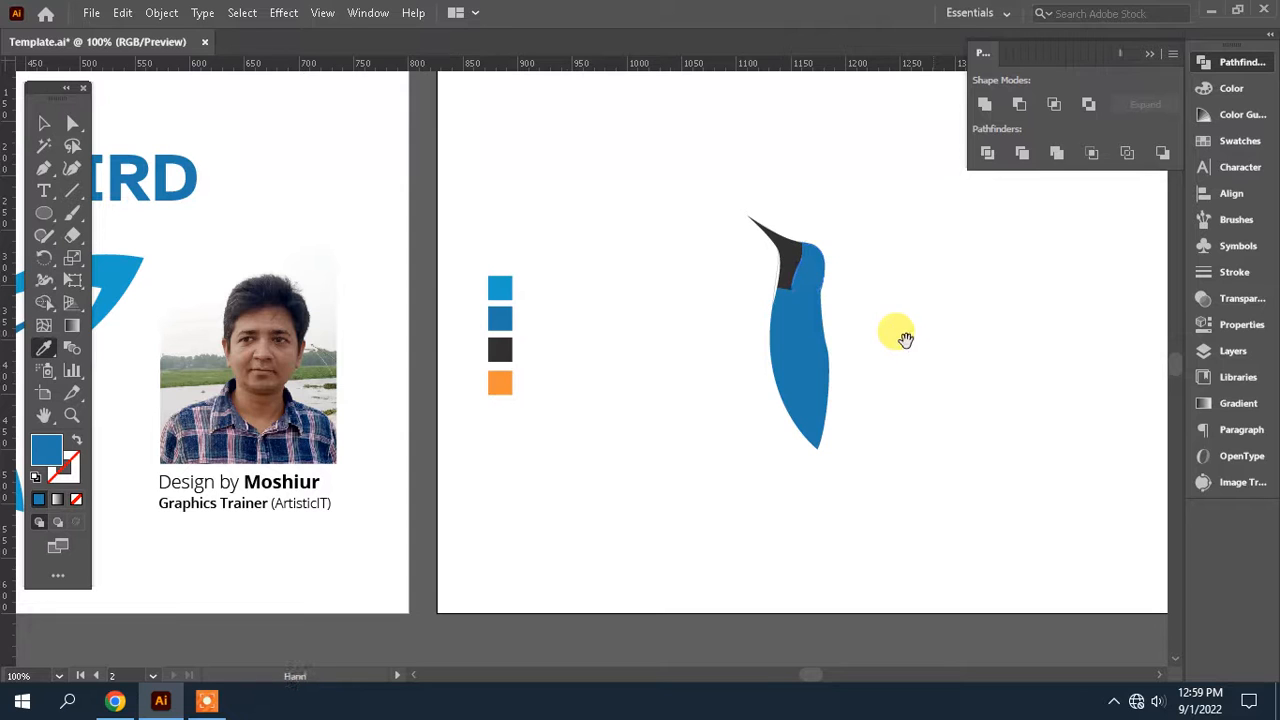
drag(905, 340, 783, 345)
key(ctrl+equal)
key(ctrl+equal)
scroll(649, 386, left, 10)
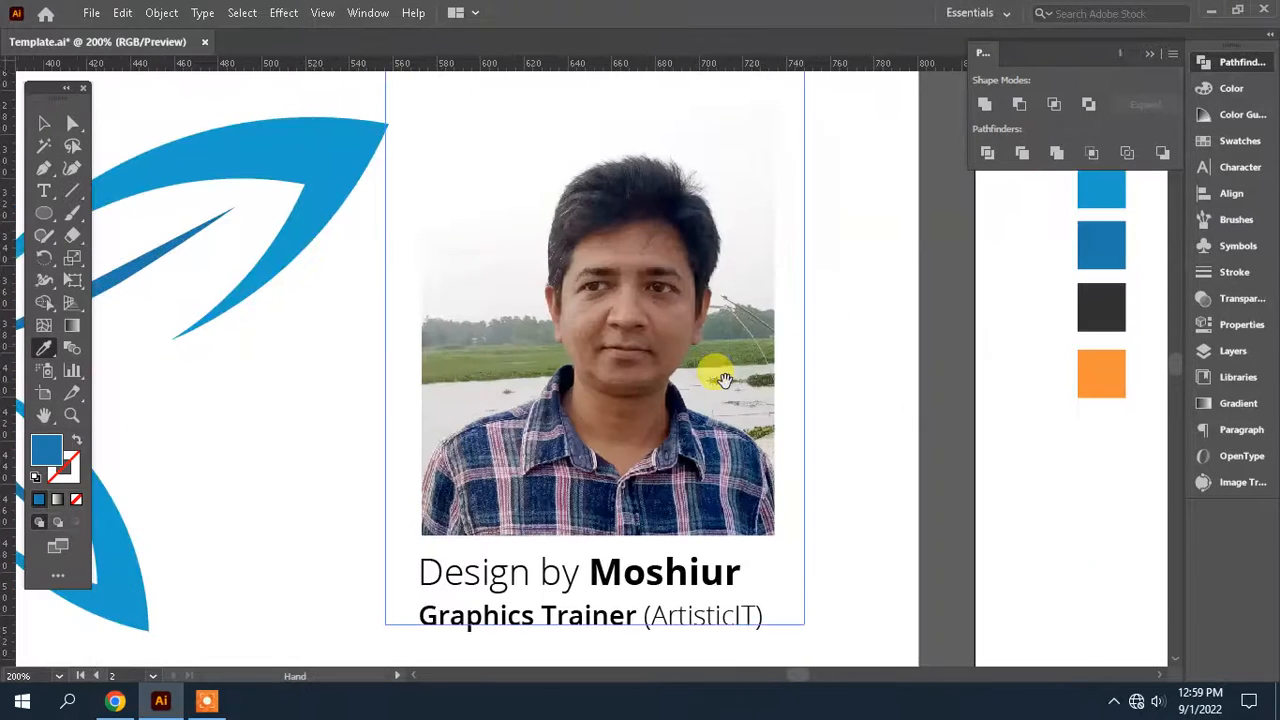
drag(724, 379, 540, 360)
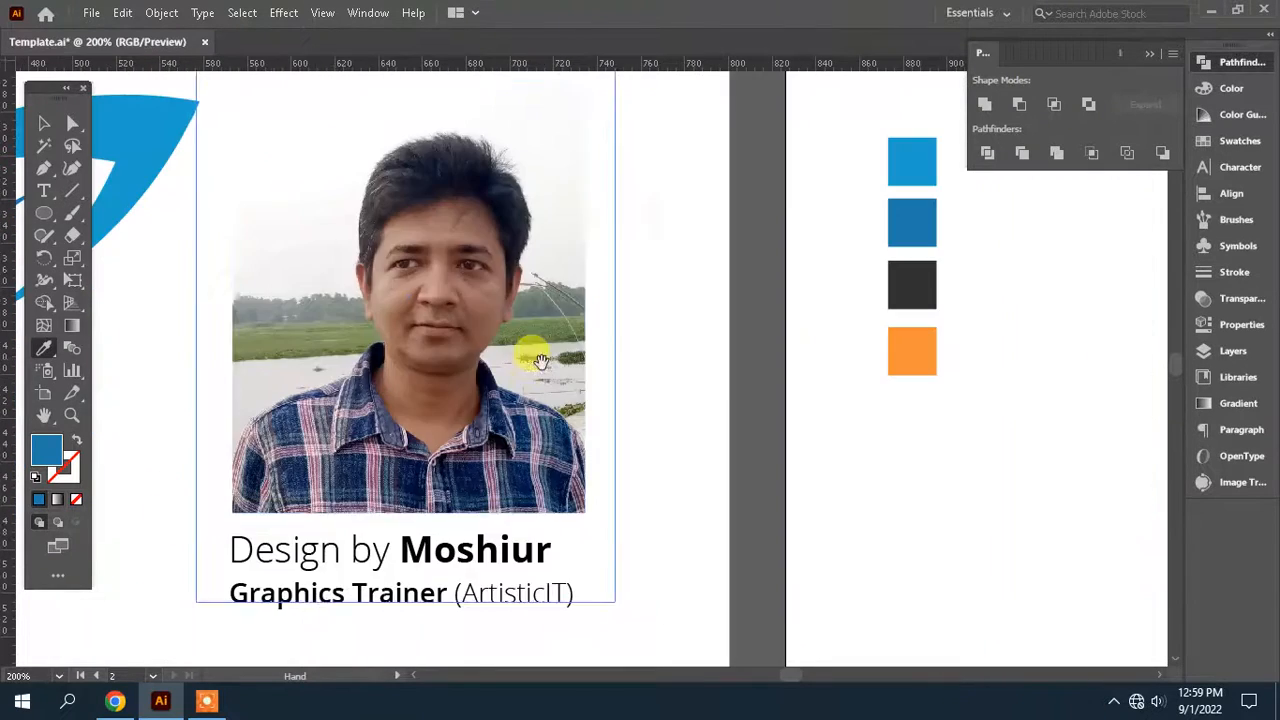
Draw a closed Pen shape over the front of the body, with a curved edge running from the dark face down through the body
scroll(540, 360, right, 10)
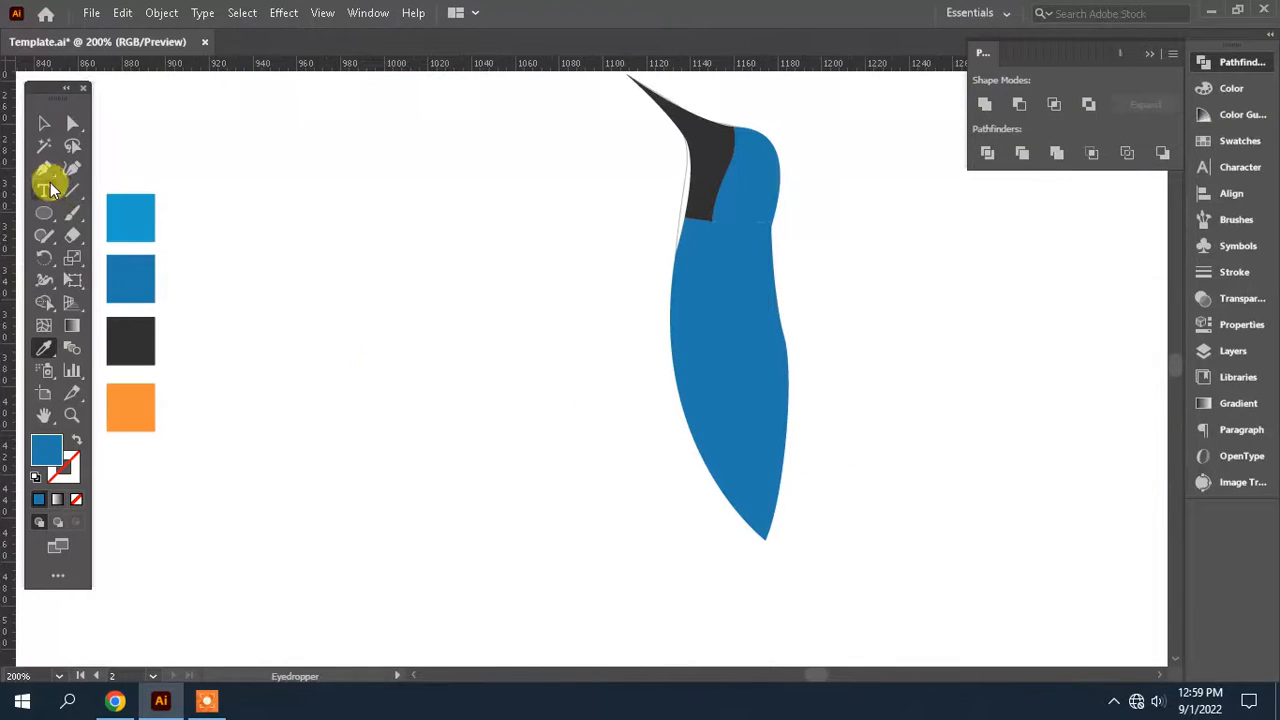
click(44, 170)
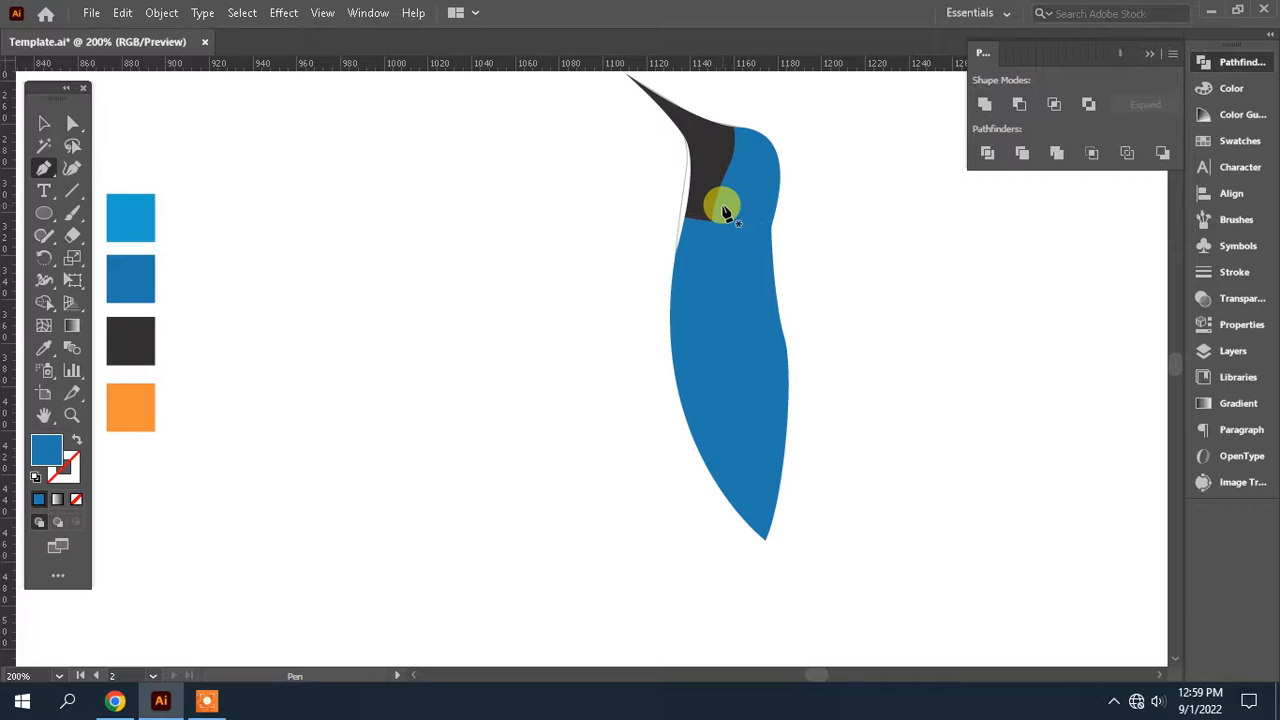
click(717, 195)
drag(706, 309, 716, 372)
click(686, 530)
click(583, 354)
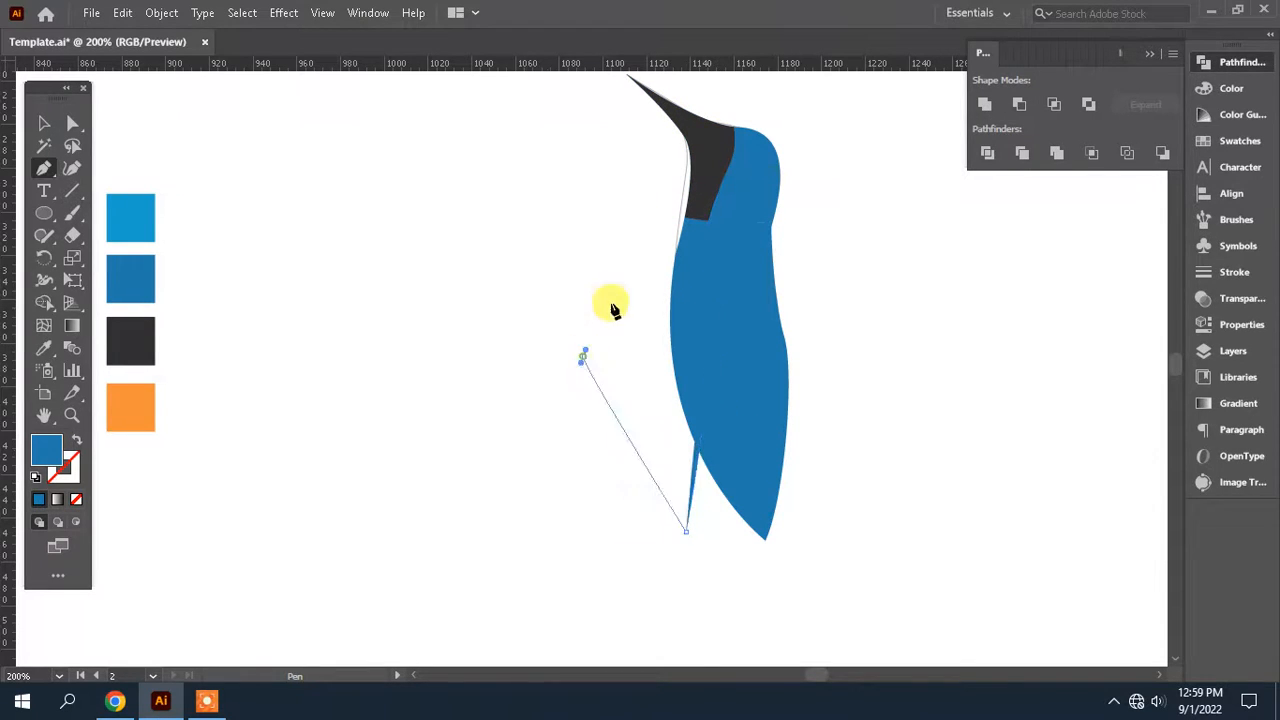
click(641, 218)
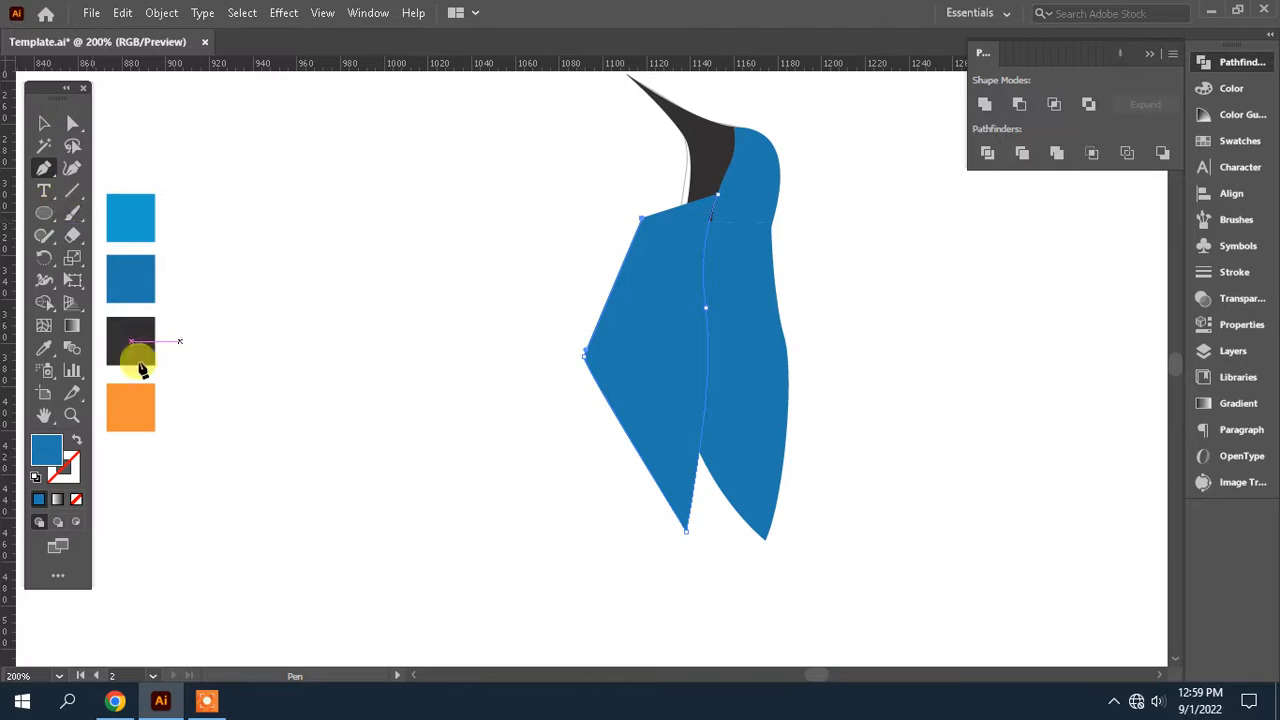
Fill the new front body shape with the orange swatch colour
click(132, 212)
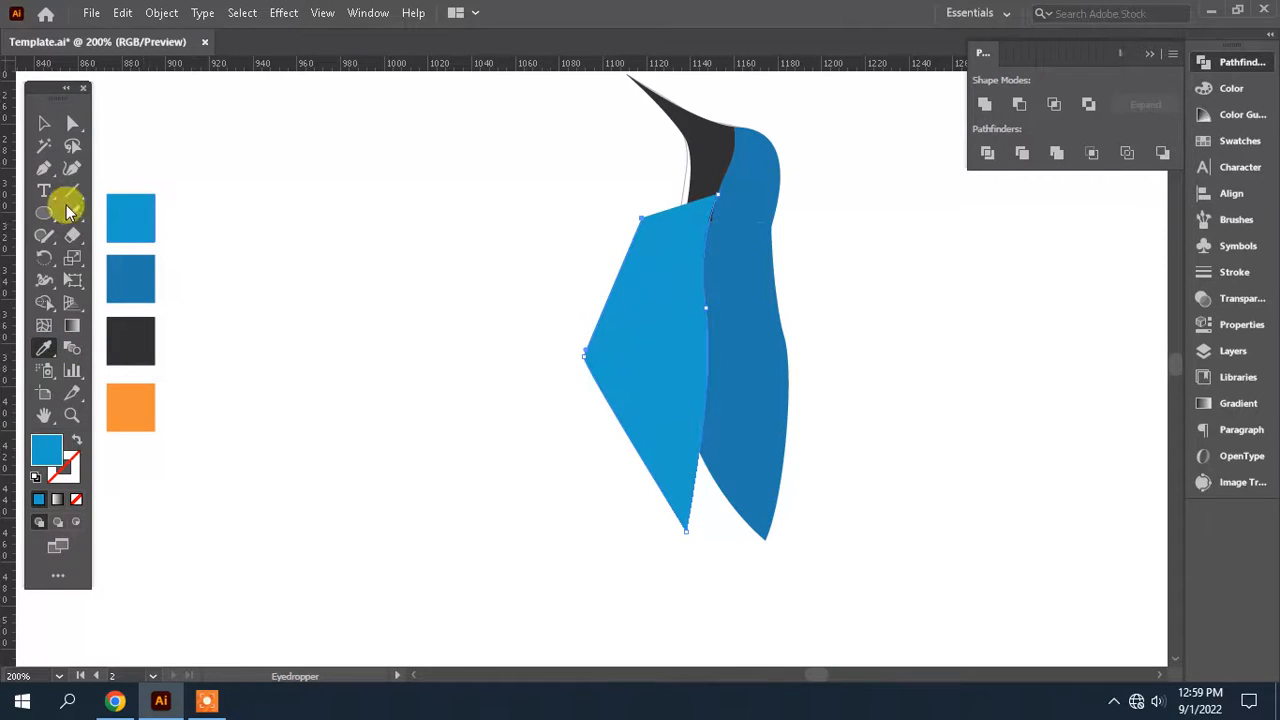
click(72, 122)
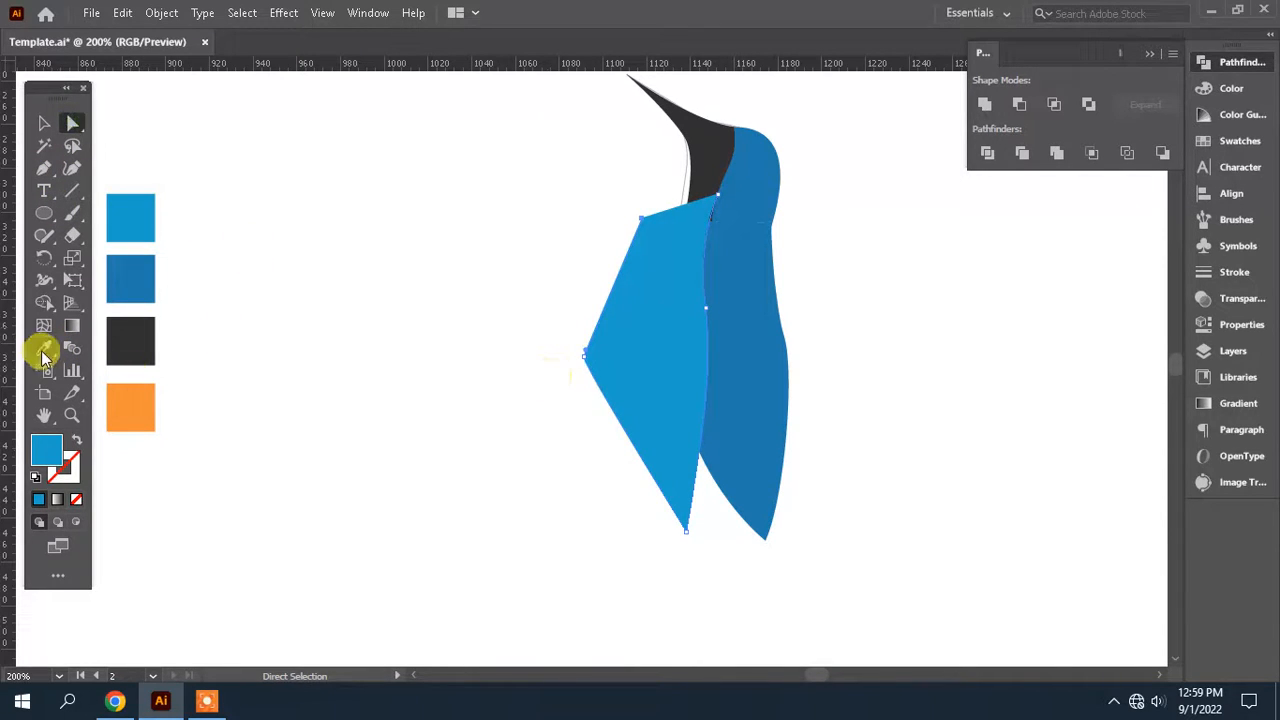
click(43, 348)
click(137, 400)
Divide the blue body with the orange shape using Pathfinder and delete the orange pieces outside the bird
click(73, 124)
click(677, 380)
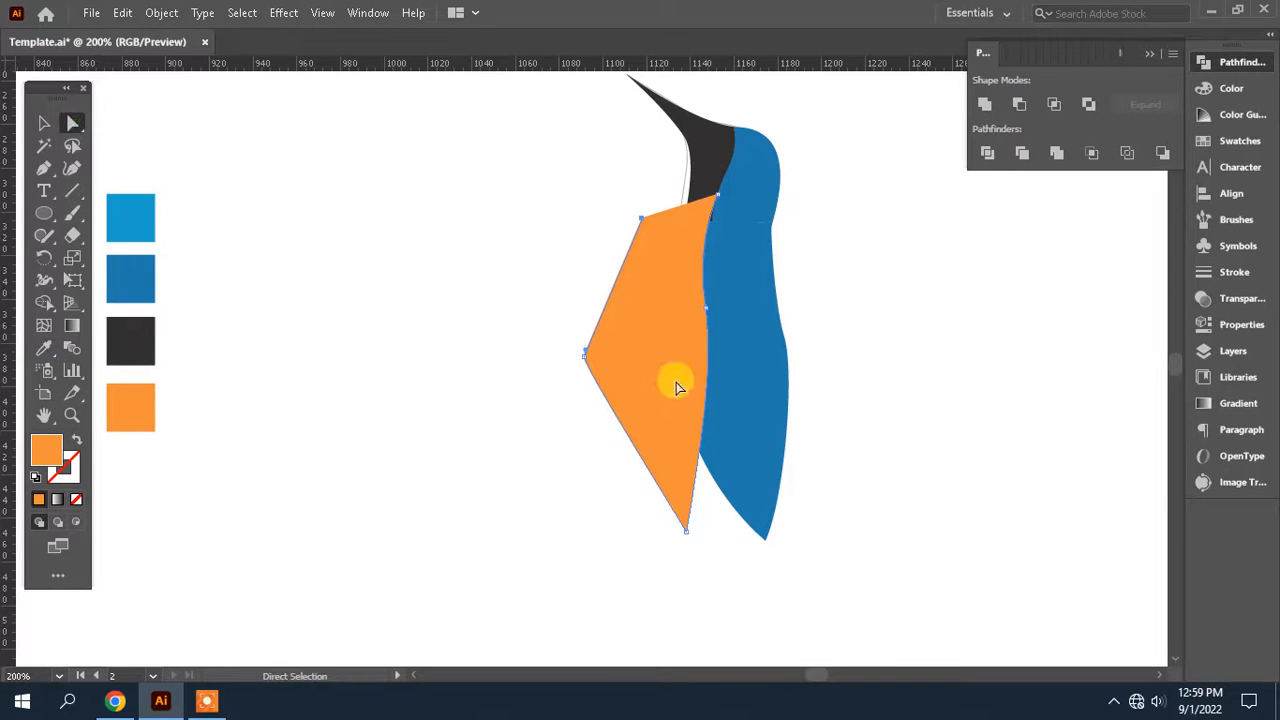
click(752, 380)
click(988, 154)
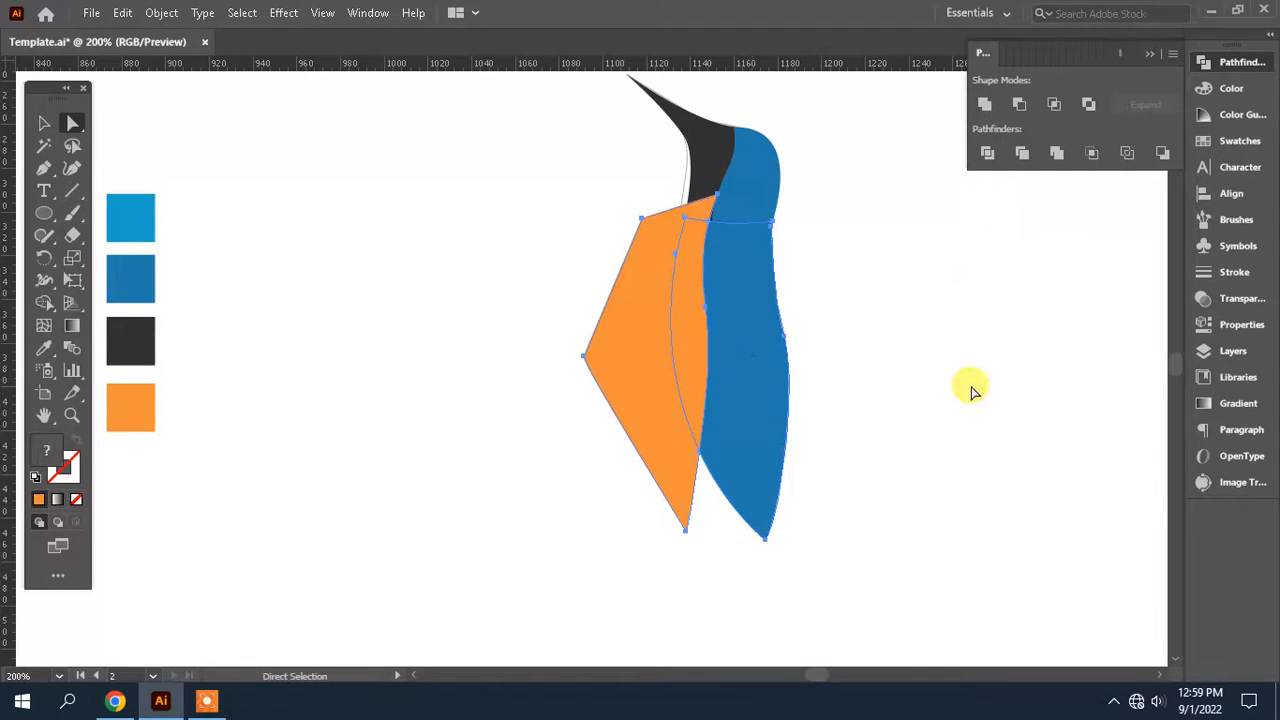
click(971, 390)
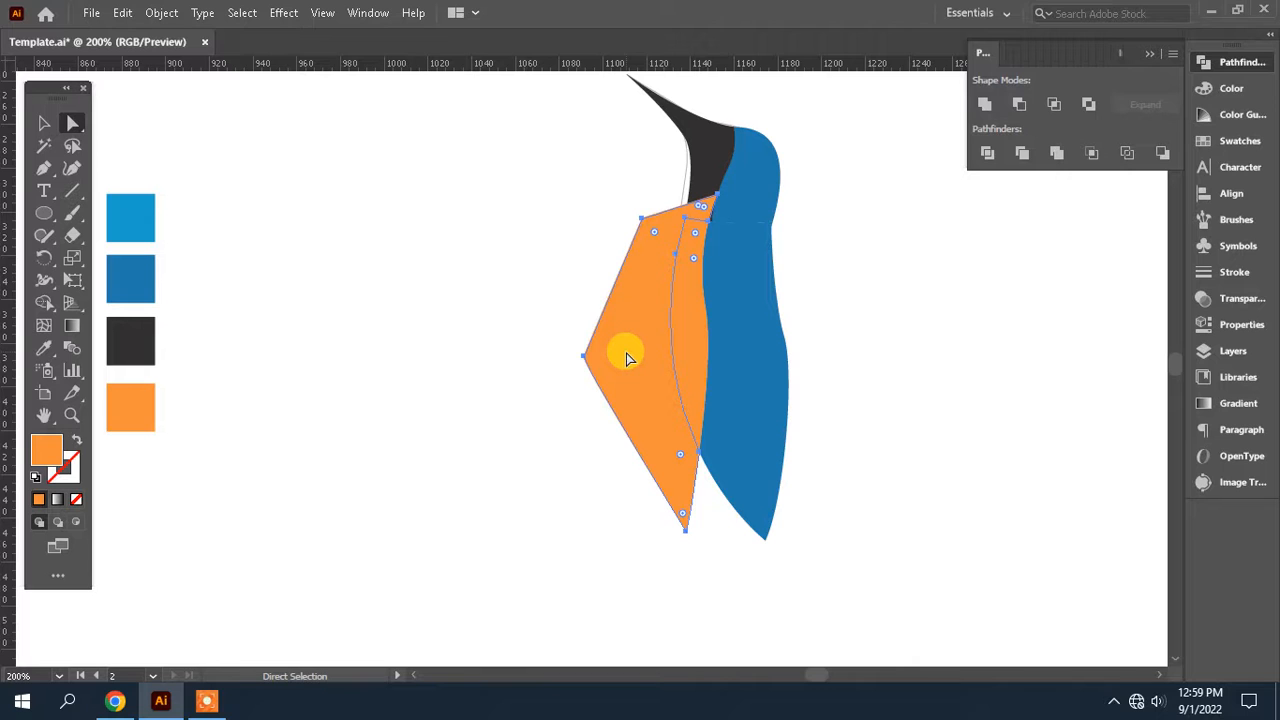
click(627, 358)
key(Delete)
Compare the body's orange front strip with the finished kingfisher on the first artboard
key(space)
drag(771, 366, 934, 376)
drag(620, 374, 1046, 374)
drag(663, 419, 556, 405)
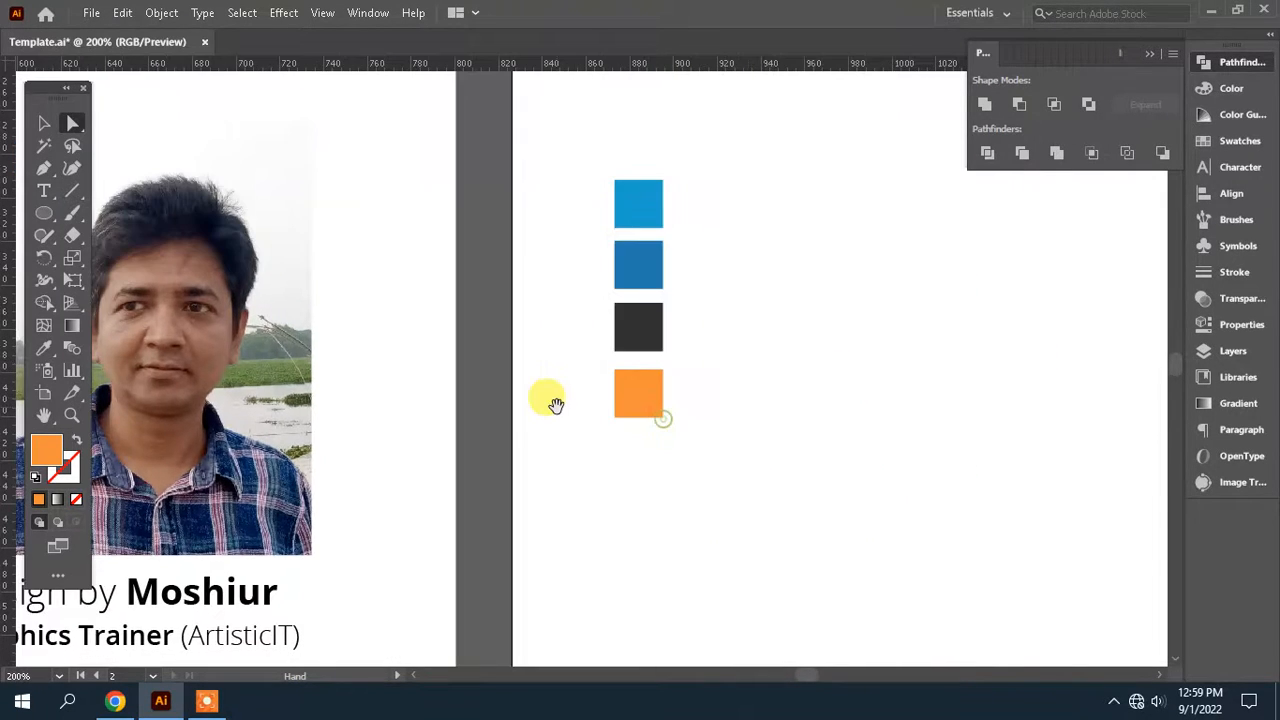
key(ctrl+minus)
key(ctrl+minus)
key(ctrl+minus)
key(space)
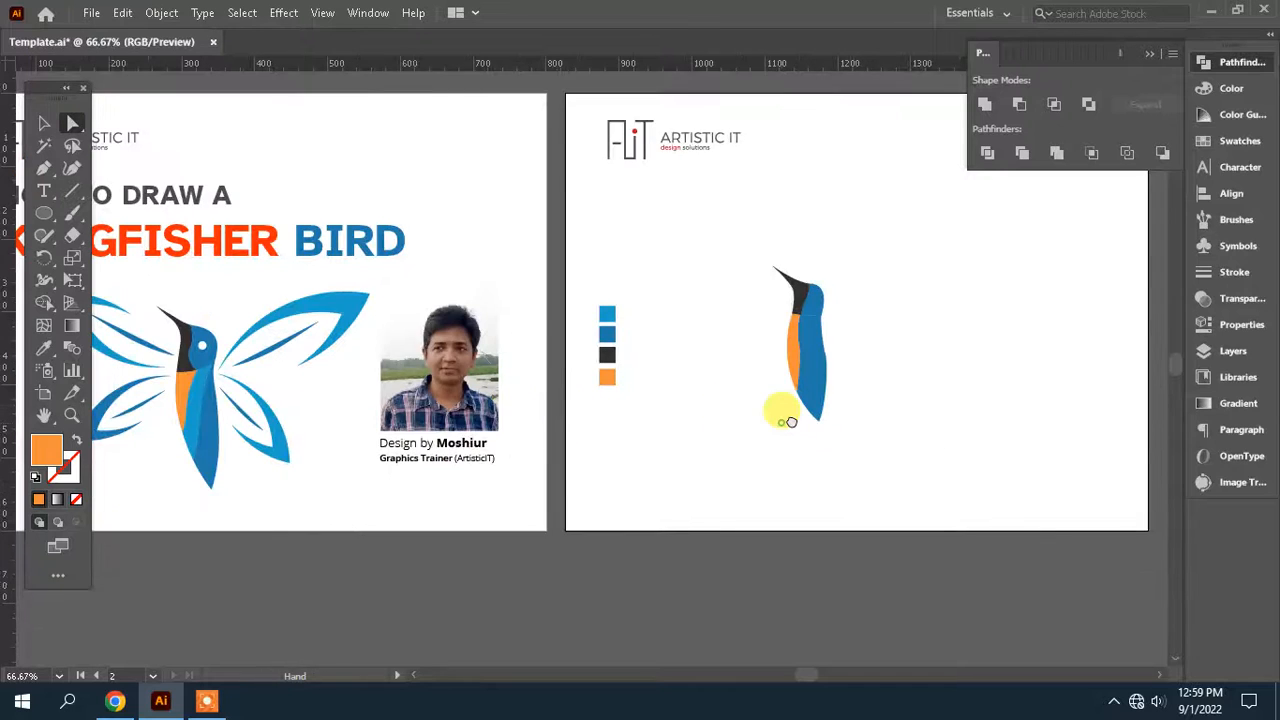
drag(777, 414, 683, 429)
drag(800, 388, 688, 395)
Draw a Pen shape with a curved edge down the middle of the blue body and fill it with the lighter blue swatch colour
key(ctrl+plus)
key(ctrl+plus)
key(ctrl+plus)
click(58, 176)
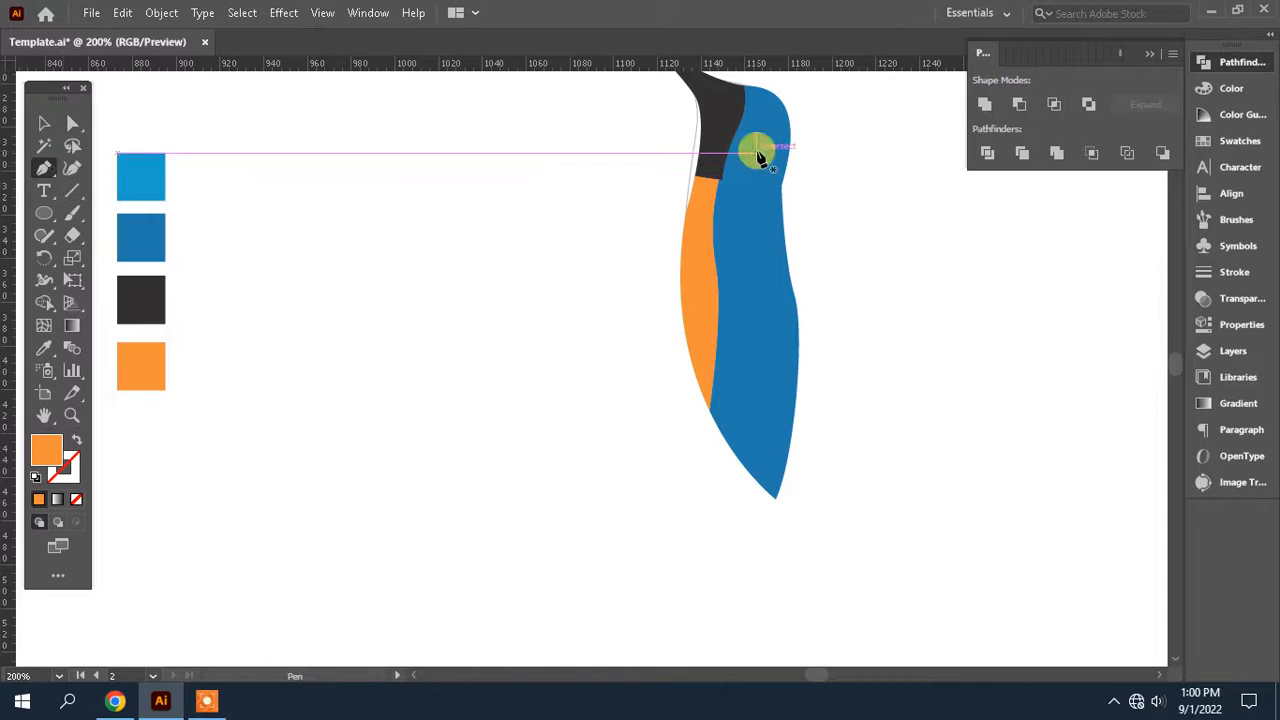
drag(748, 284, 758, 376)
click(723, 519)
click(647, 410)
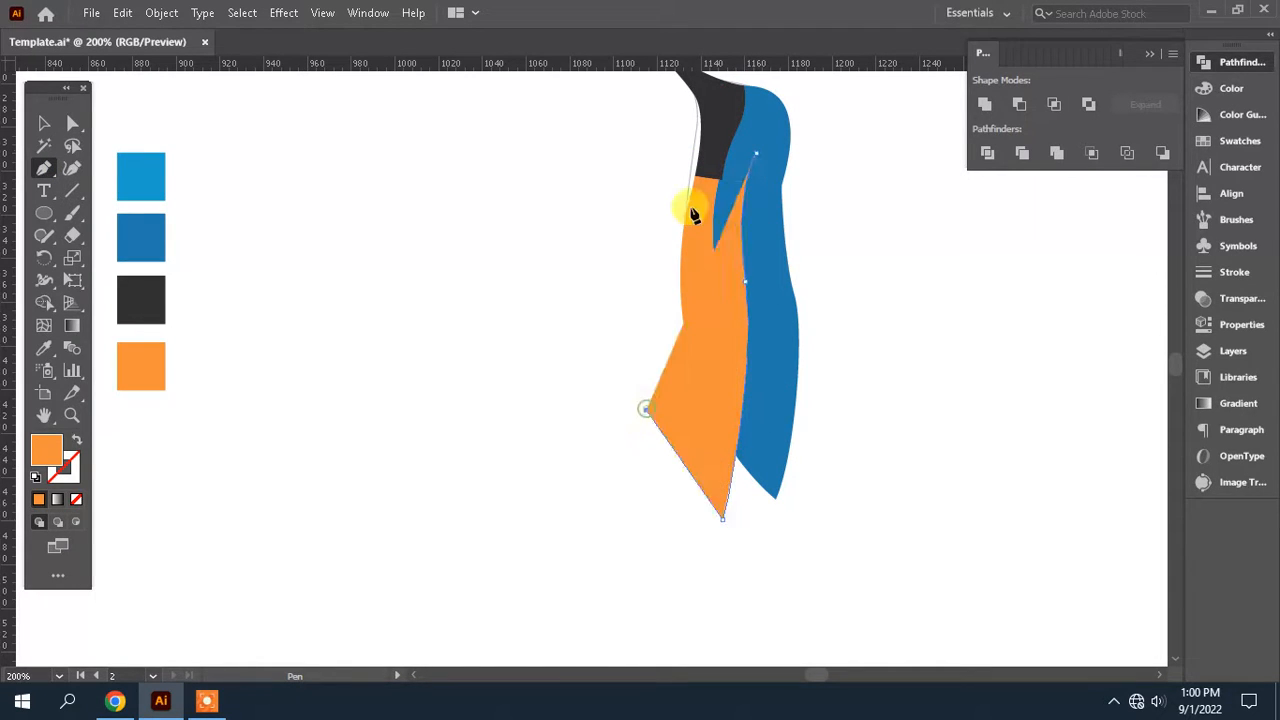
click(695, 176)
click(44, 347)
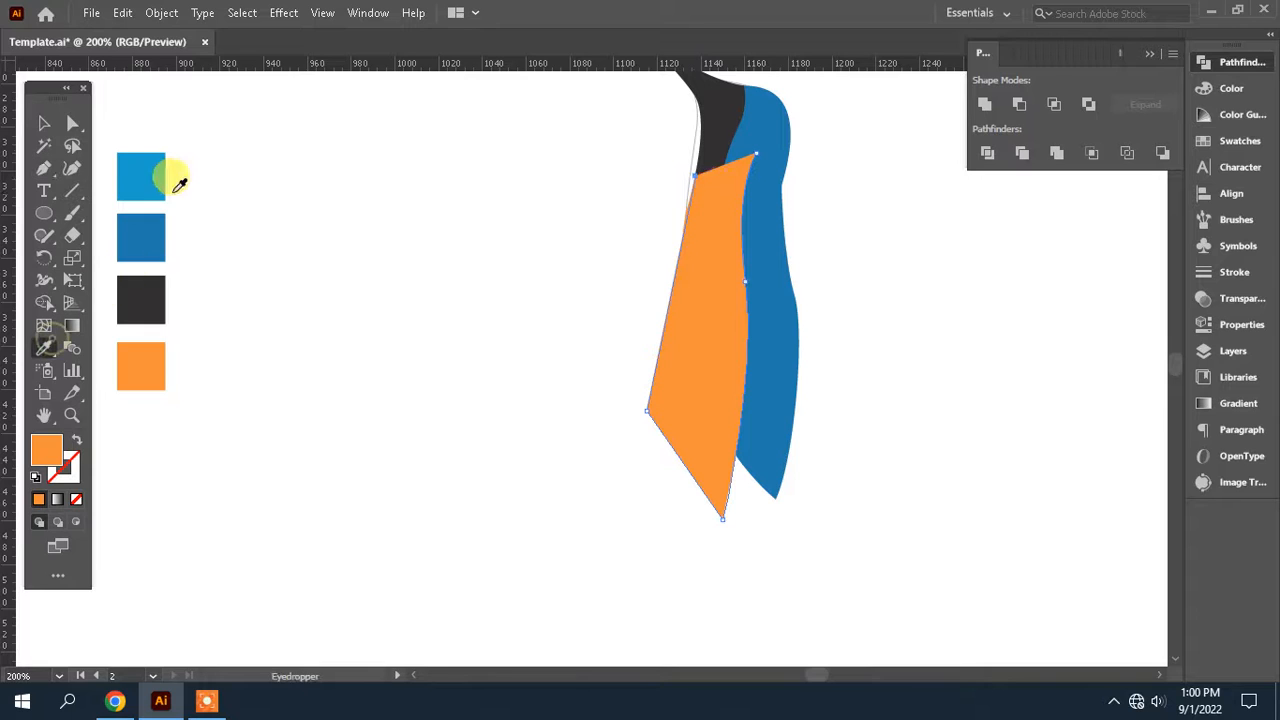
click(143, 172)
Divide the body with the lighter blue shape using Pathfinder and delete the excess, keeping a light strip beside the orange
click(75, 123)
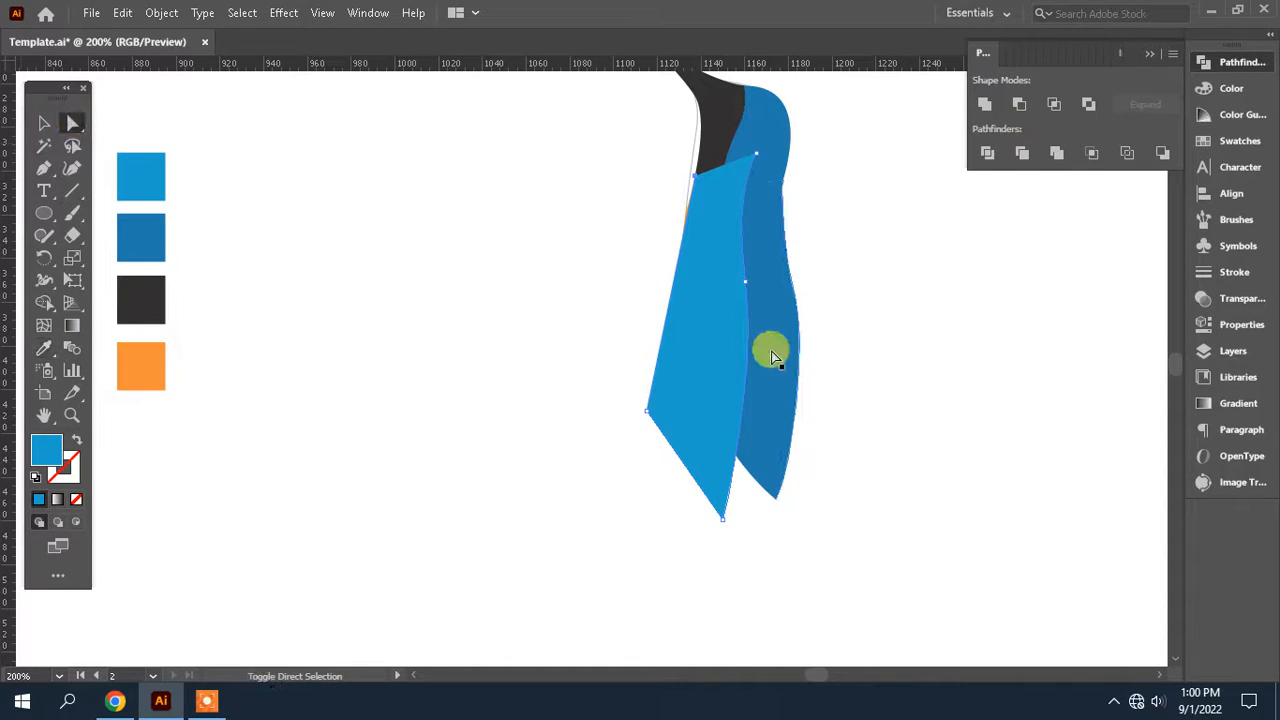
click(987, 152)
click(966, 377)
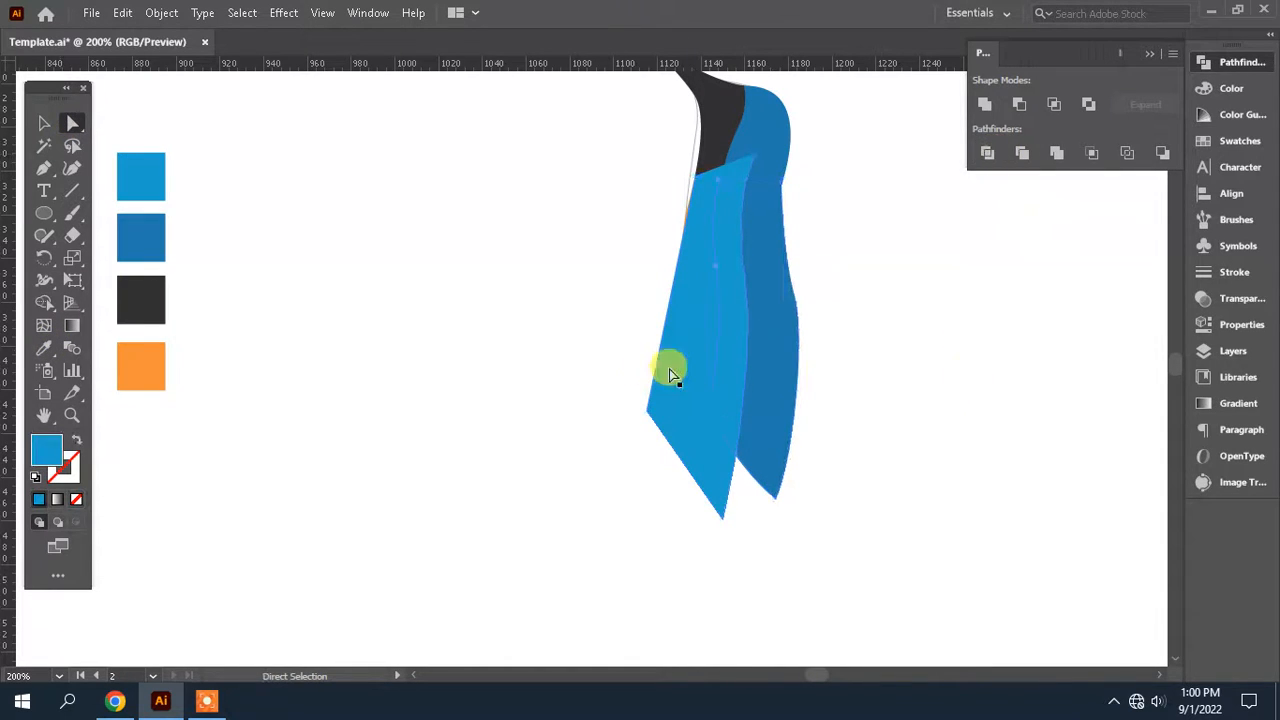
key(Delete)
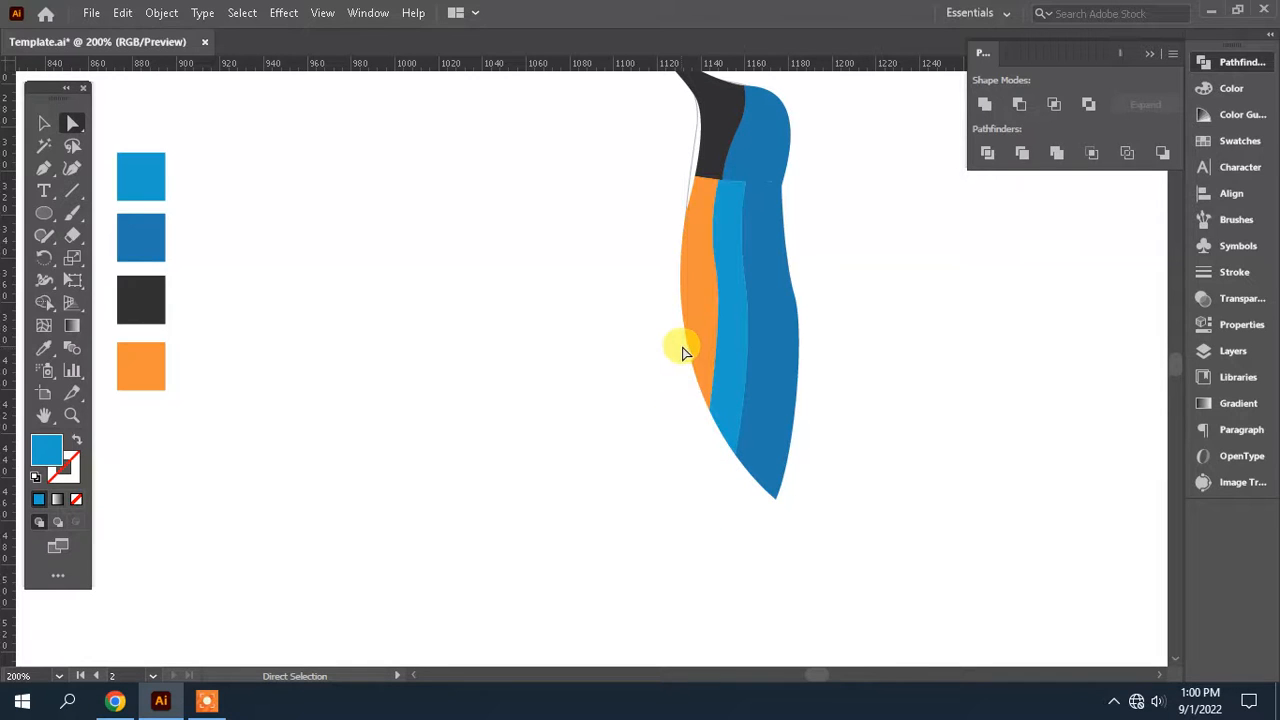
Draw a small circle as the eye on the blue part of the head and fill it with white
drag(828, 297, 852, 373)
scroll(967, 337, down, 2)
scroll(967, 337, up, 3)
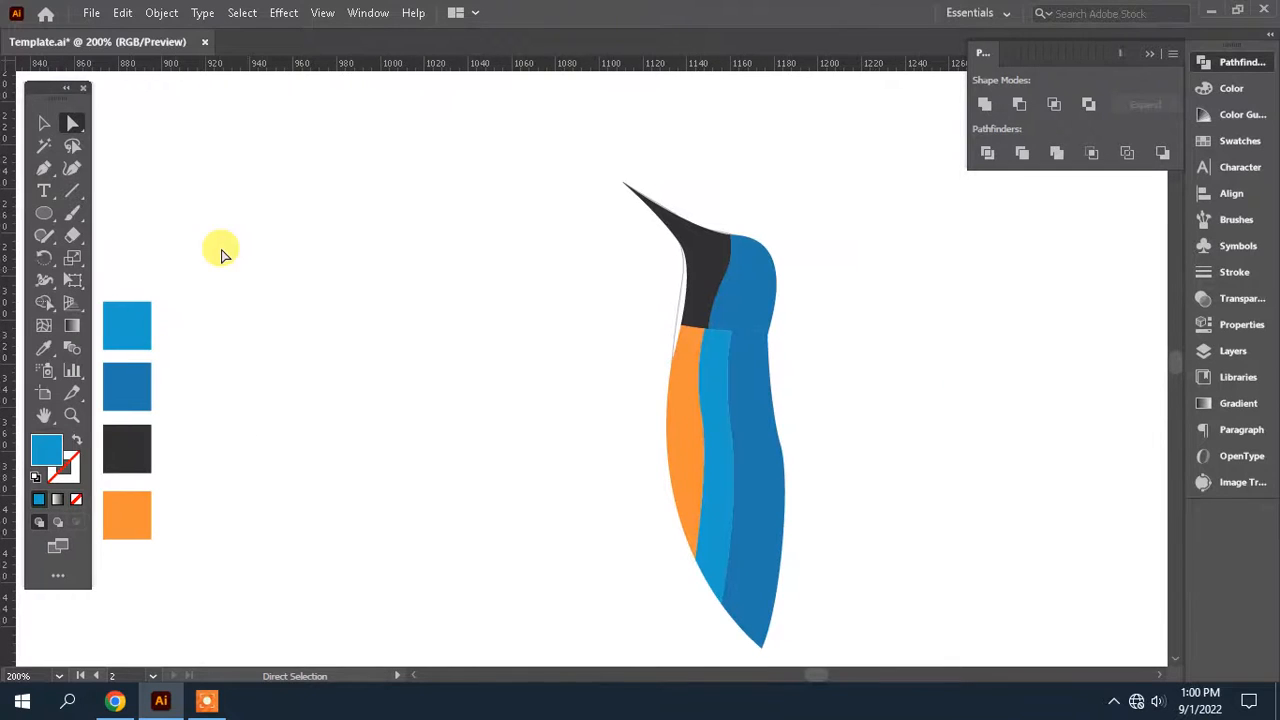
click(44, 213)
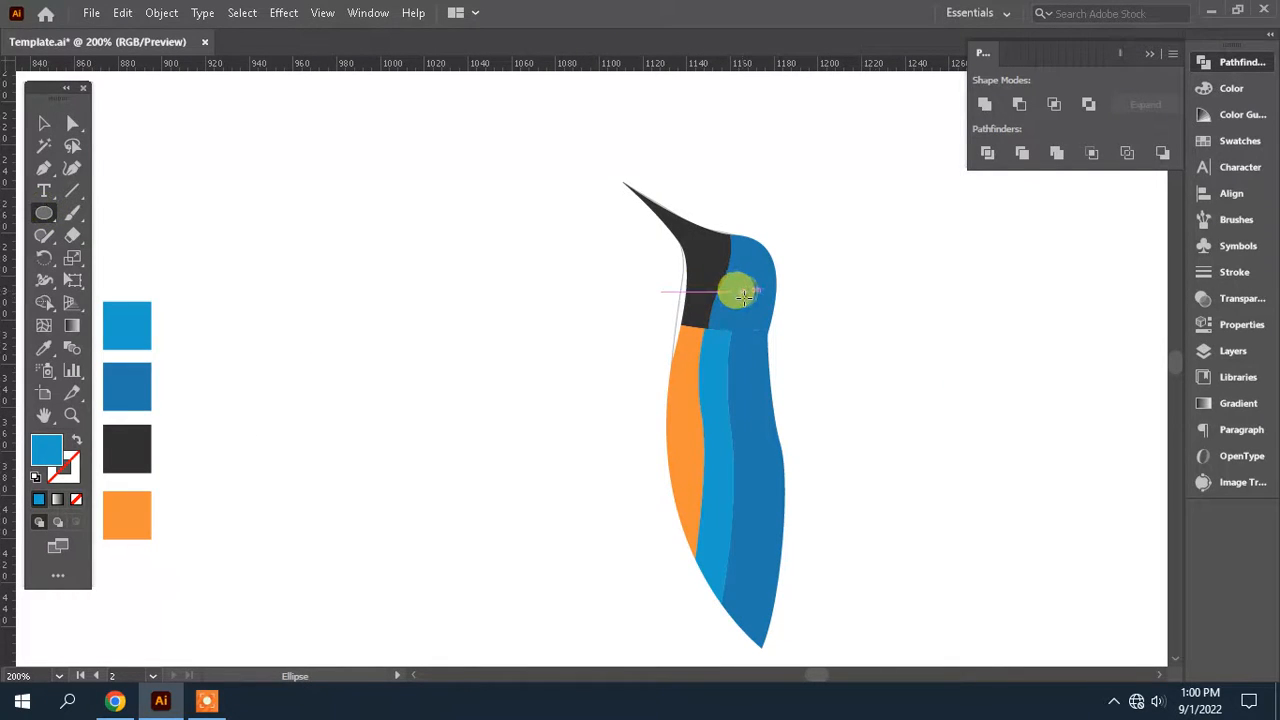
drag(744, 300, 729, 280)
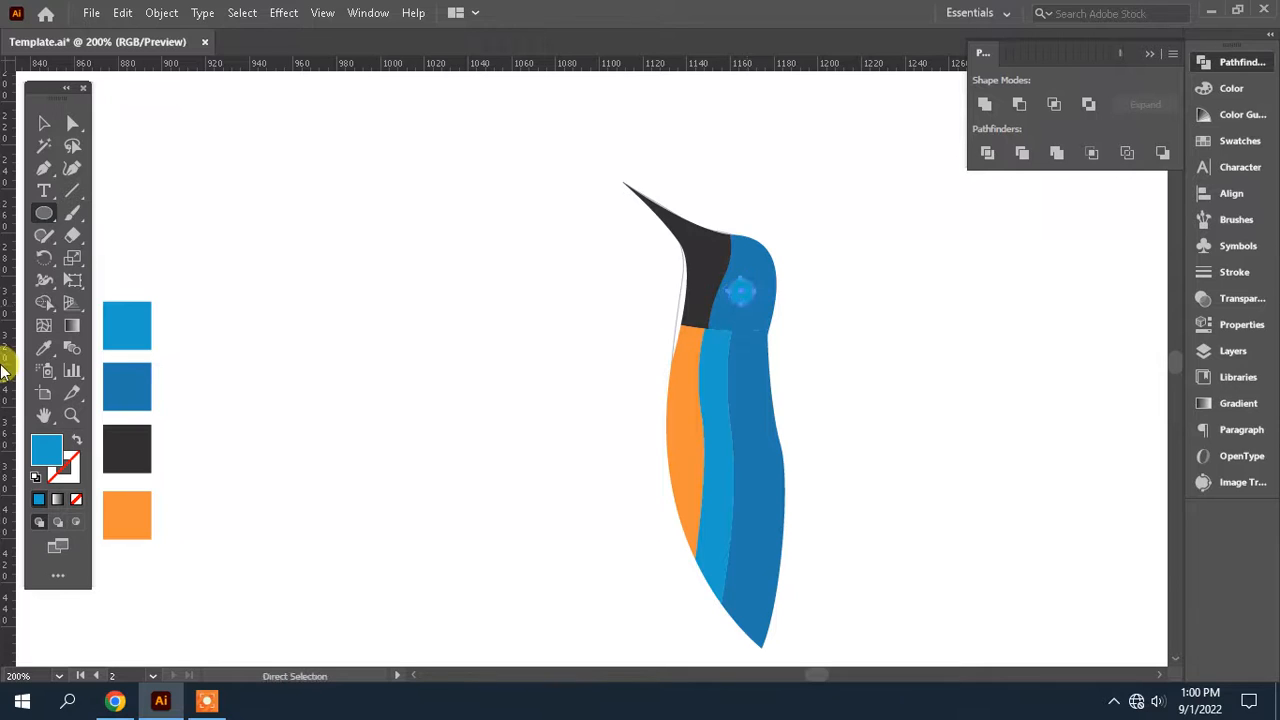
click(43, 347)
click(344, 264)
ctrl+click(855, 346)
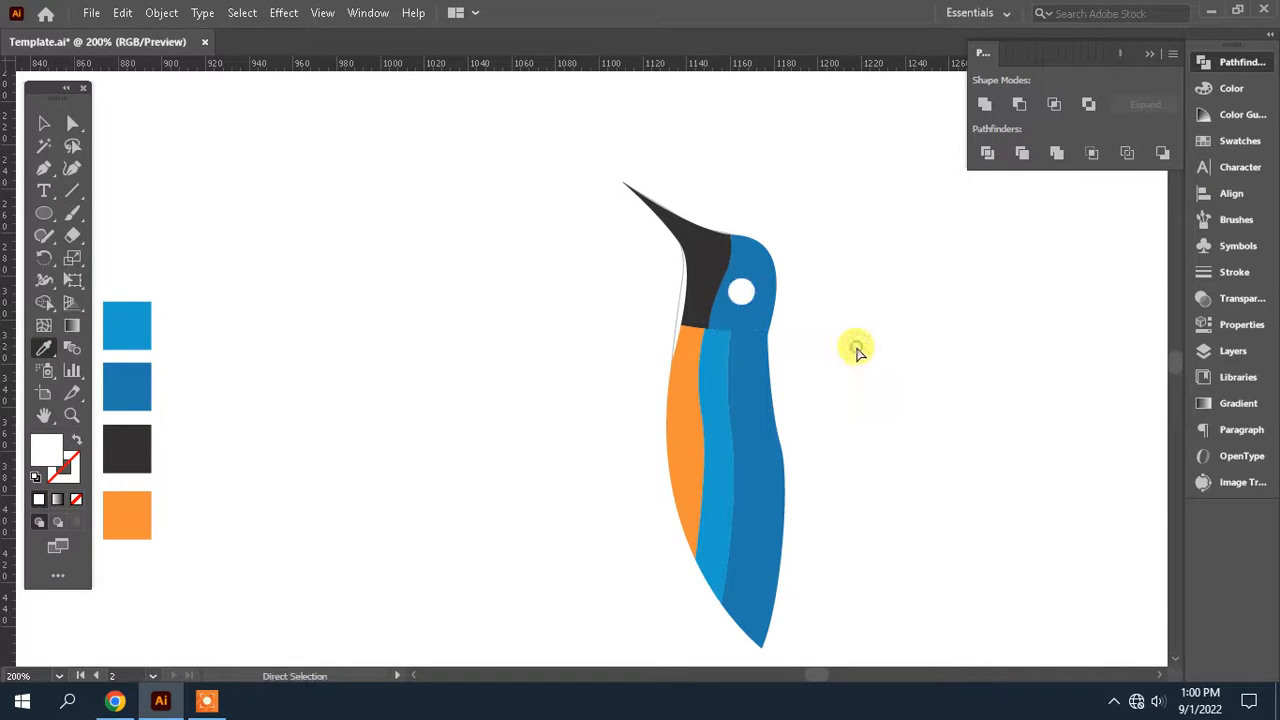
Select all parts of the bird and scale them up together on the second artboard
scroll(858, 344, down, 1)
key(ctrl+minus)
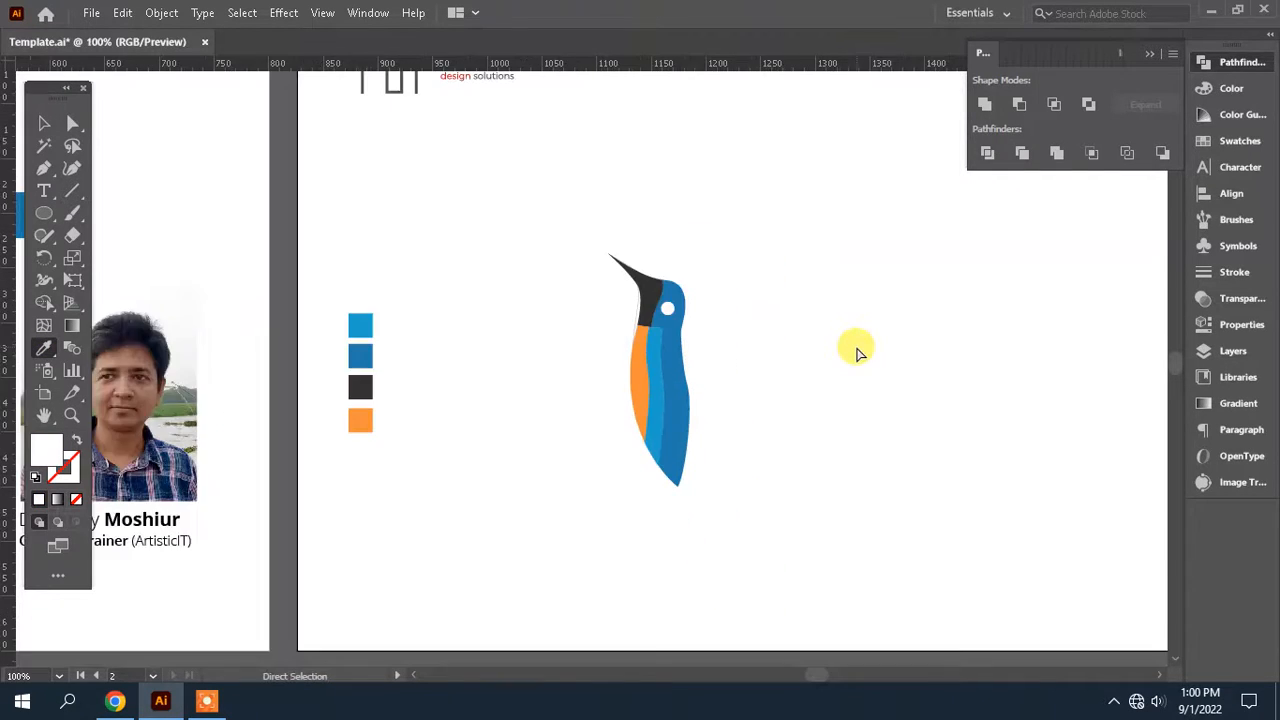
key(ctrl+minus)
scroll(771, 371, left, 3)
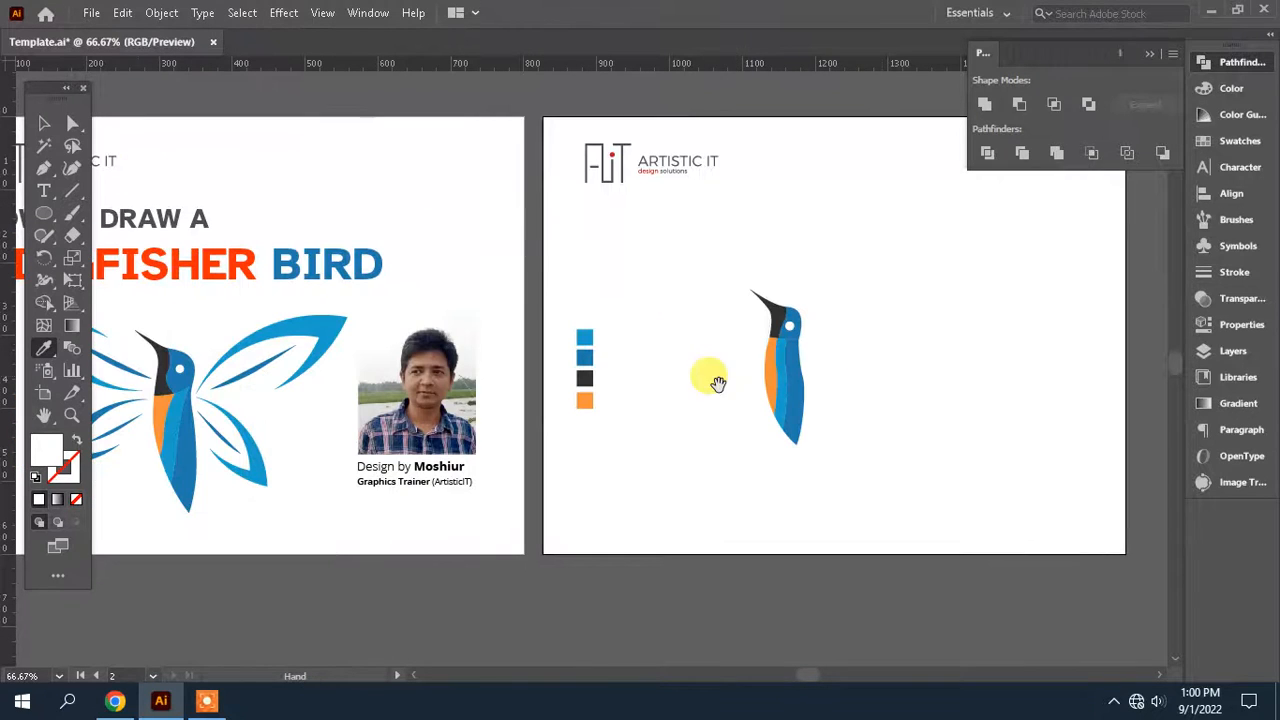
click(45, 125)
drag(845, 458, 720, 261)
drag(810, 289, 860, 328)
click(632, 366)
Draw a large circle beside the bird's head and fill it with the lighter blue swatch colour
drag(632, 363, 537, 352)
drag(268, 220, 291, 240)
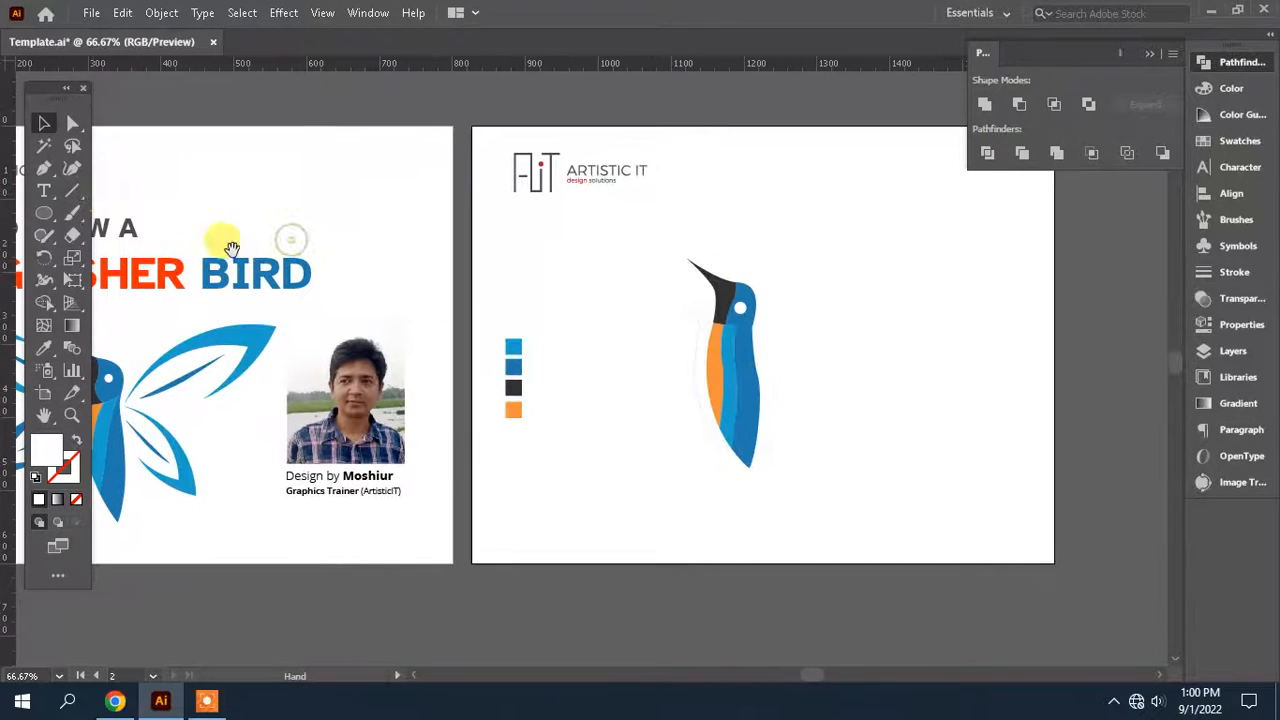
drag(112, 215, 83, 218)
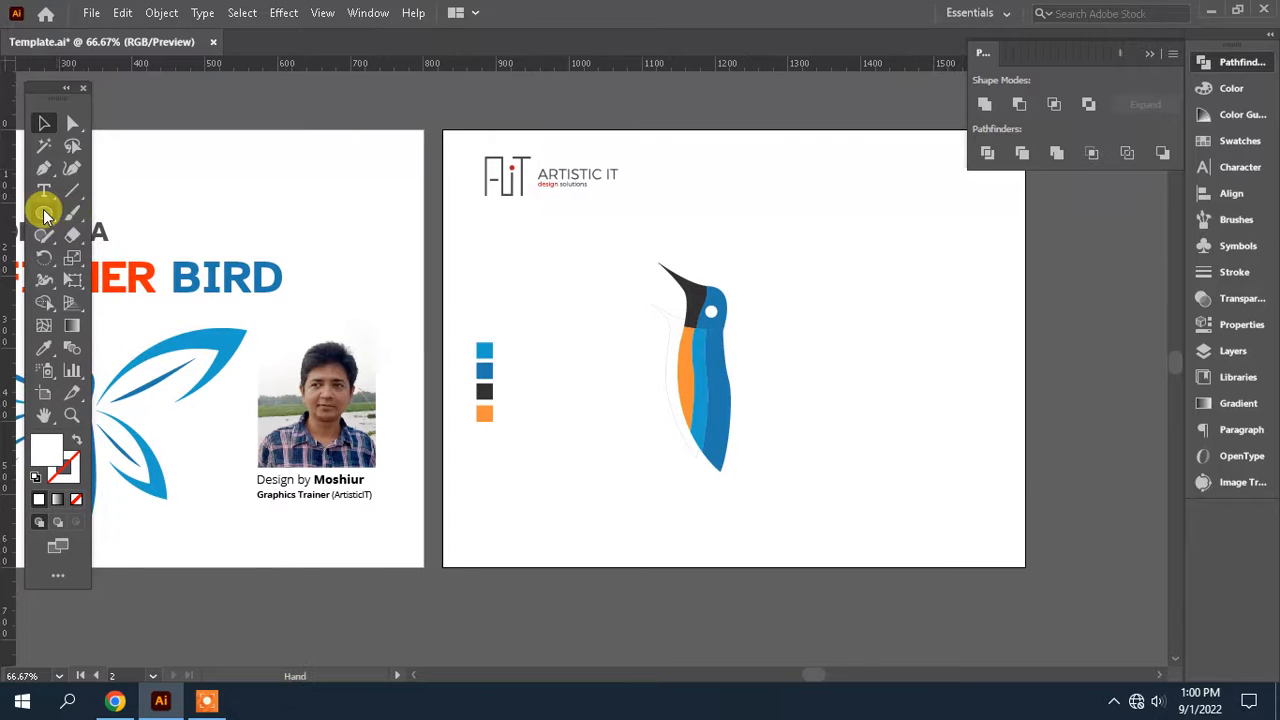
click(43, 213)
drag(824, 272, 854, 343)
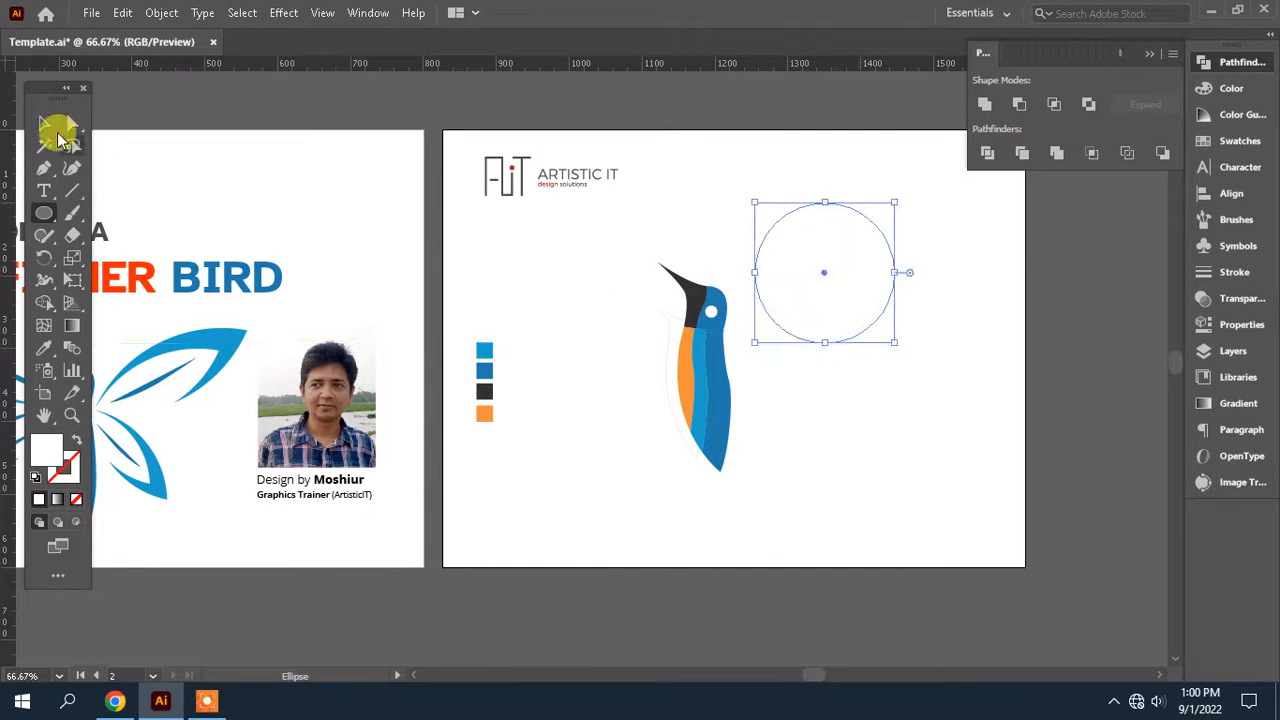
click(44, 347)
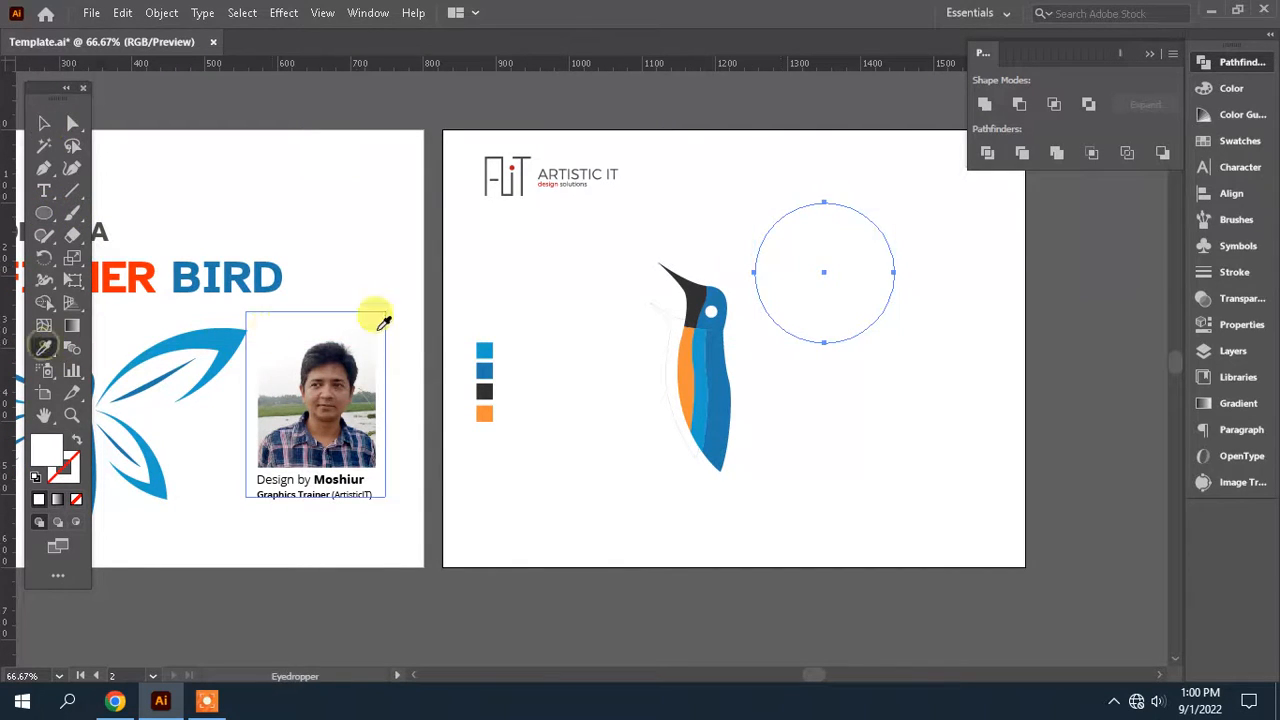
click(487, 362)
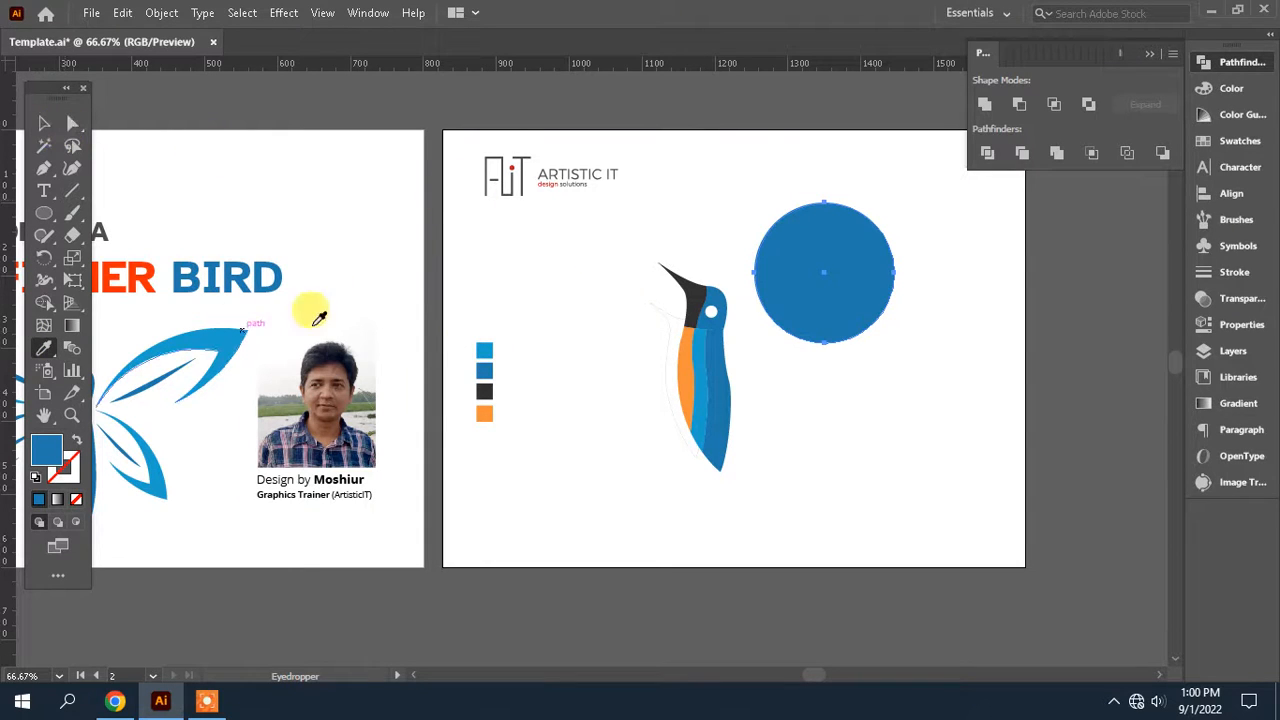
click(484, 350)
Duplicate the circle sideways so the two overlap, and intersect them with Pathfinder into a leaf shape
click(44, 122)
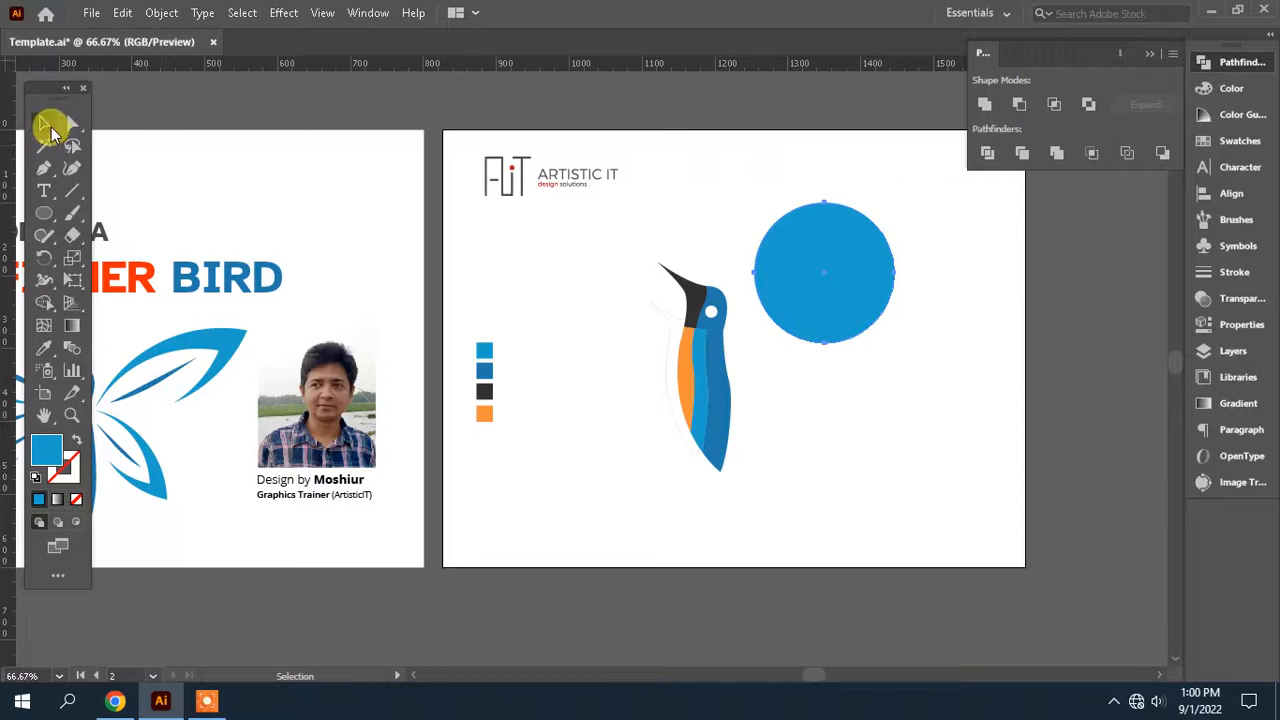
drag(786, 285, 888, 292)
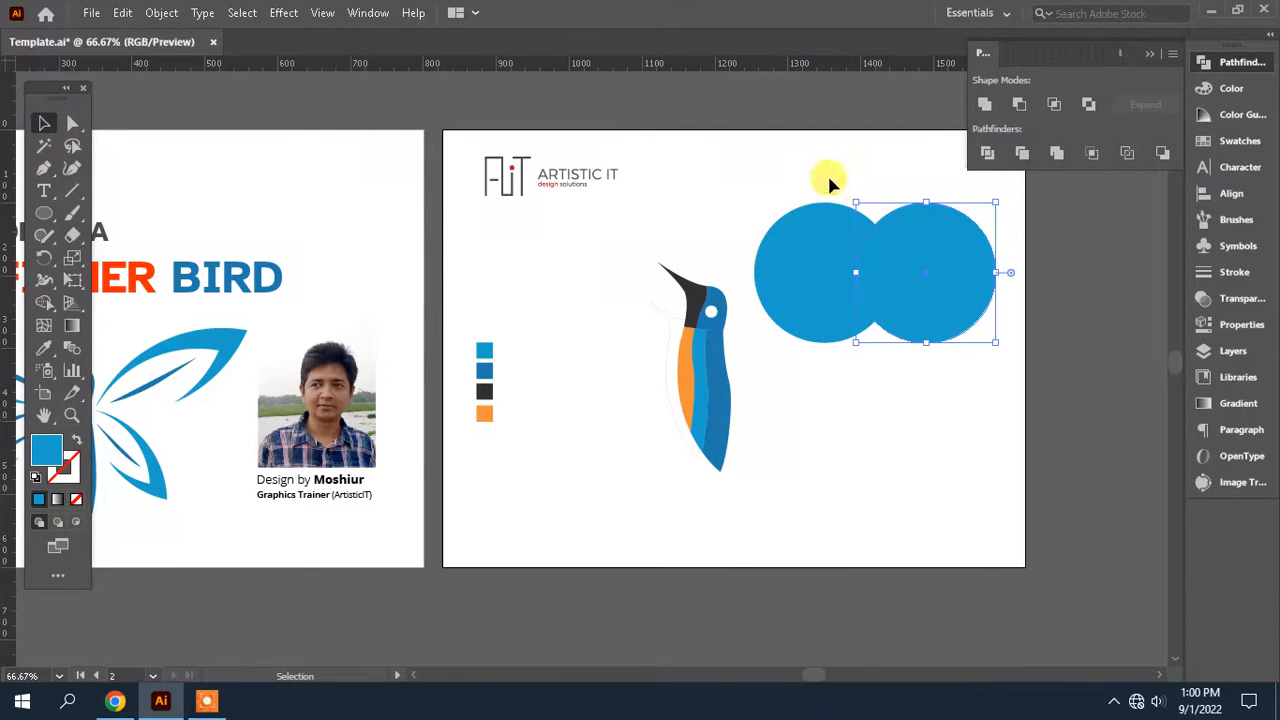
drag(823, 171, 870, 262)
click(1054, 105)
Lay the leaf shape horizontally beside the head and fill an overlapping copy of it with white
drag(898, 226, 849, 246)
click(44, 347)
click(12, 215)
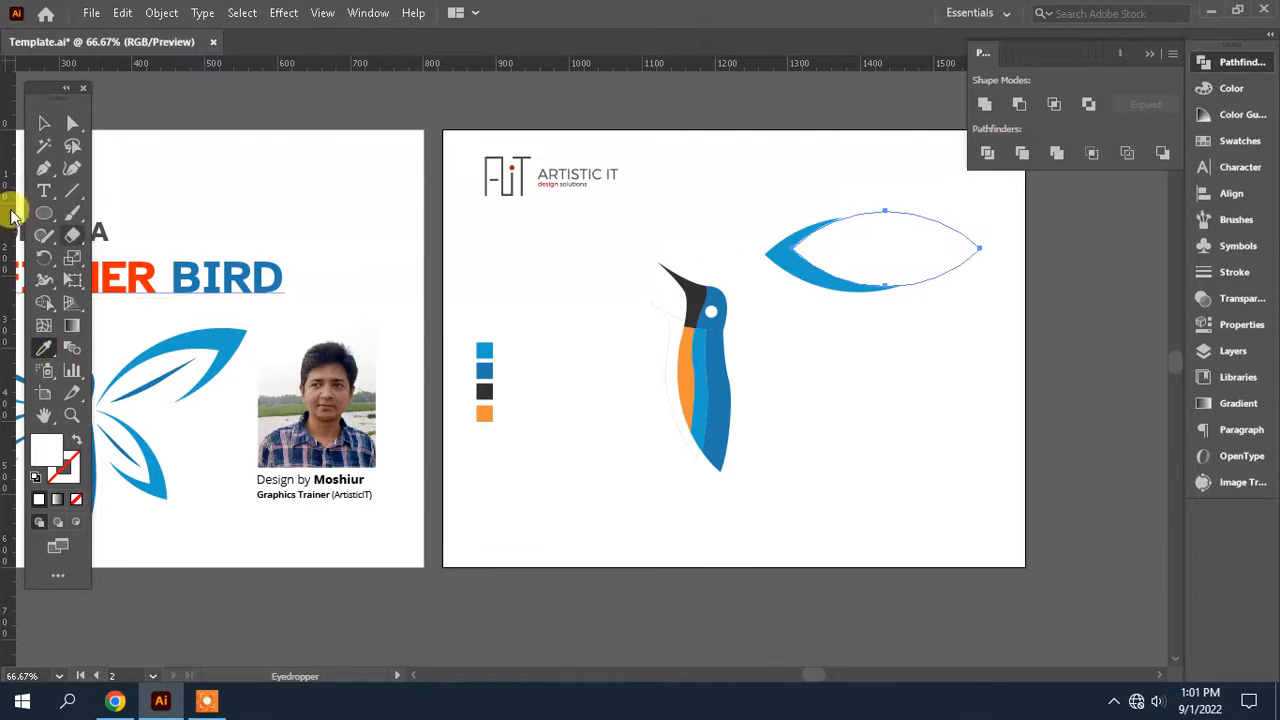
Shrink and reposition the white leaf over the blue one, leaving a thin blue rim above and a thicker one below
click(44, 122)
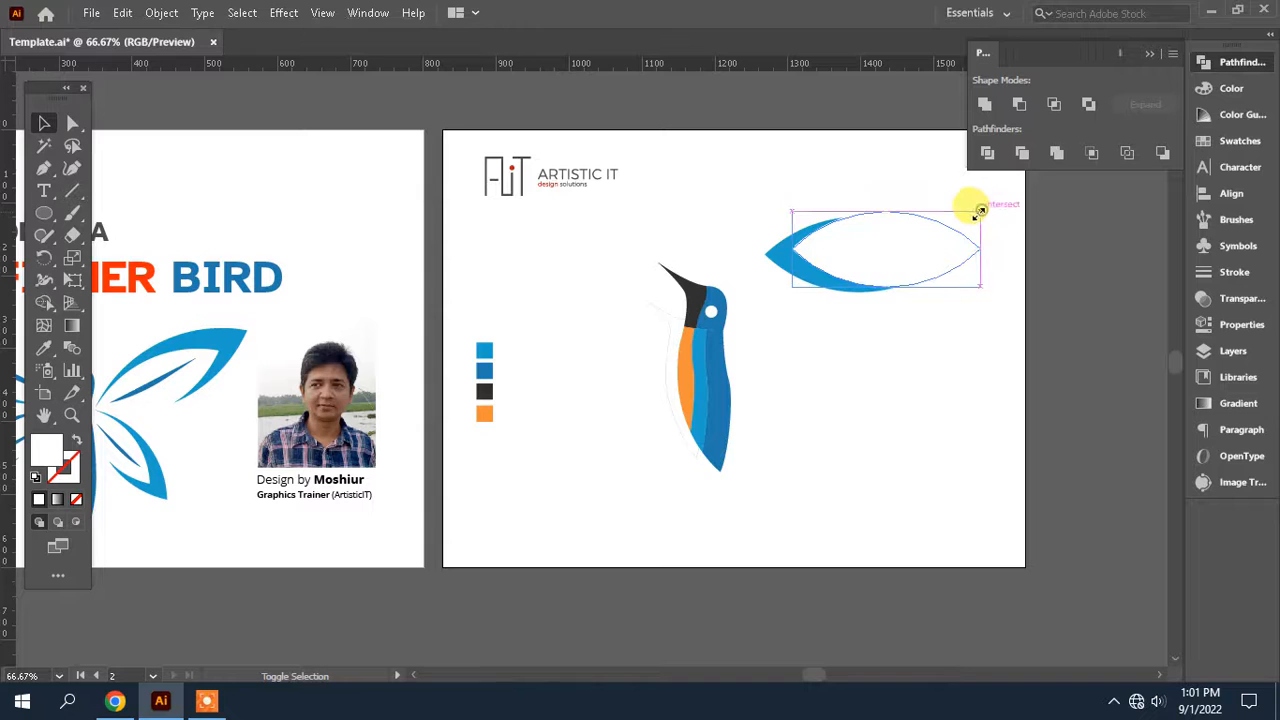
drag(981, 210, 972, 214)
drag(884, 213, 884, 206)
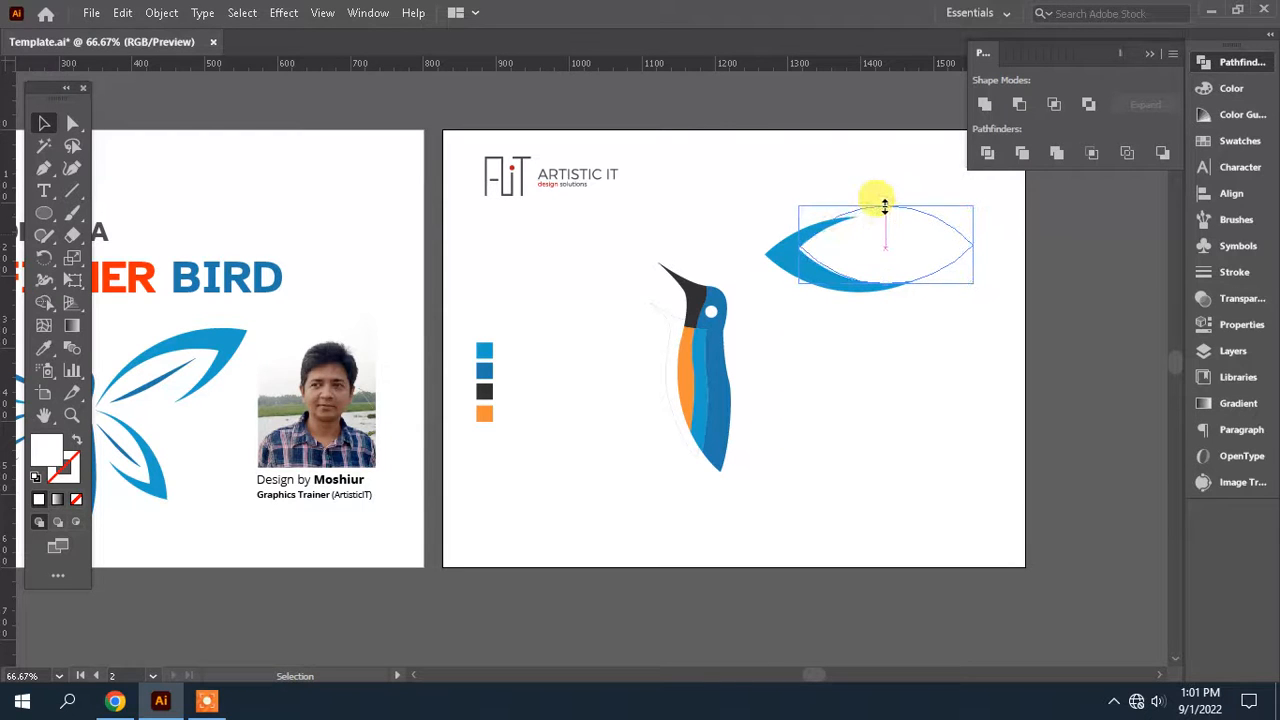
drag(938, 241, 877, 220)
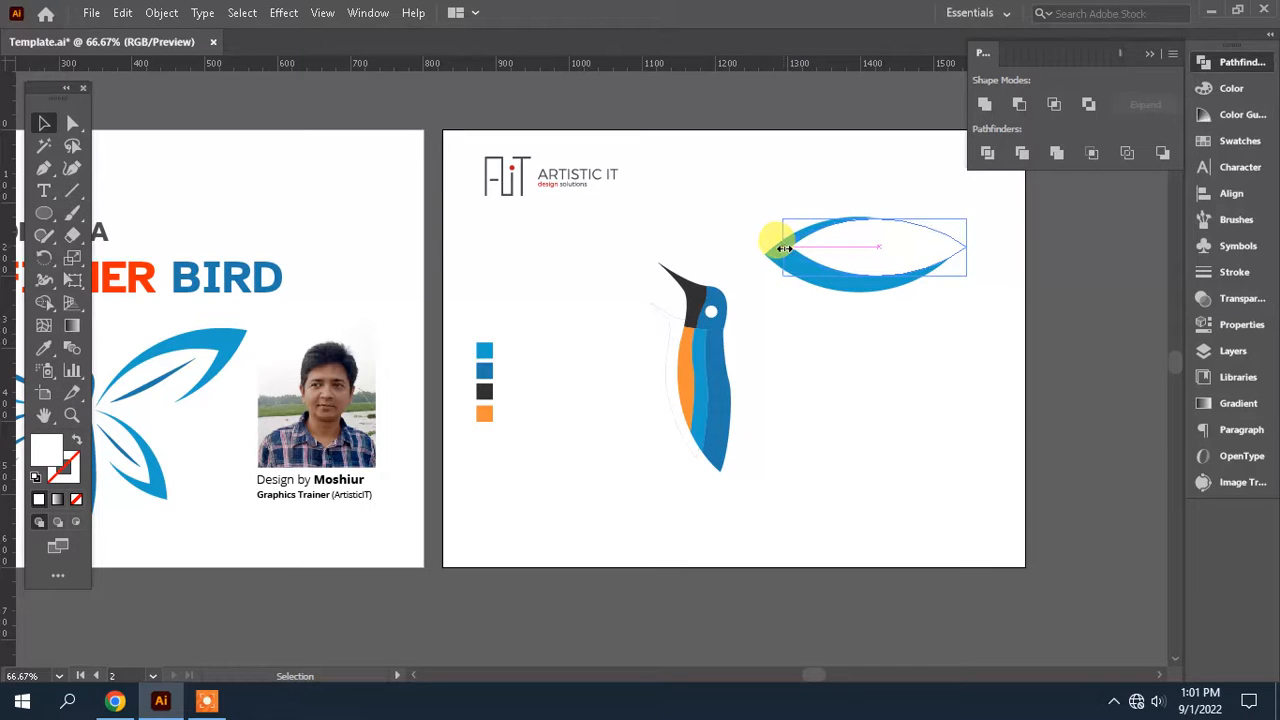
click(853, 313)
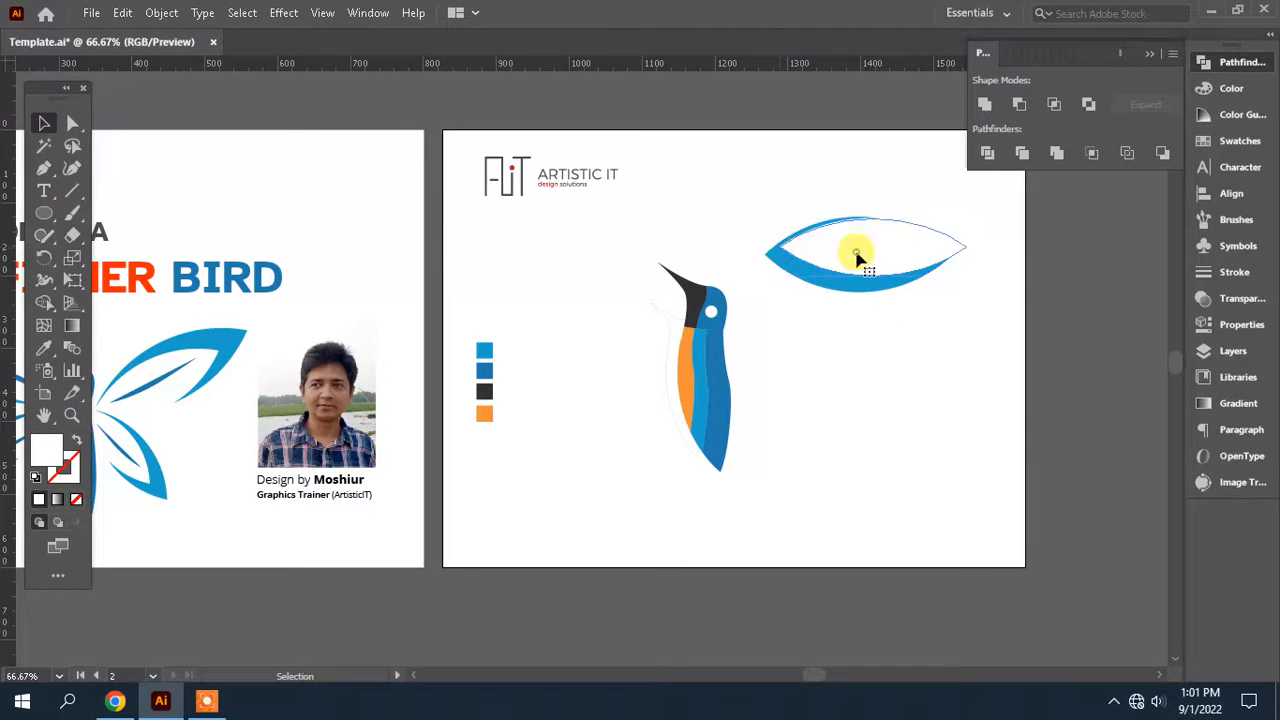
Settle the white leaf over the blue one and place a spare copy of both shapes off the artboard
click(857, 257)
drag(872, 219, 874, 225)
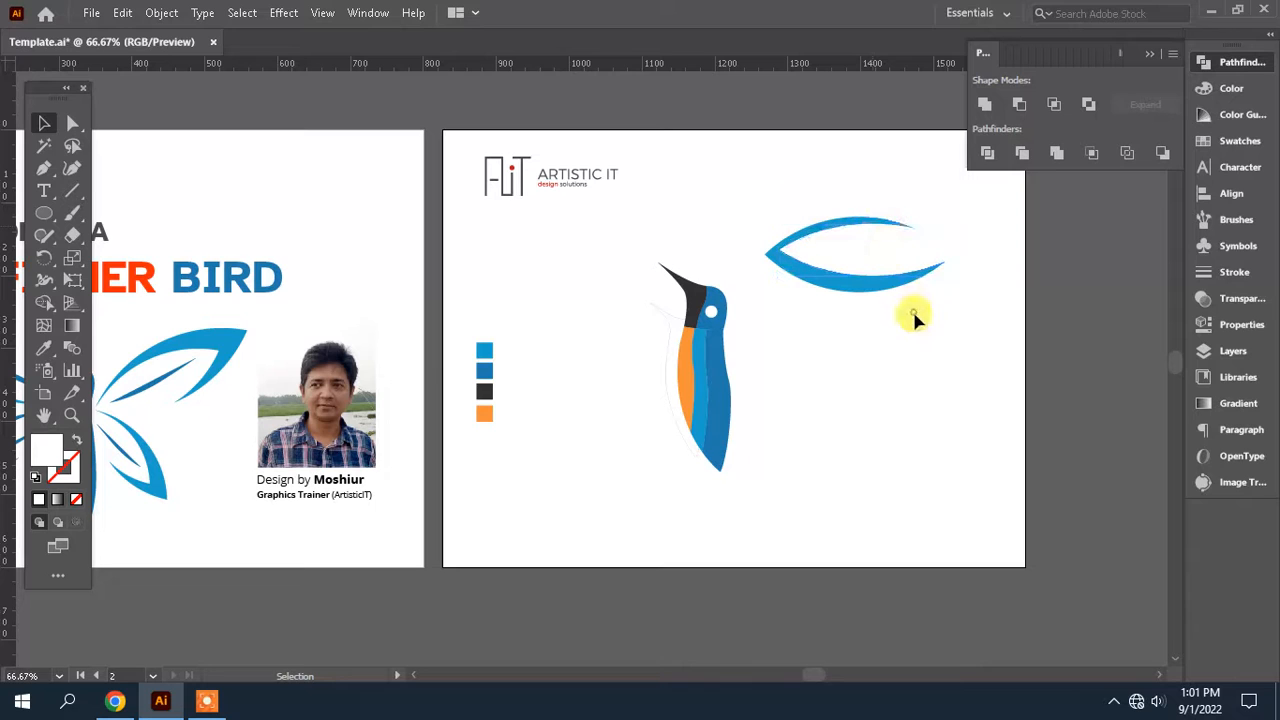
key(space)
drag(847, 344, 819, 408)
click(53, 119)
key(space)
drag(906, 409, 722, 236)
alt+drag(760, 292, 1125, 354)
alt+drag(1033, 385, 1033, 385)
Subtract the white leaf from the blue leaf on the artboard with Pathfinder's Minus Front
drag(910, 391, 749, 243)
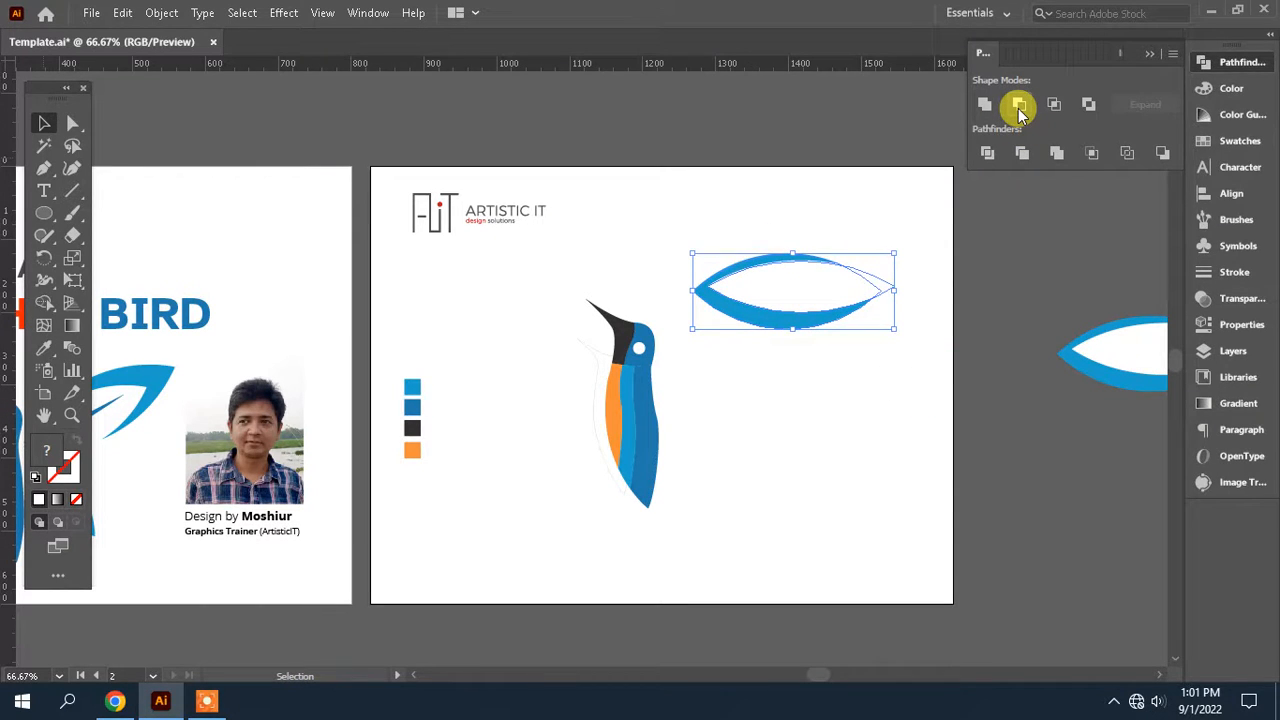
click(1020, 106)
click(720, 429)
key(space)
drag(720, 429, 828, 421)
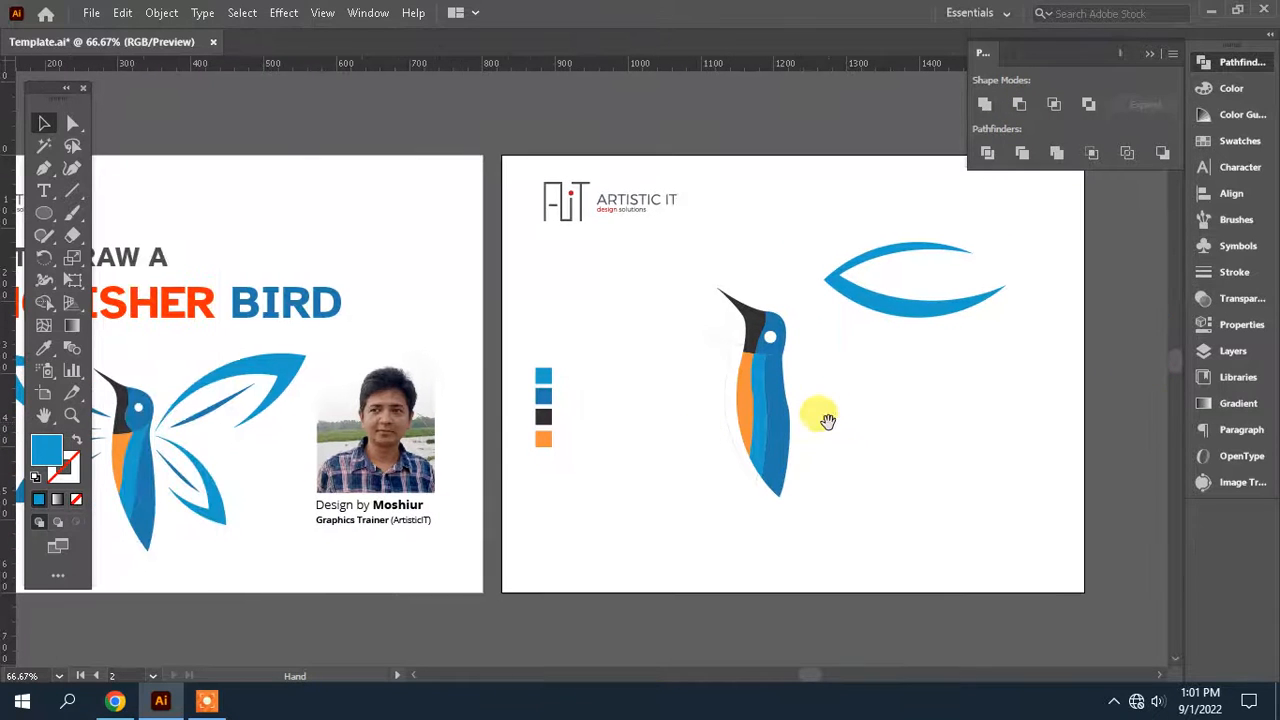
Draw a thin, slightly curved vein inside the wing outline with the Pen tool and fill it with the darker blue swatch colour
click(44, 168)
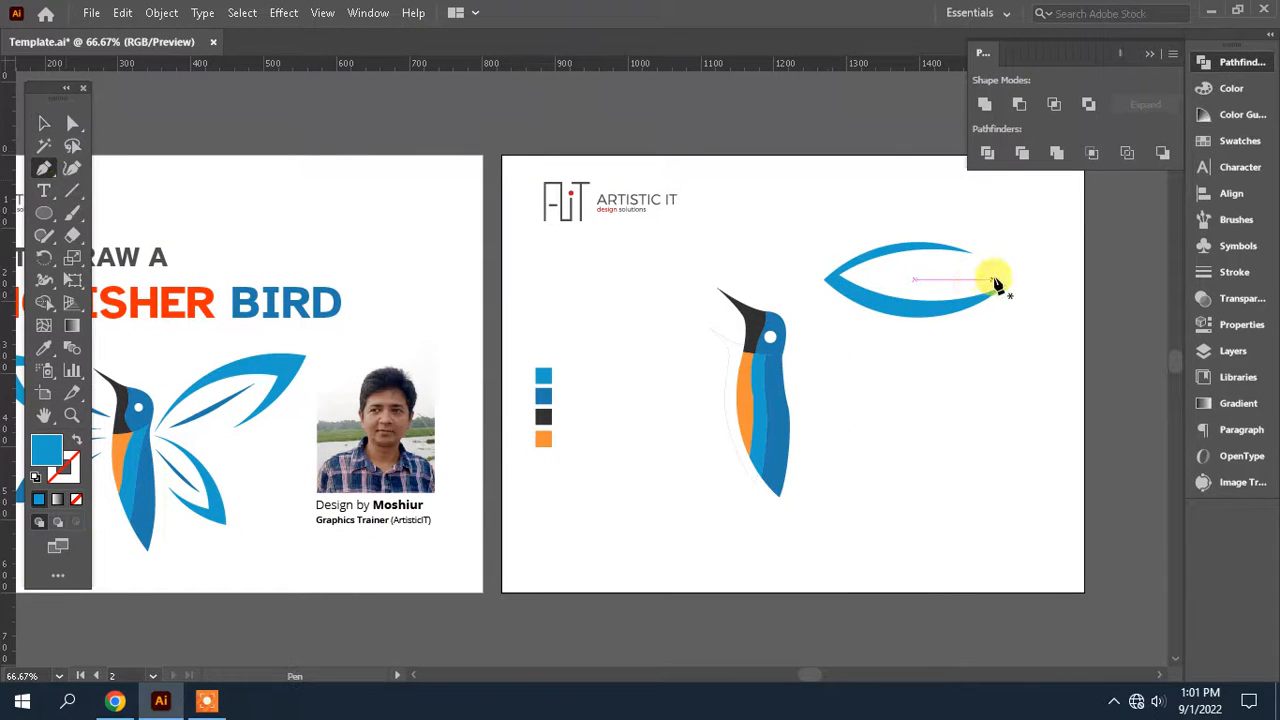
click(997, 274)
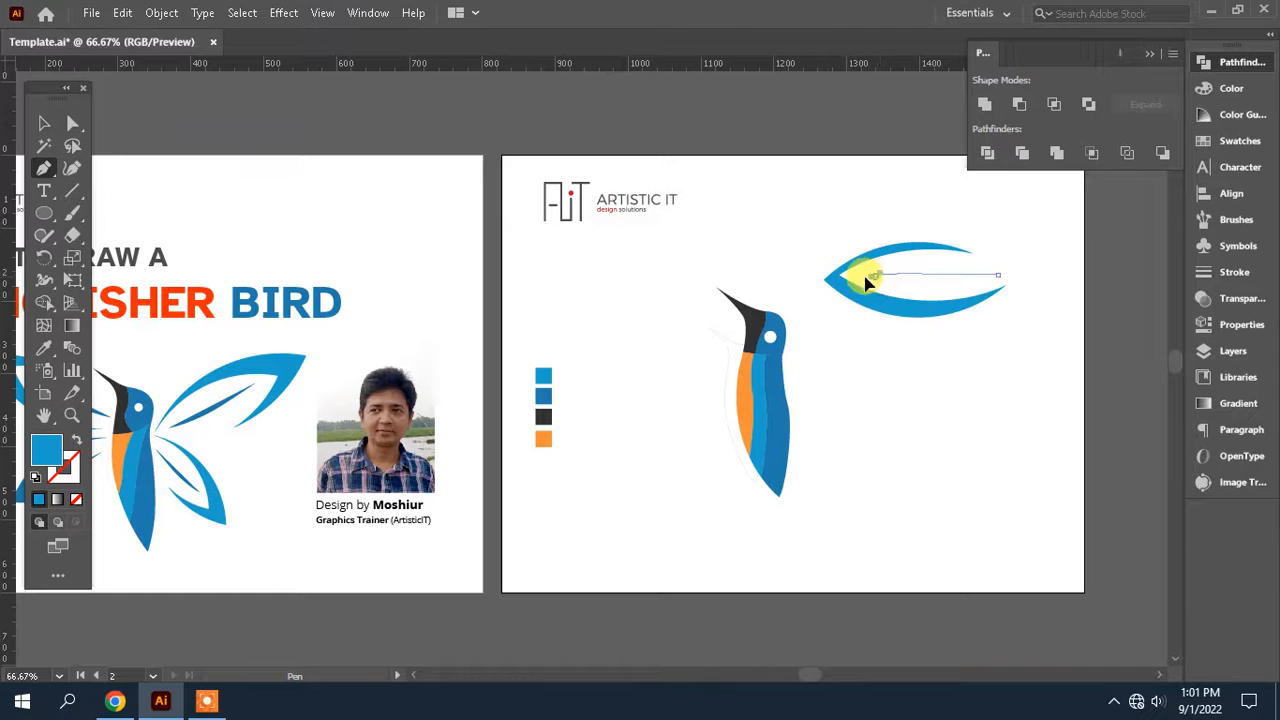
drag(872, 276, 803, 286)
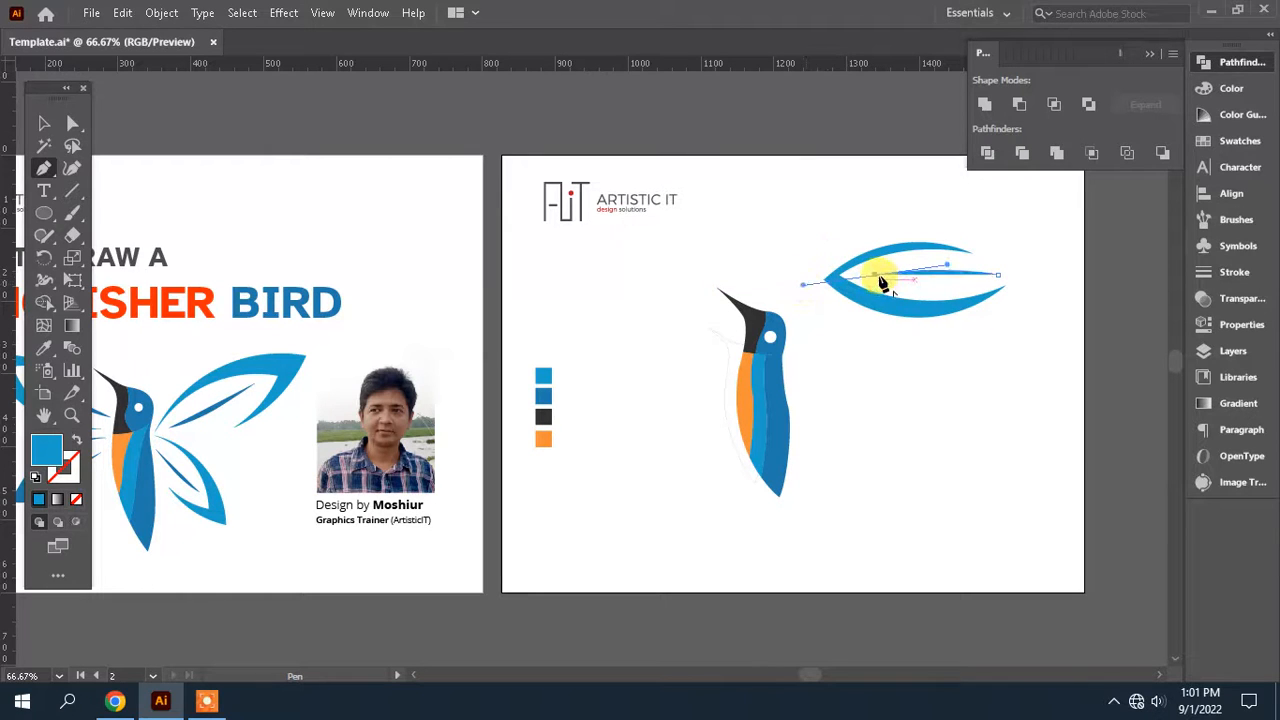
click(874, 277)
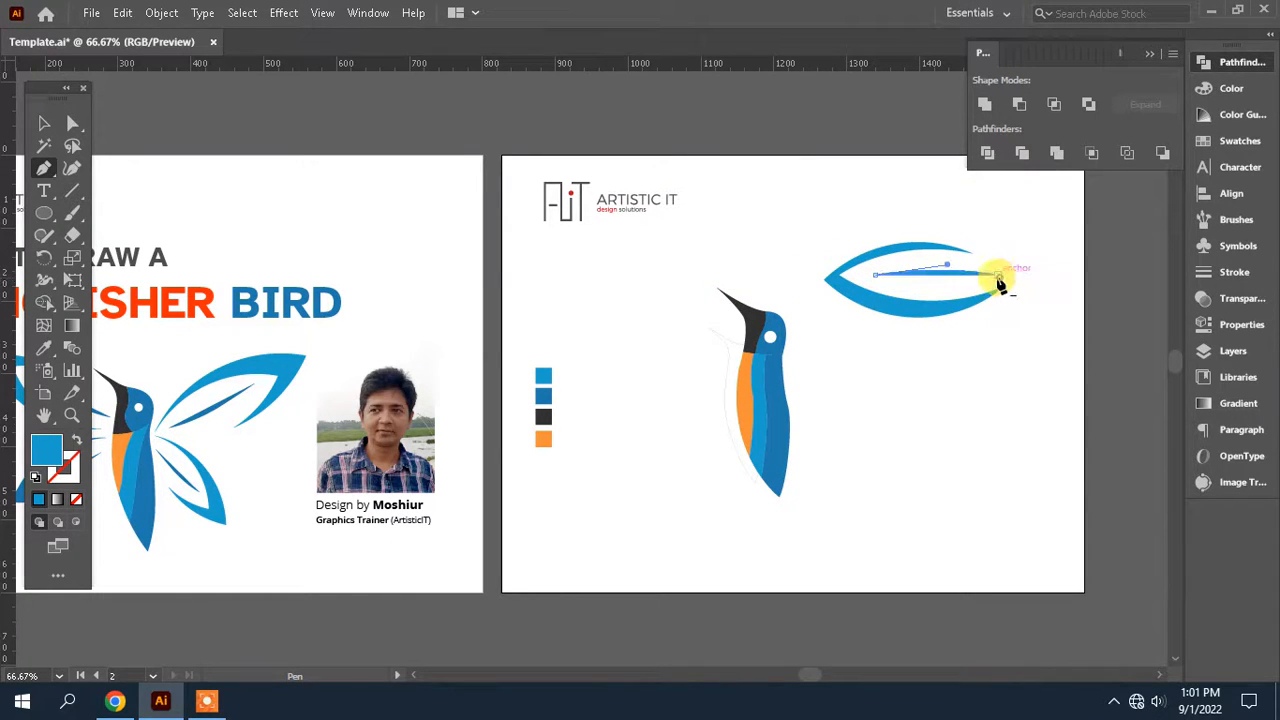
click(44, 347)
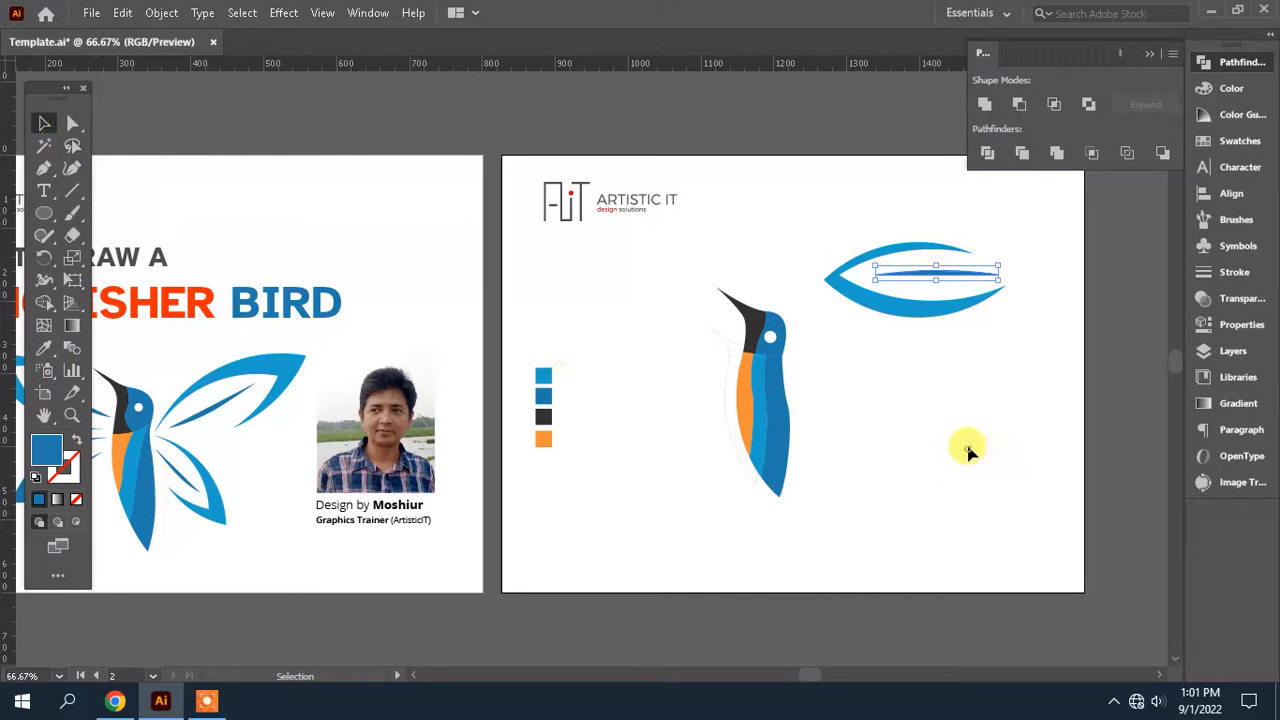
Move the wing outline and its vein to the beak side of the body and rotate them so the closed tip points upward
drag(992, 380, 866, 234)
drag(940, 312, 682, 352)
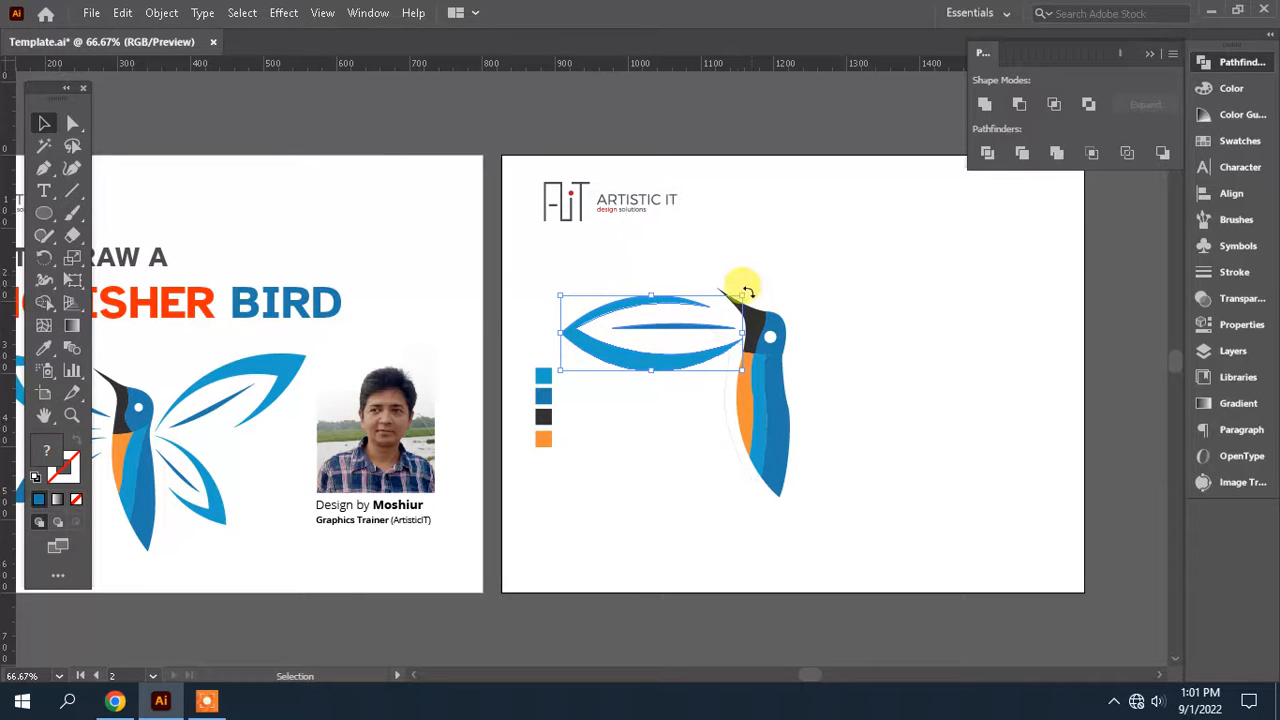
drag(748, 292, 759, 340)
key(space)
drag(773, 407, 835, 365)
drag(754, 276, 821, 302)
Rotate the beak-side wing more steeply and position its open end just beside the orange belly
click(961, 357)
drag(959, 375, 664, 502)
key(ctrl+plus)
key(ctrl+plus)
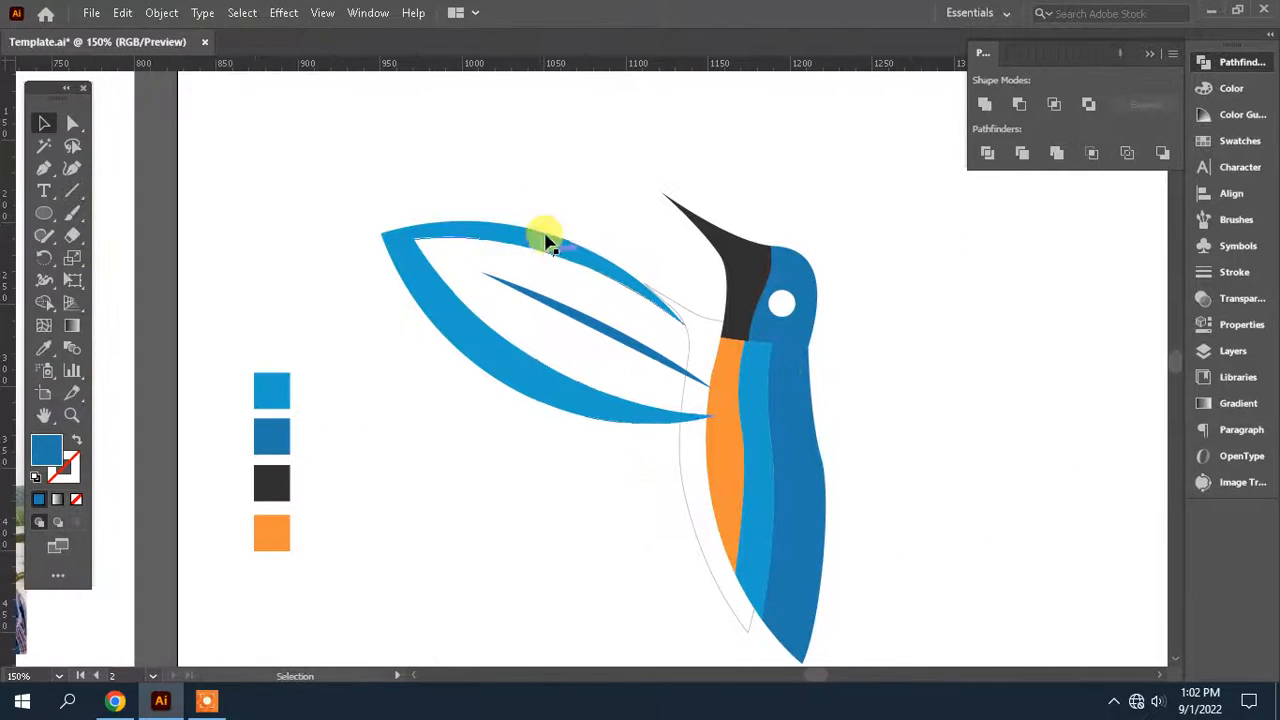
drag(546, 195, 456, 360)
drag(634, 274, 618, 268)
drag(757, 330, 686, 417)
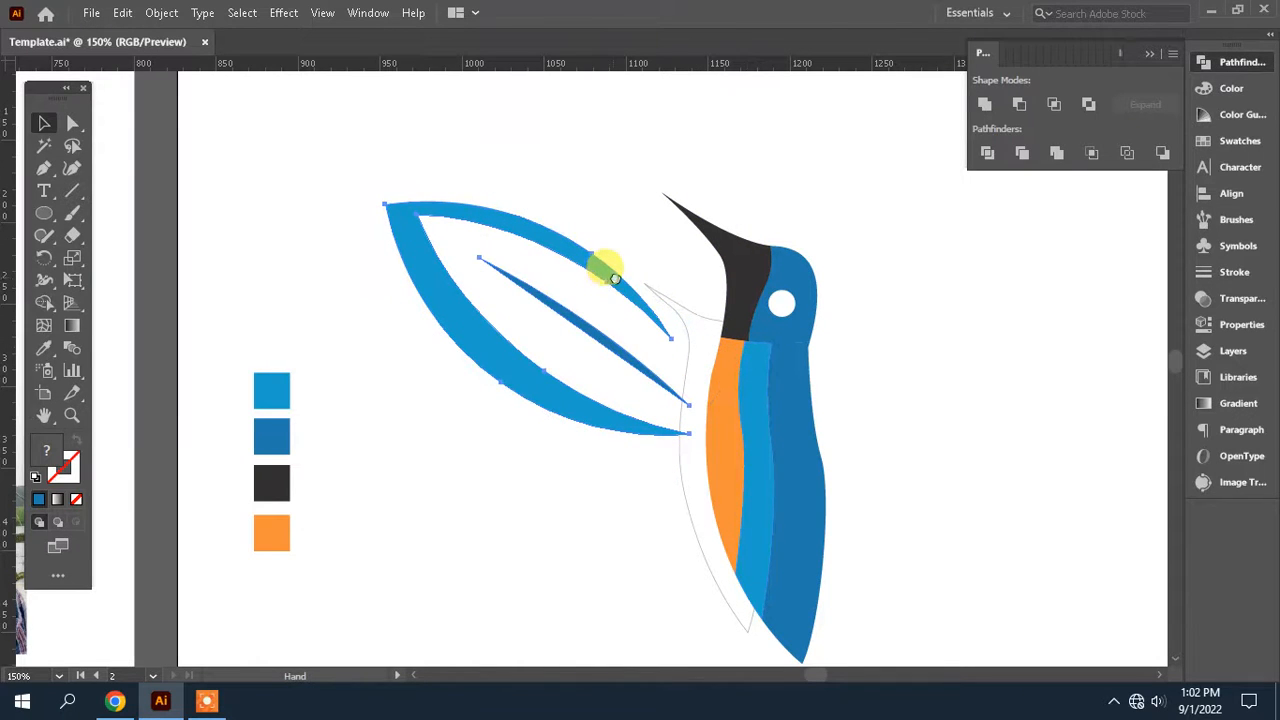
drag(614, 278, 631, 270)
key(a)
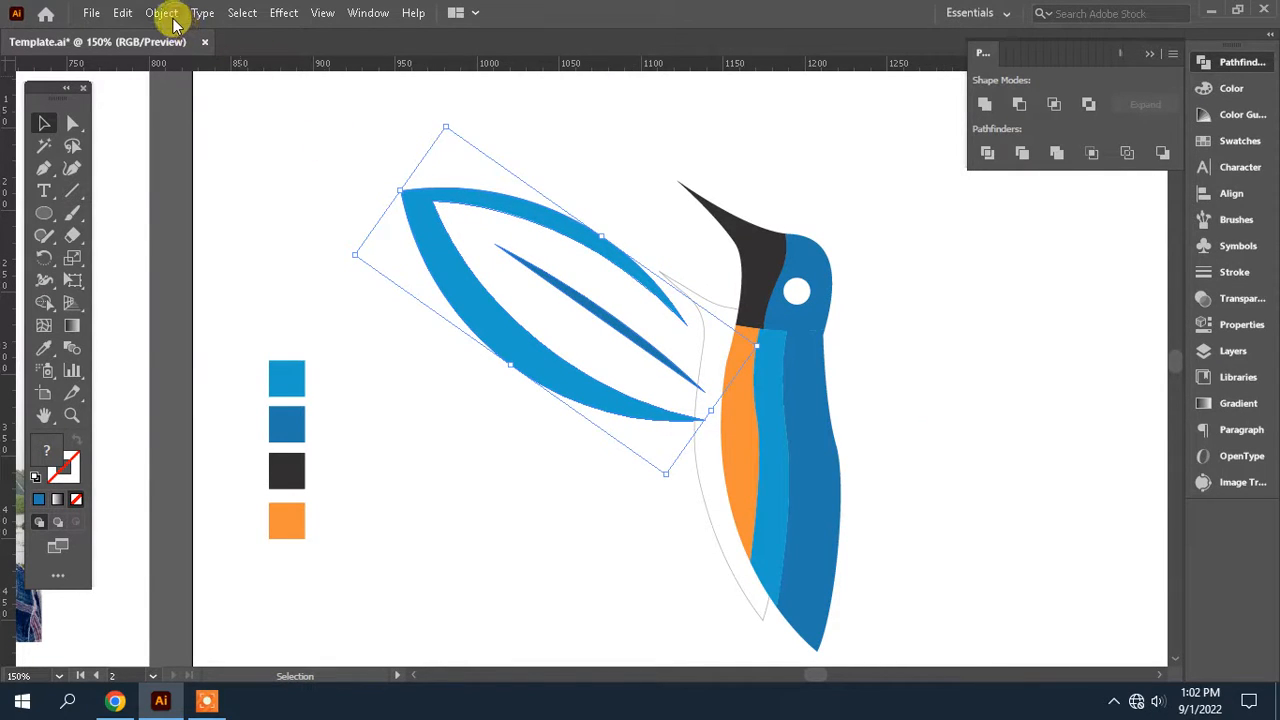
Paste a copy of the wing in front and shift it horizontally across the body
key(ctrl+f)
key(shift+Right)
key(shift+Right)
key(shift+Right)
key(shift+Right)
key(shift+Right)
key(shift+Right)
key(shift+Right)
key(shift+Right)
key(shift+Right)
key(shift+Right)
key(shift+Right)
key(shift+Right)
key(shift+Right)
key(shift+Right)
key(shift+Right)
key(shift+Right)
key(shift+Right)
key(shift+Right)
key(shift+Right)
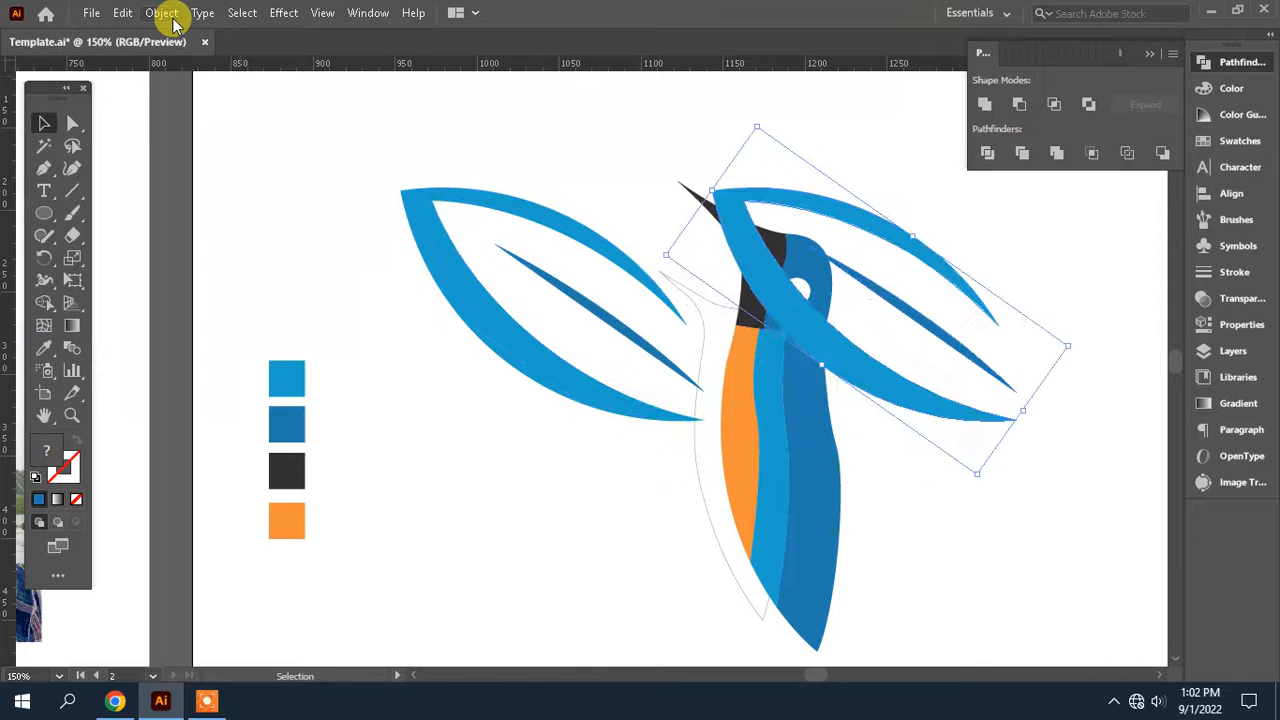
Reflect the copied wing about the vertical axis and place it against the bird's back
click(160, 14)
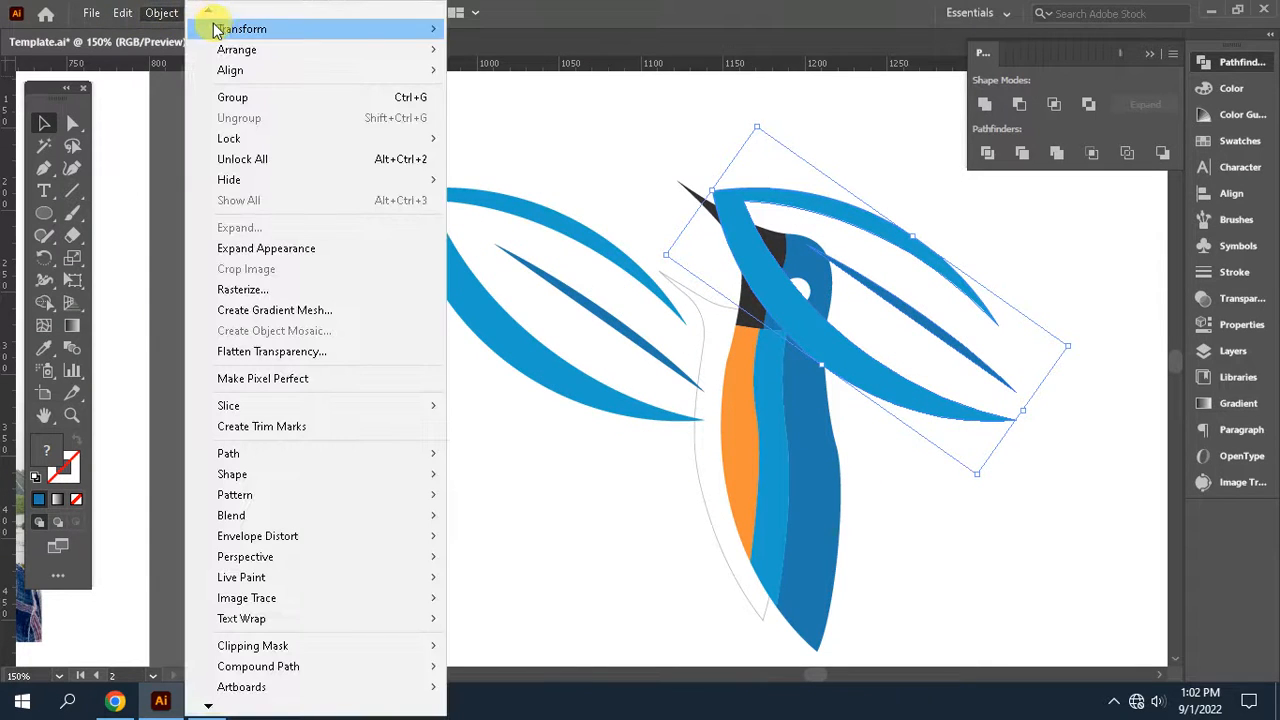
mouse_move(386, 47)
click(503, 94)
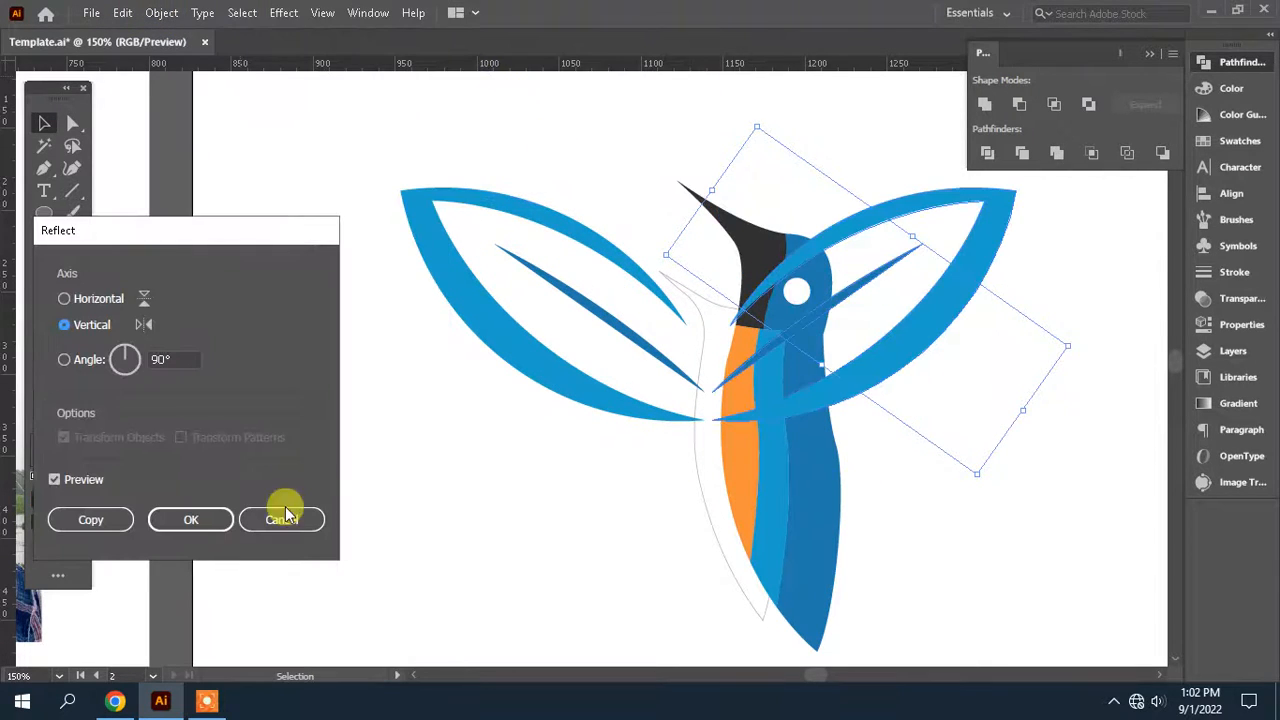
click(191, 519)
key(shift+Right)
key(shift+Right)
key(shift+Right)
key(shift+Right)
key(shift+Right)
key(shift+Right)
key(shift+Right)
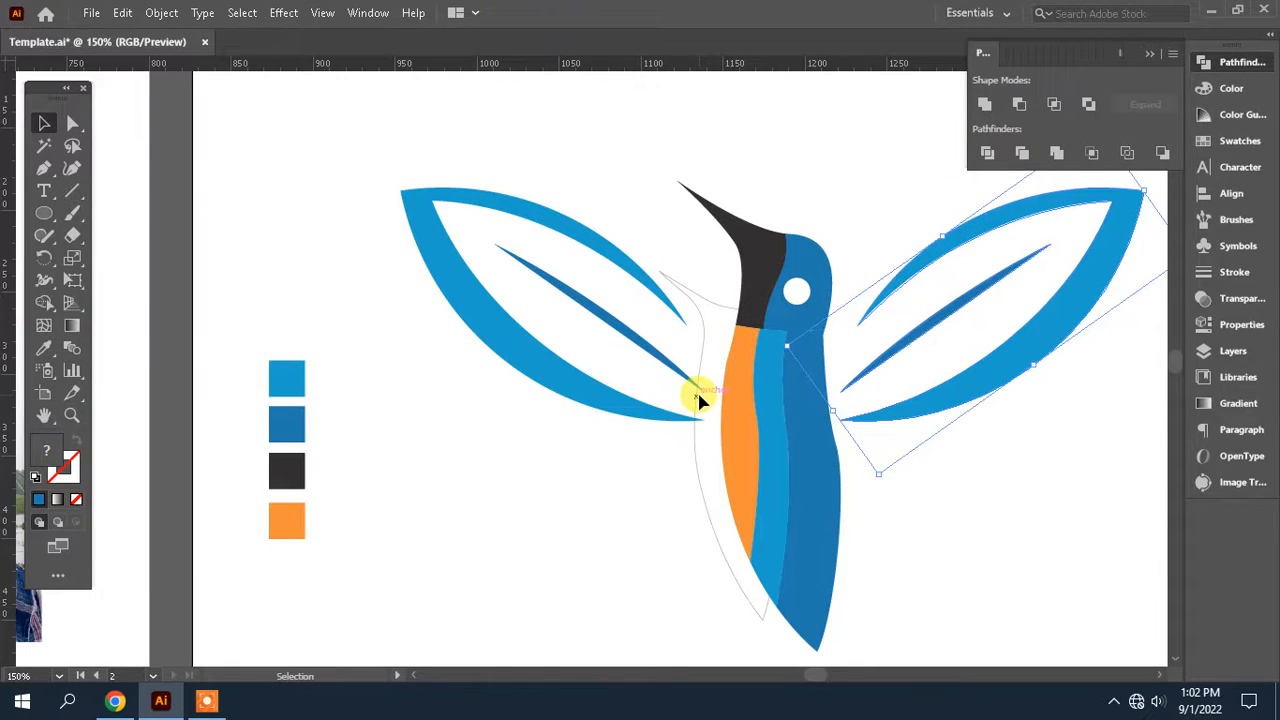
Rotate the back-side wing slightly so its tip points more steeply upward
key(ctrl+minus)
key(ctrl+minus)
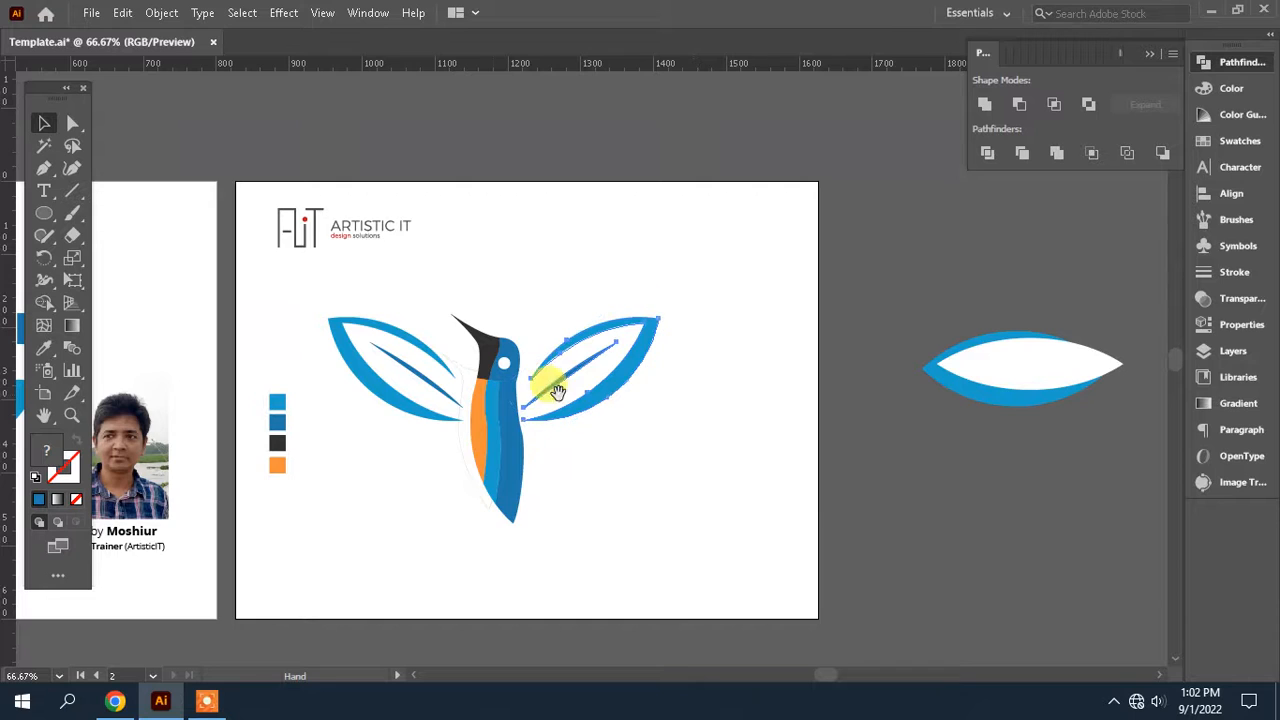
drag(491, 444, 802, 398)
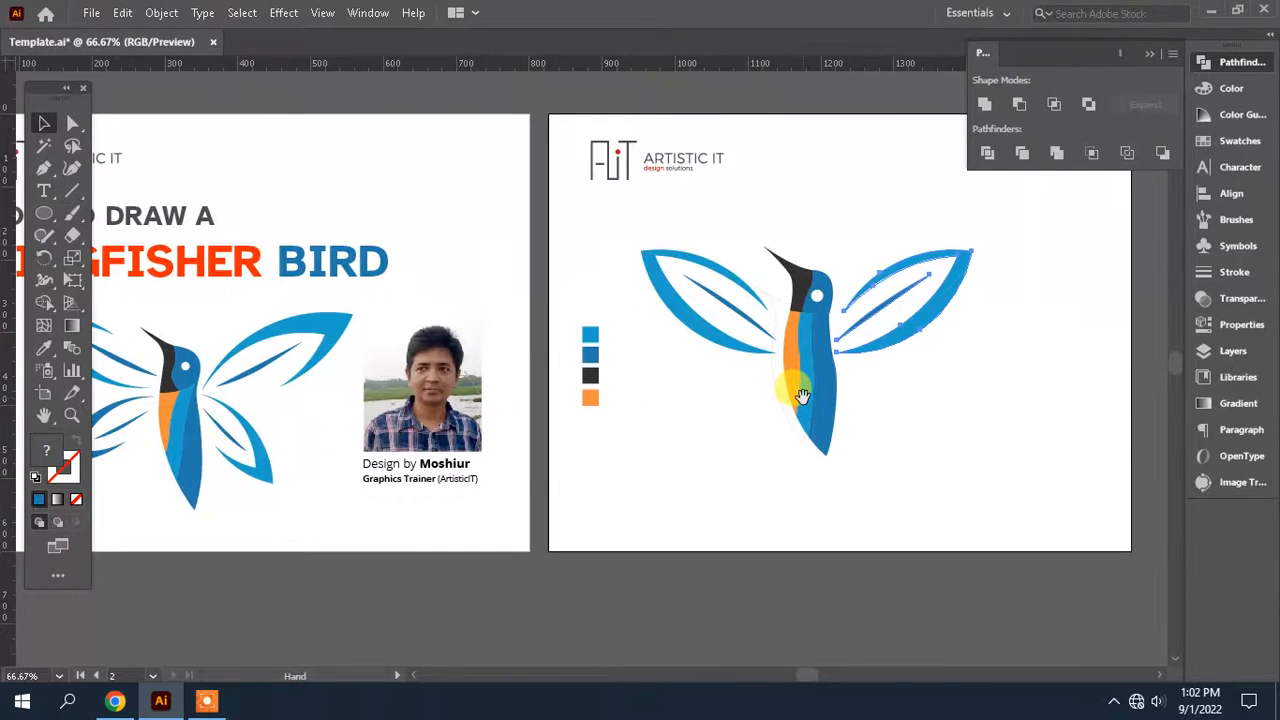
drag(971, 388, 923, 405)
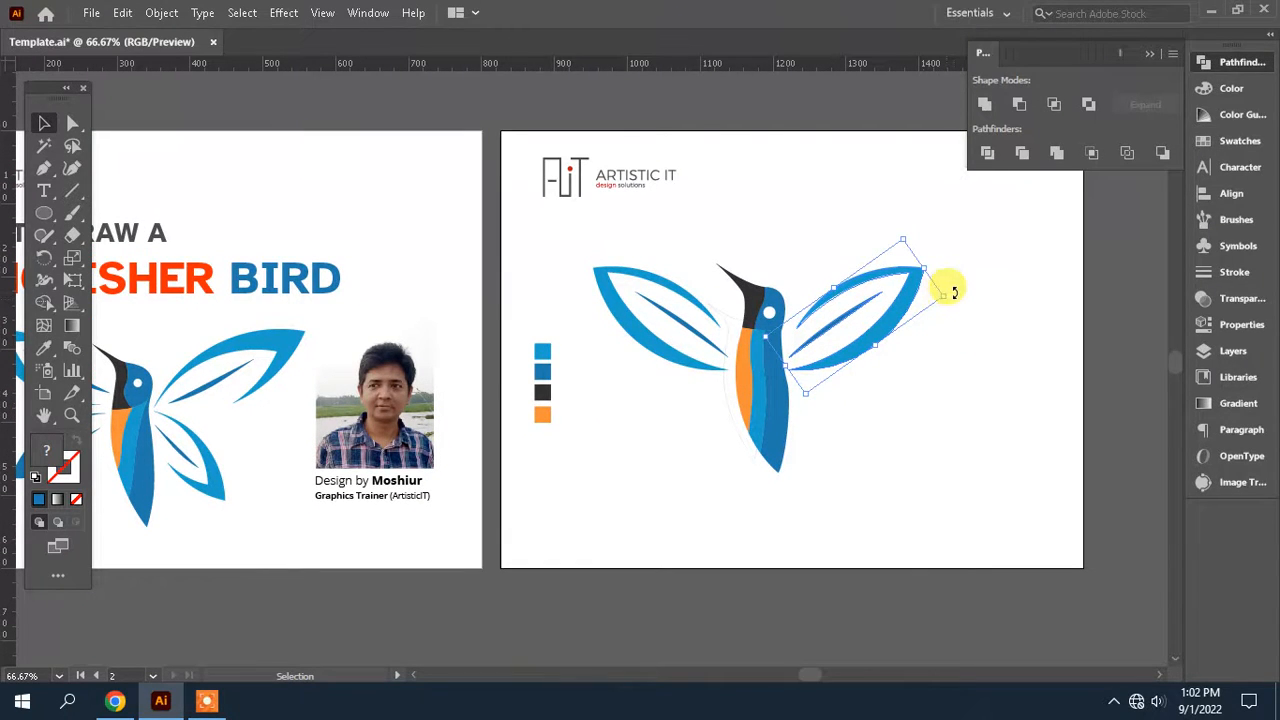
drag(953, 292, 892, 297)
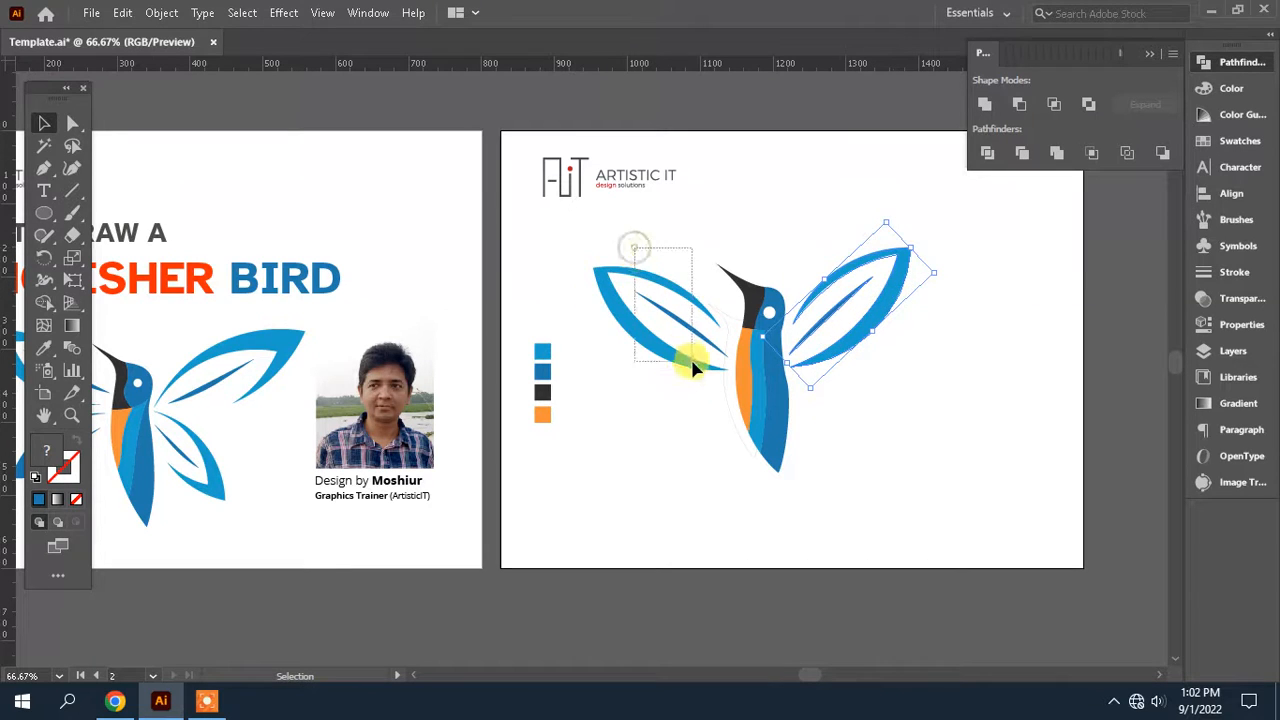
Rotate the beak-side wing to a steeper angle and move it up to match the opposite wing
click(694, 360)
drag(628, 232, 642, 236)
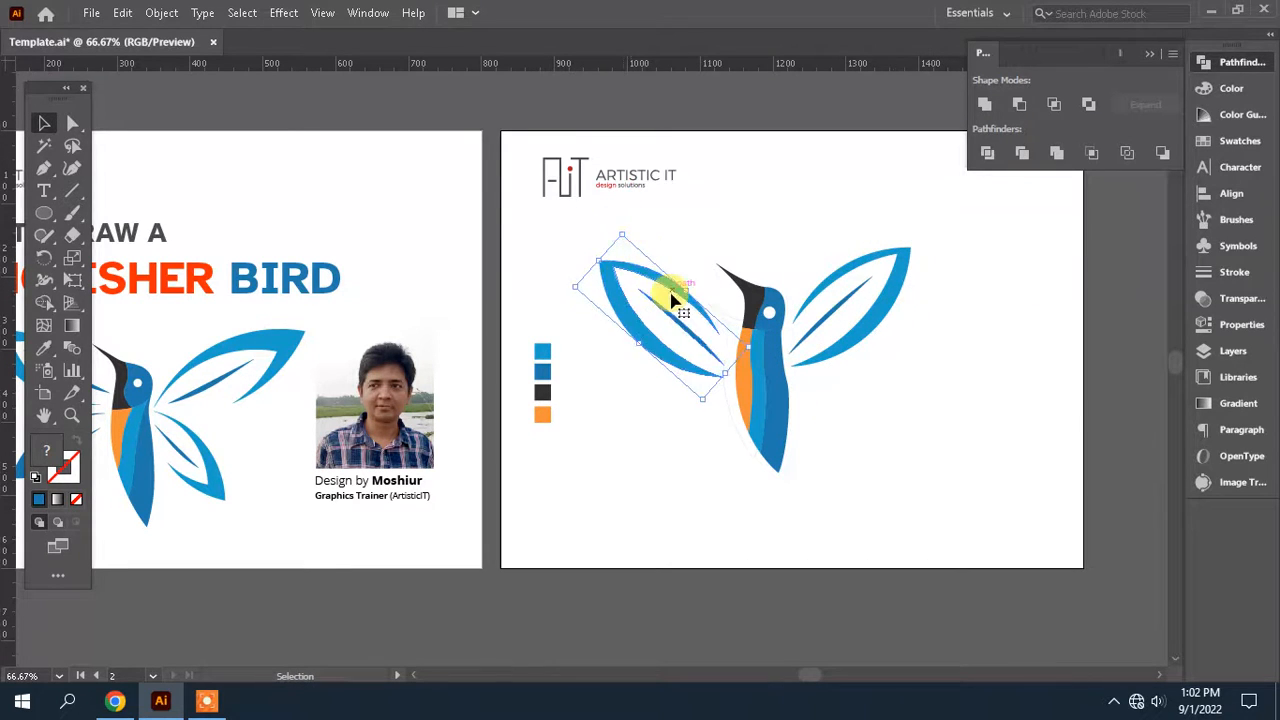
drag(681, 292, 688, 281)
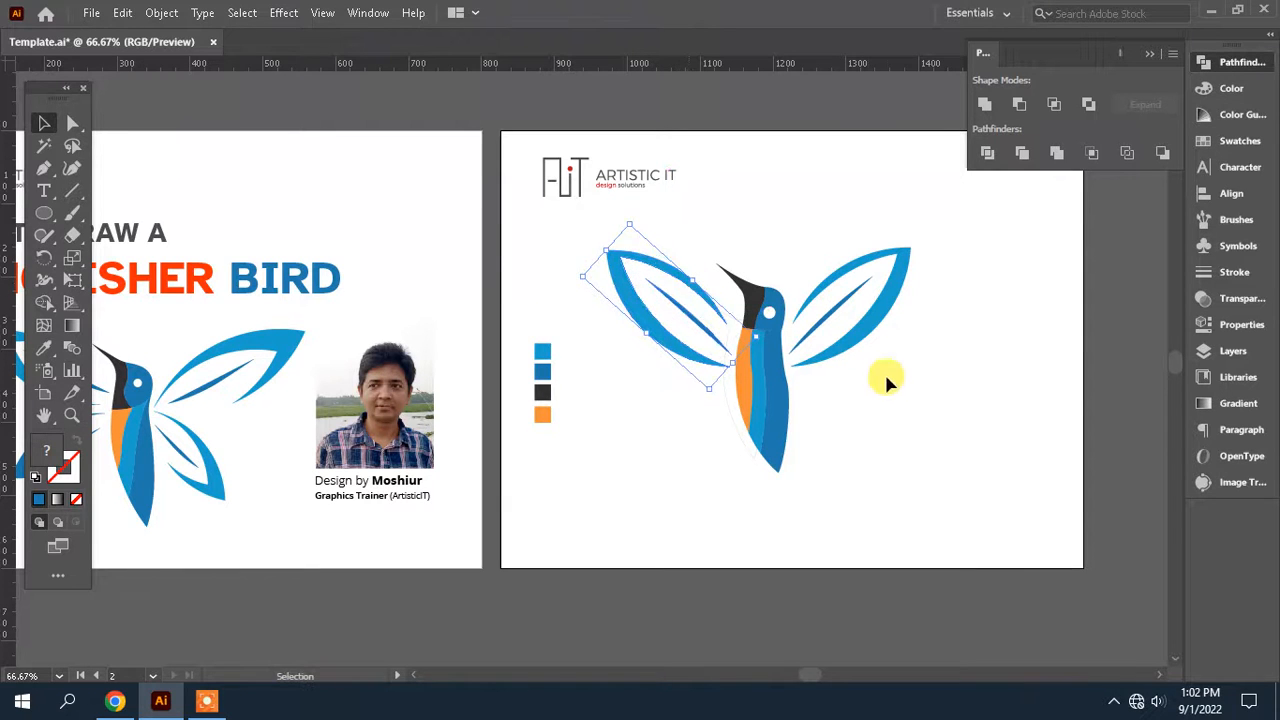
click(886, 373)
Duplicate both wings together and reflect the copies about the horizontal axis
scroll(886, 372, up, 1)
key(ctrl+equal)
key(ctrl+equal)
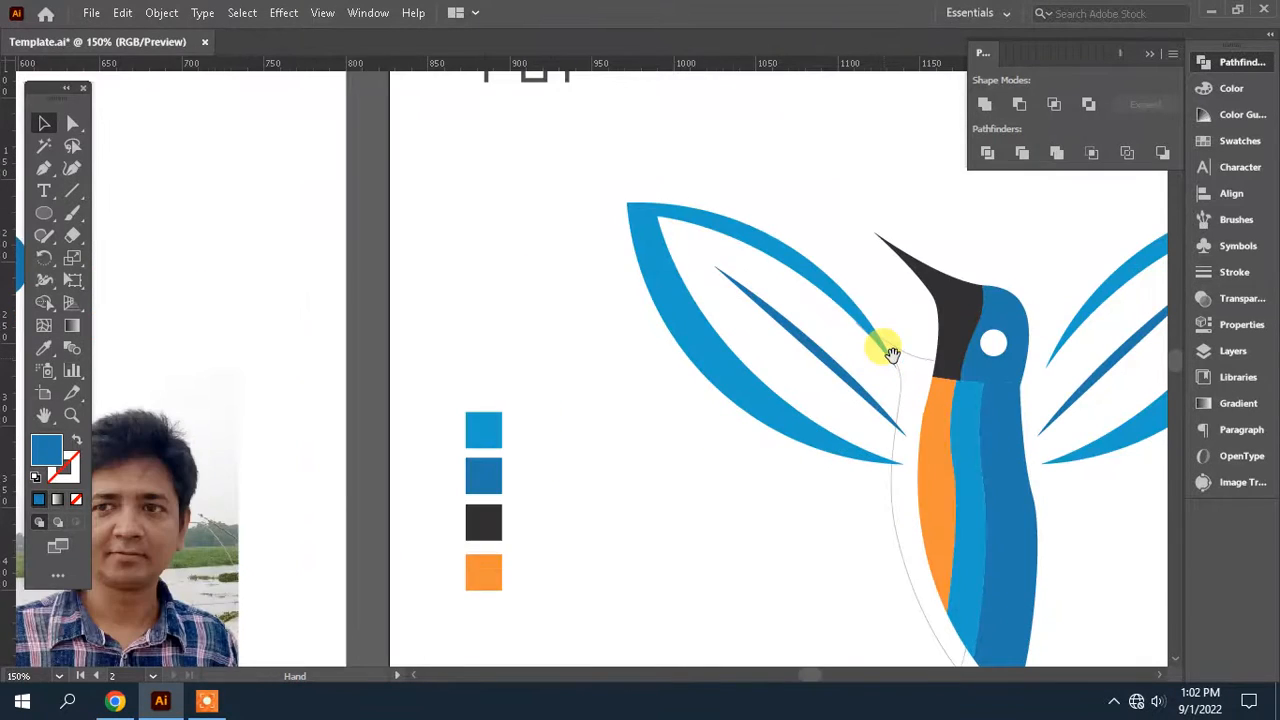
drag(892, 355, 565, 327)
key(ctrl+minus)
drag(757, 218, 750, 208)
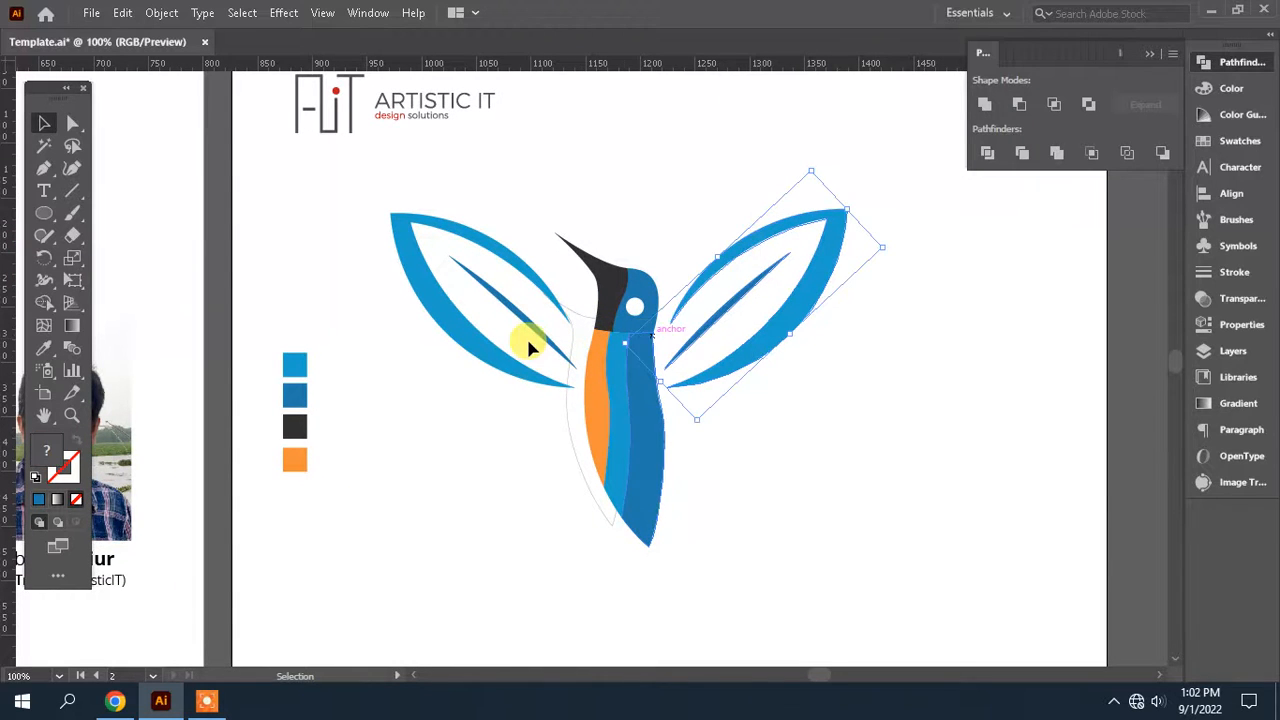
shift+click(497, 257)
key(a)
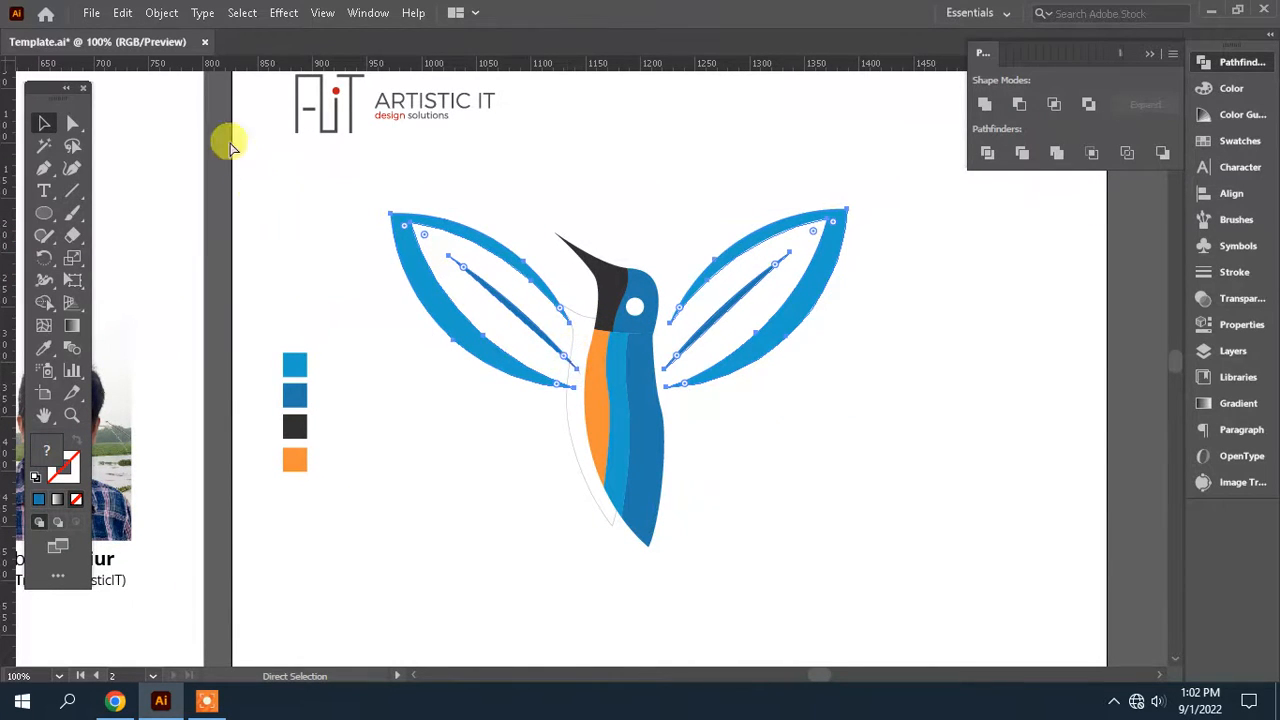
key(v)
click(161, 13)
mouse_move(354, 30)
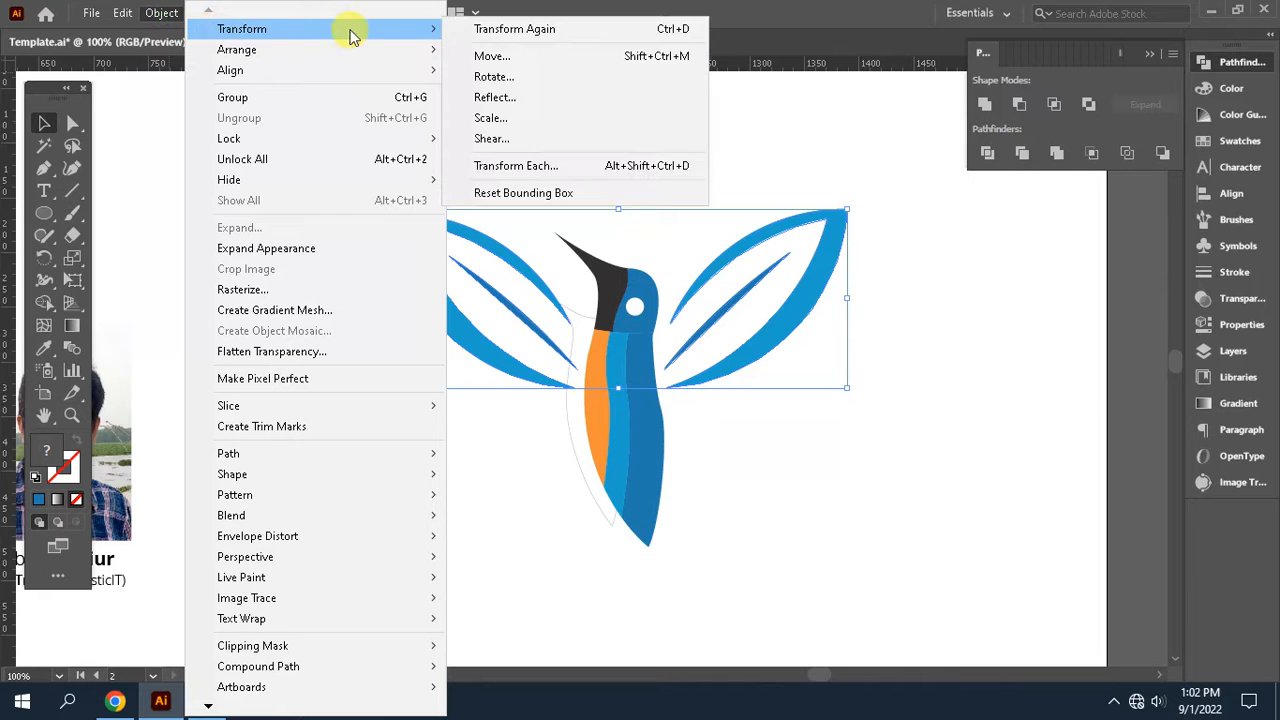
click(510, 97)
click(88, 298)
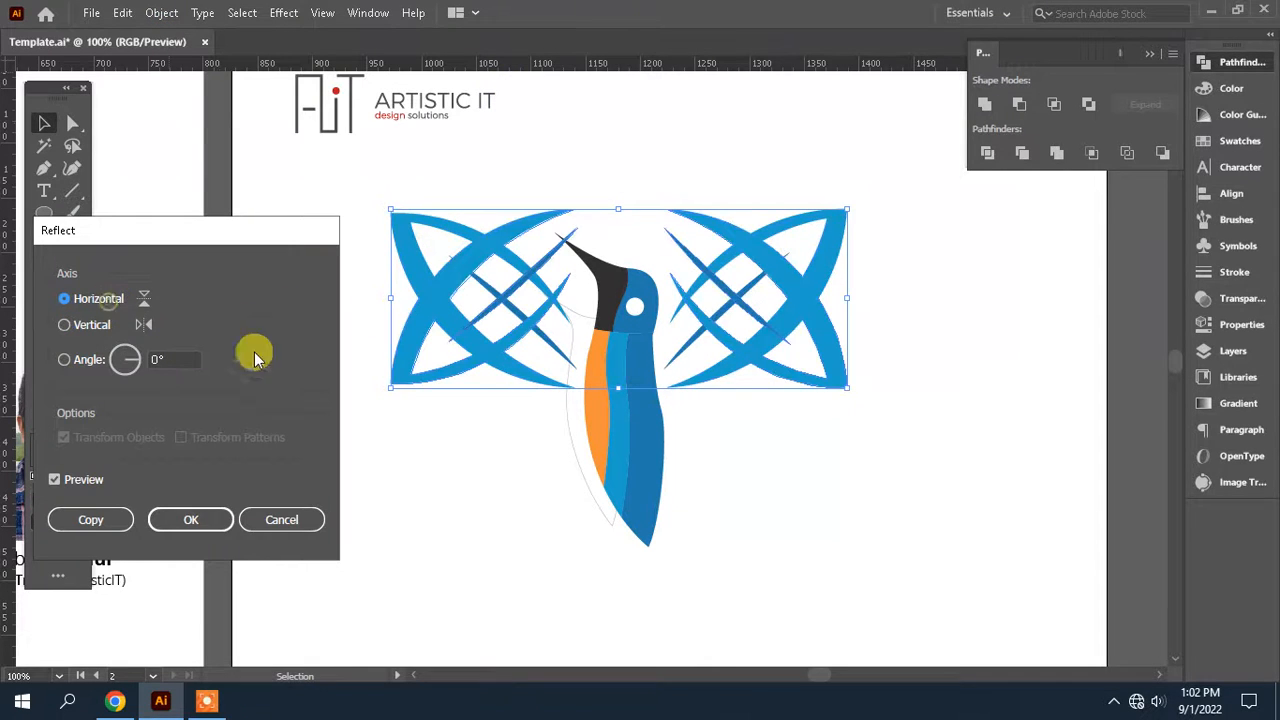
click(190, 519)
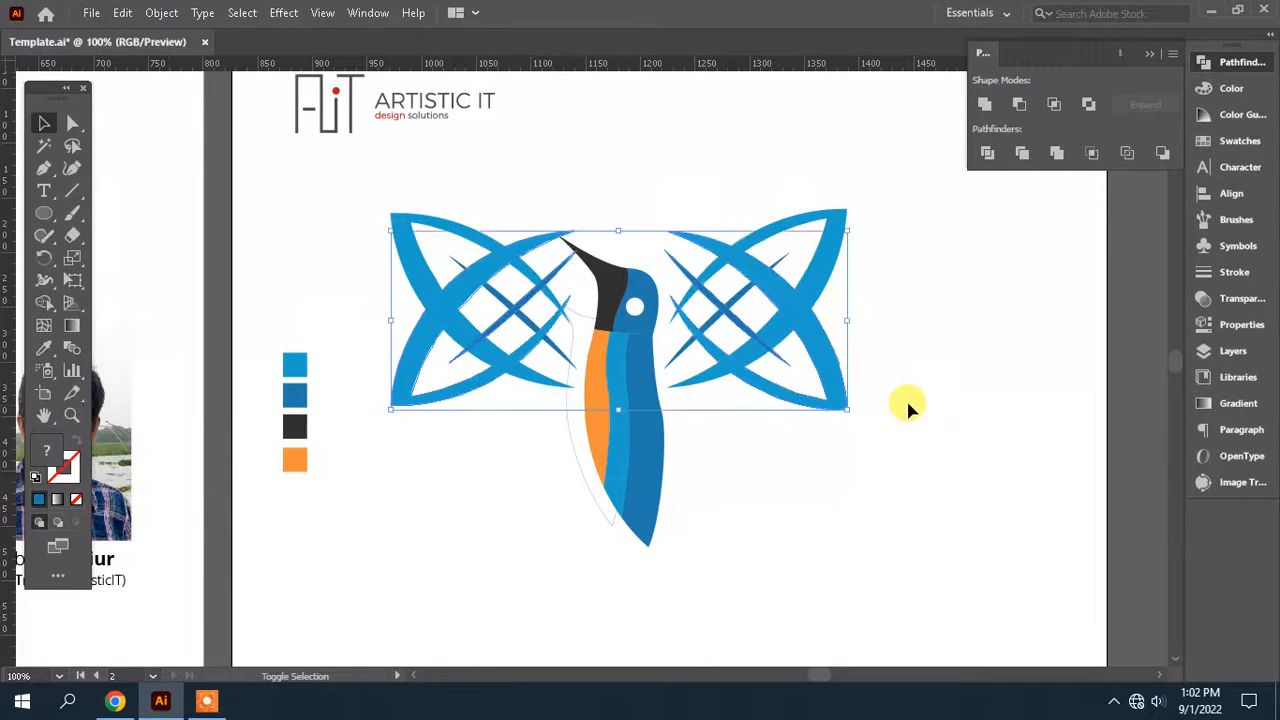
Move the reflected wings below the upper pair and scale them down into a smaller lower pair
key(shift+Down)
key(shift+Down)
key(shift+Down)
key(shift+Down)
key(shift+Down)
key(shift+Down)
key(shift+Down)
key(shift+Down)
key(shift+Down)
key(shift+Down)
key(shift+Down)
key(shift+Down)
key(shift+Down)
key(shift+Down)
key(shift+Down)
key(shift+Down)
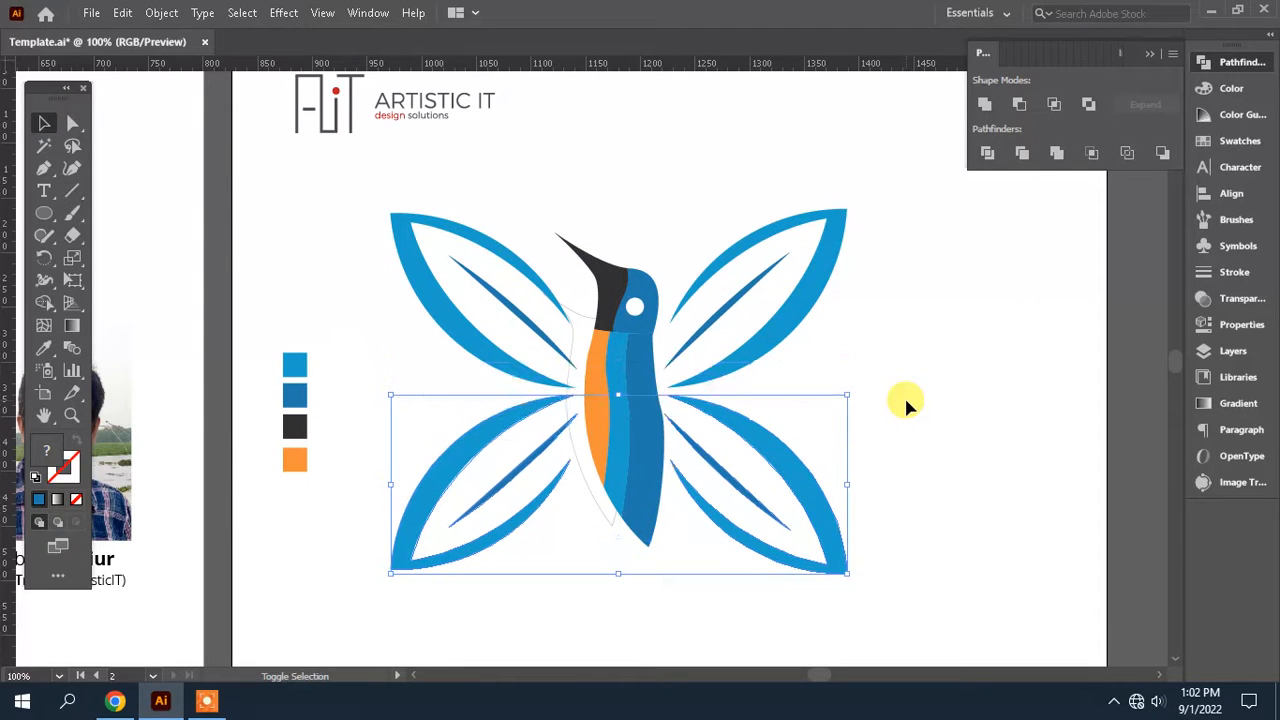
key(shift+Down)
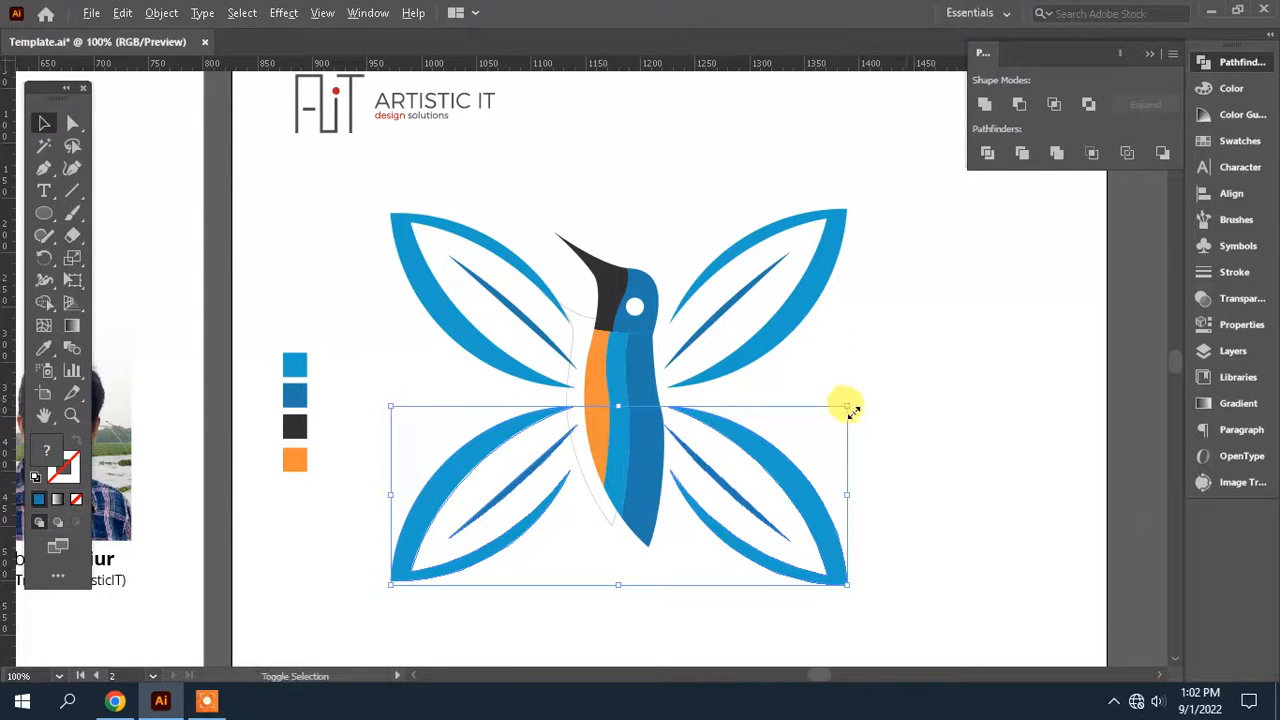
drag(848, 408, 797, 426)
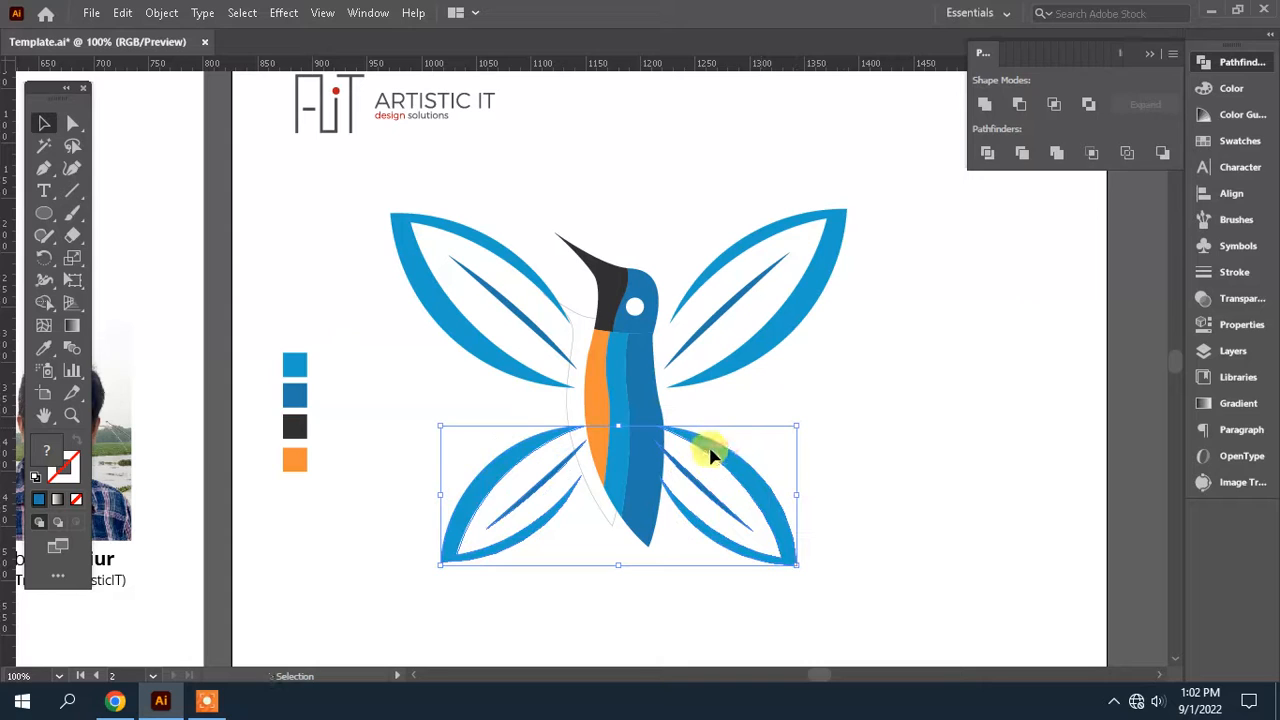
key(shift+Up)
key(shift+Up)
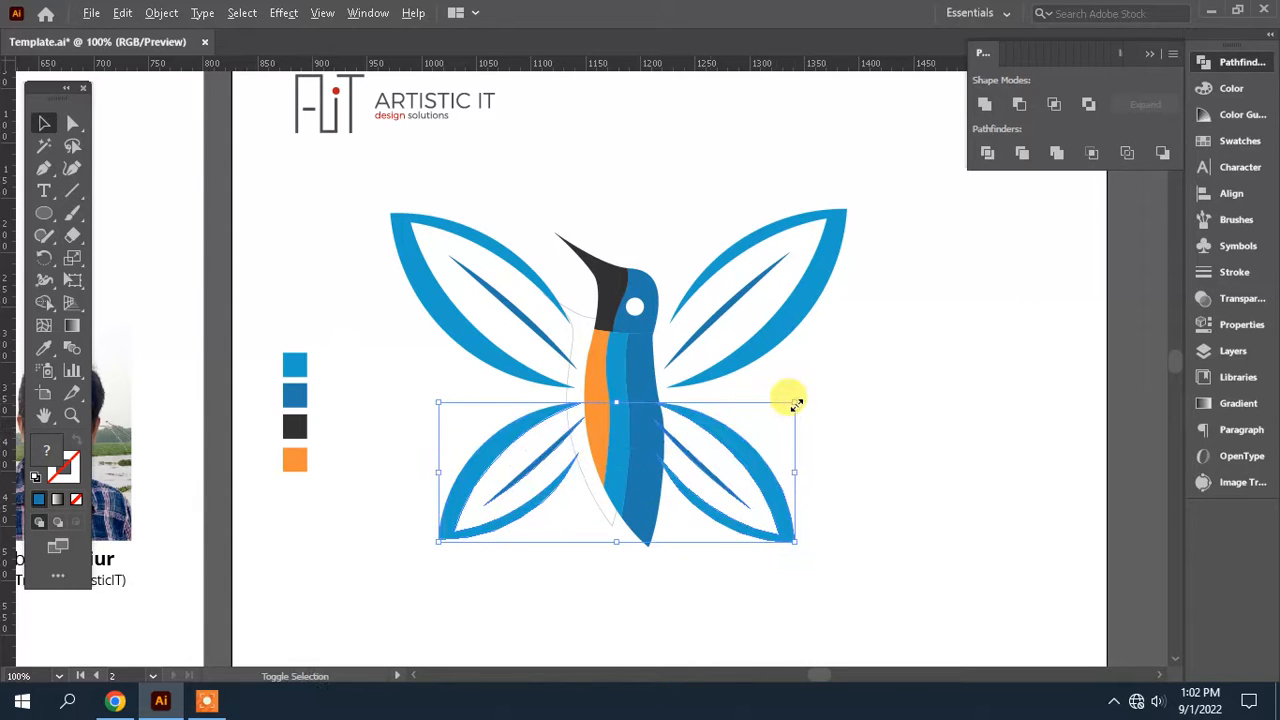
drag(796, 403, 791, 405)
drag(814, 478, 815, 480)
Shift each lower wing outward so both leave a small gap beside the body
drag(829, 606, 706, 425)
key(shift+Right)
key(shift+Right)
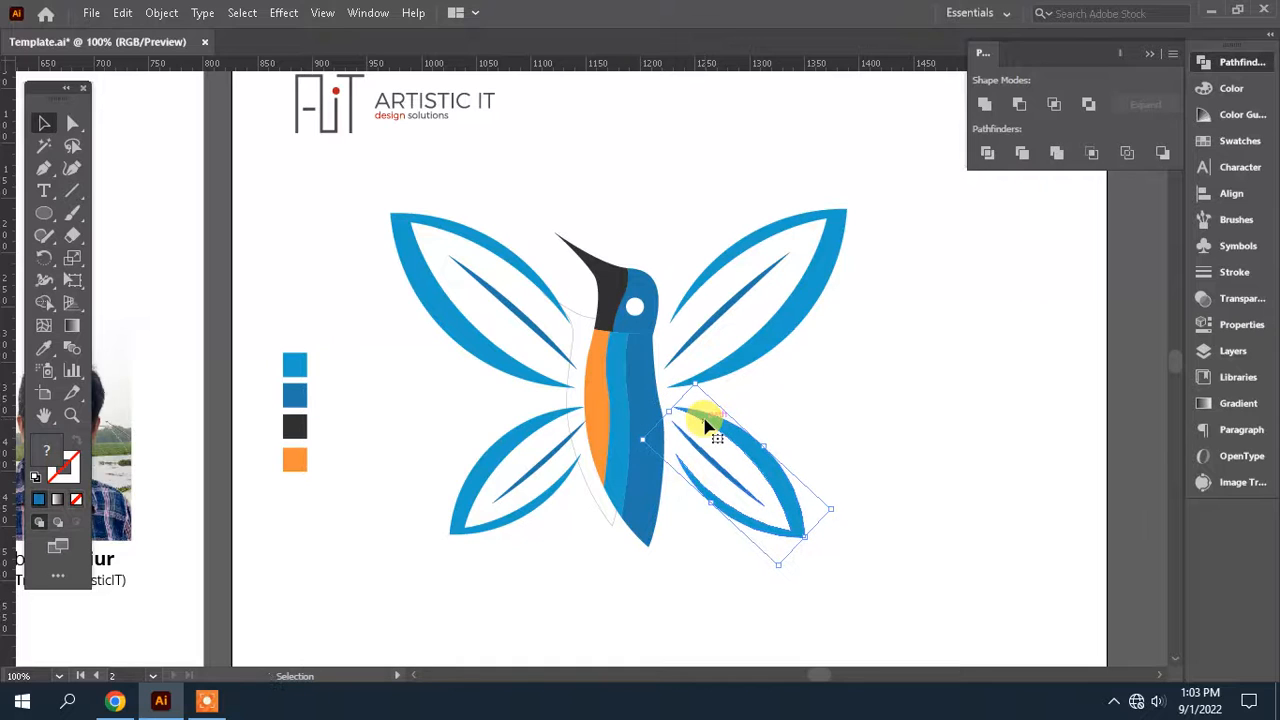
drag(471, 430, 470, 429)
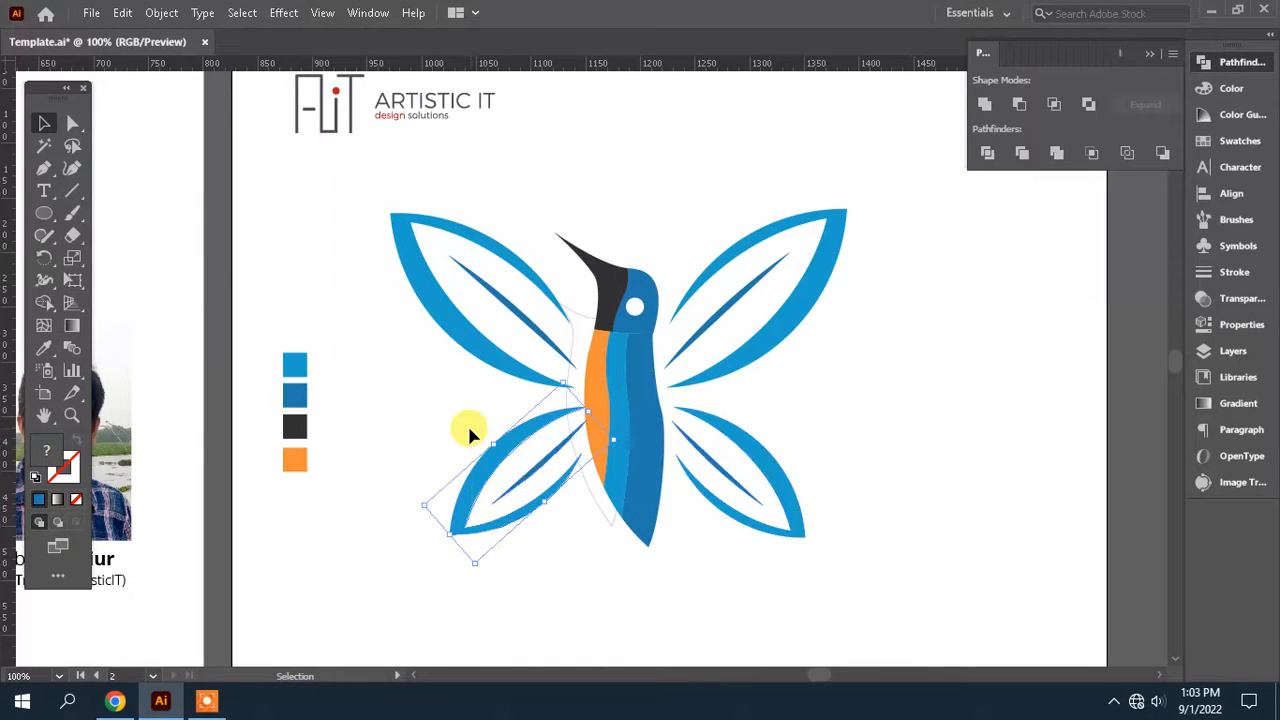
key(shift+Left)
key(space)
drag(589, 434, 754, 463)
key(ctrl+minus)
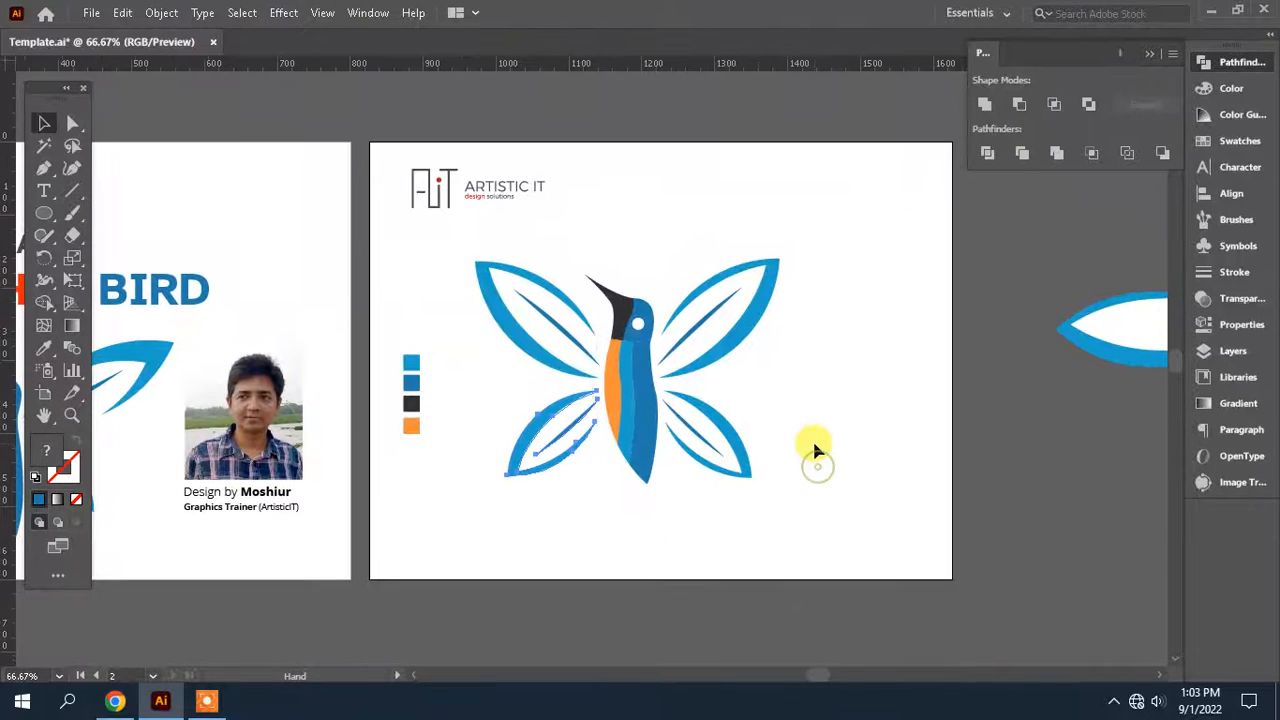
key(ctrl+plus)
key(ctrl+plus)
key(ctrl+minus)
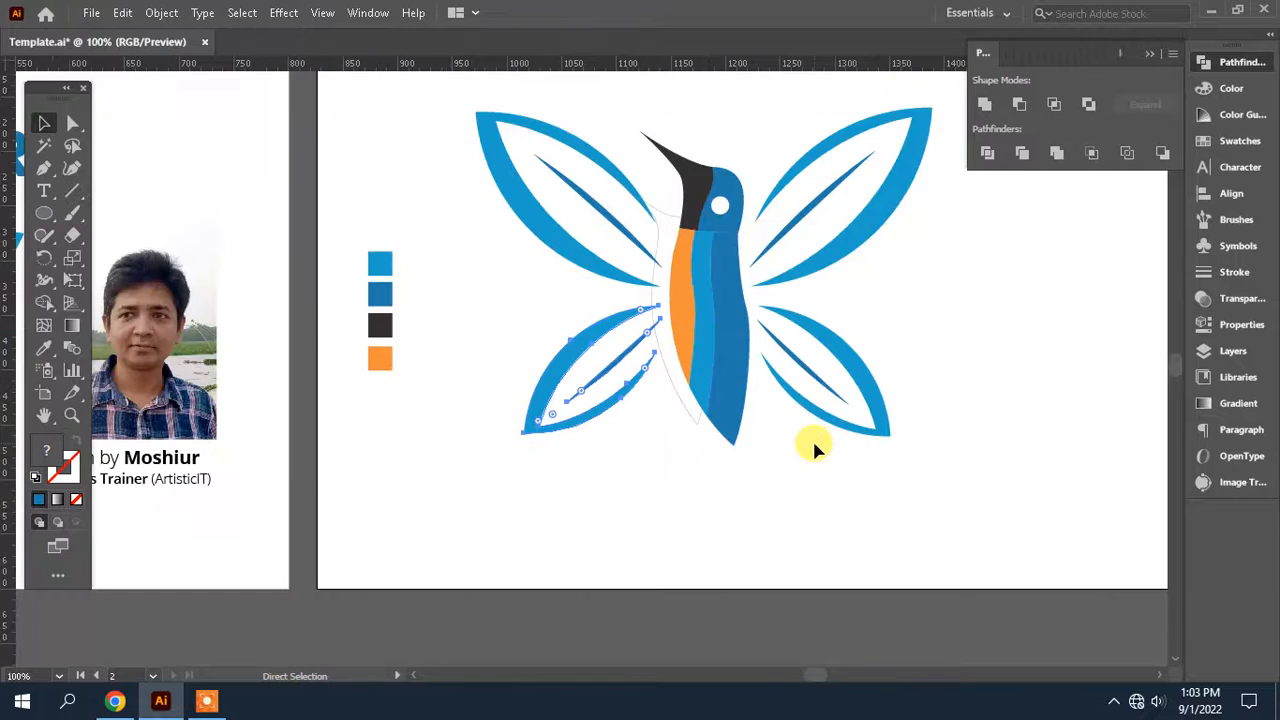
drag(857, 400, 771, 466)
drag(884, 440, 884, 470)
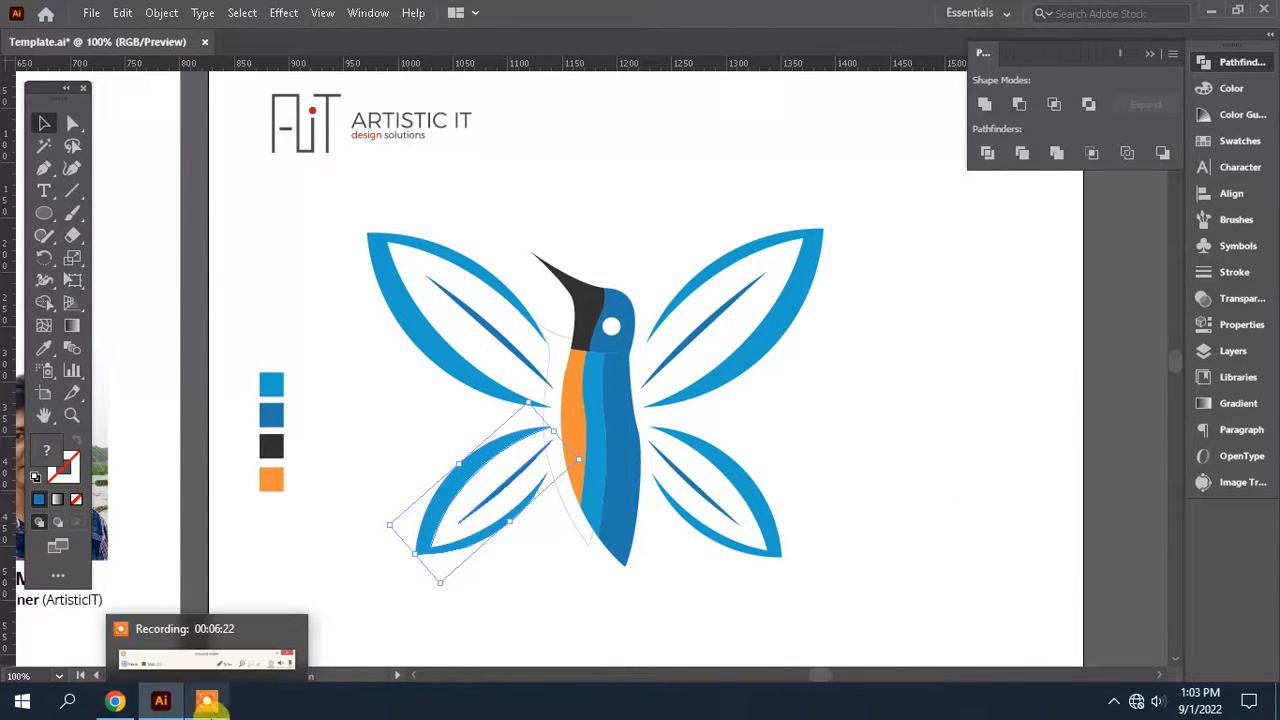
click(219, 704)
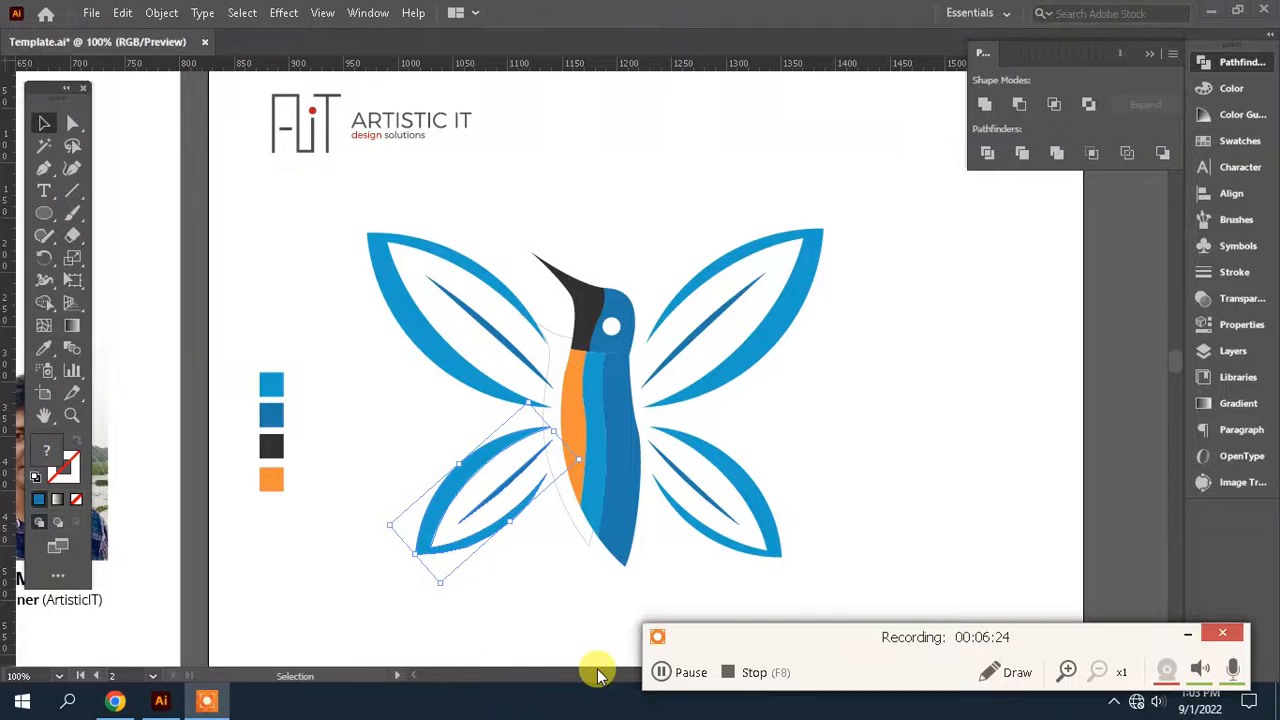